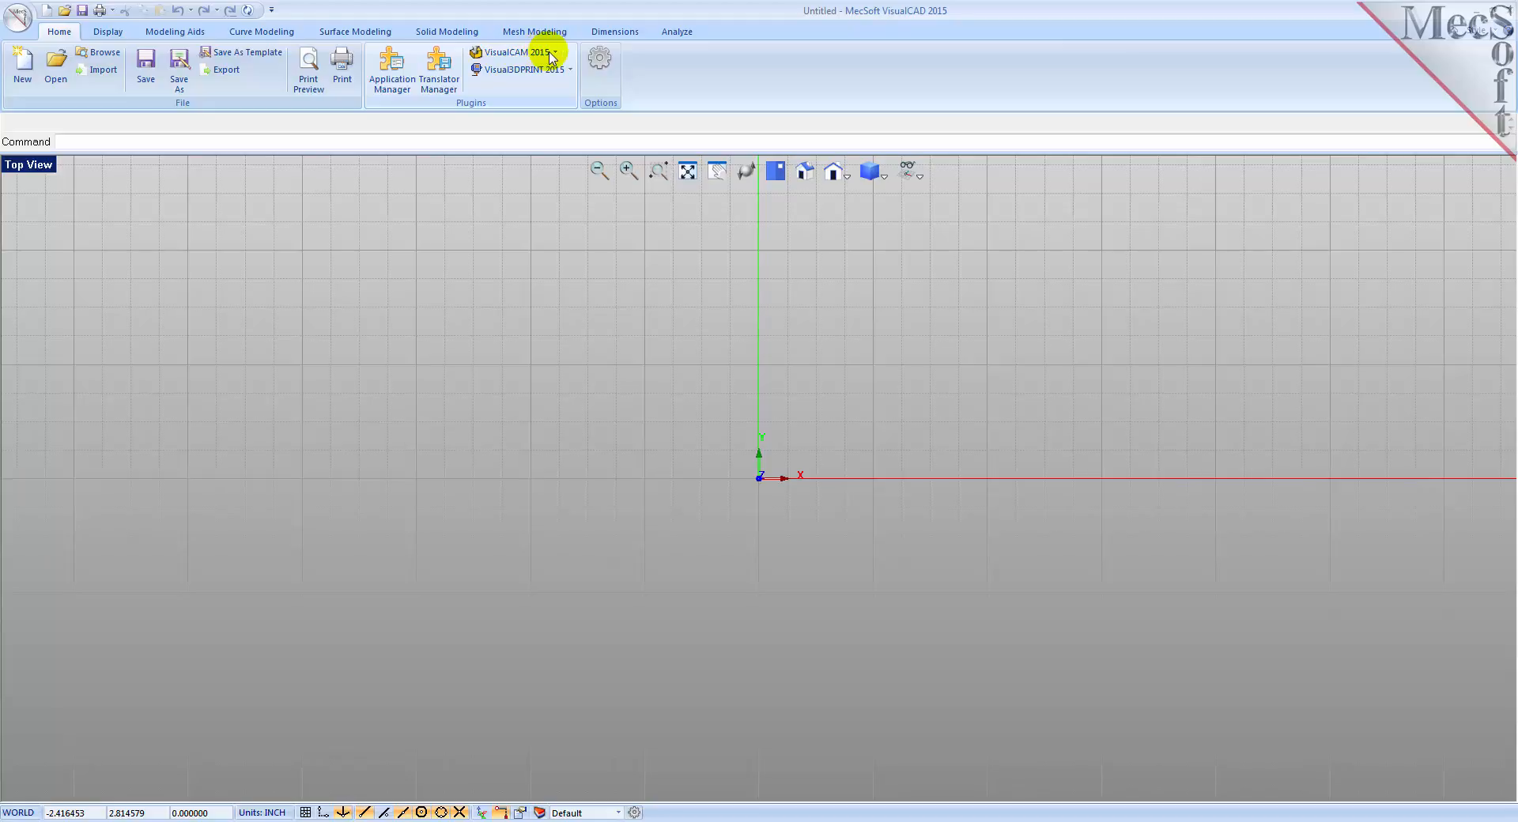
Load the VisualCAM 2015 ART module and slightly widen its browser.
click(555, 53)
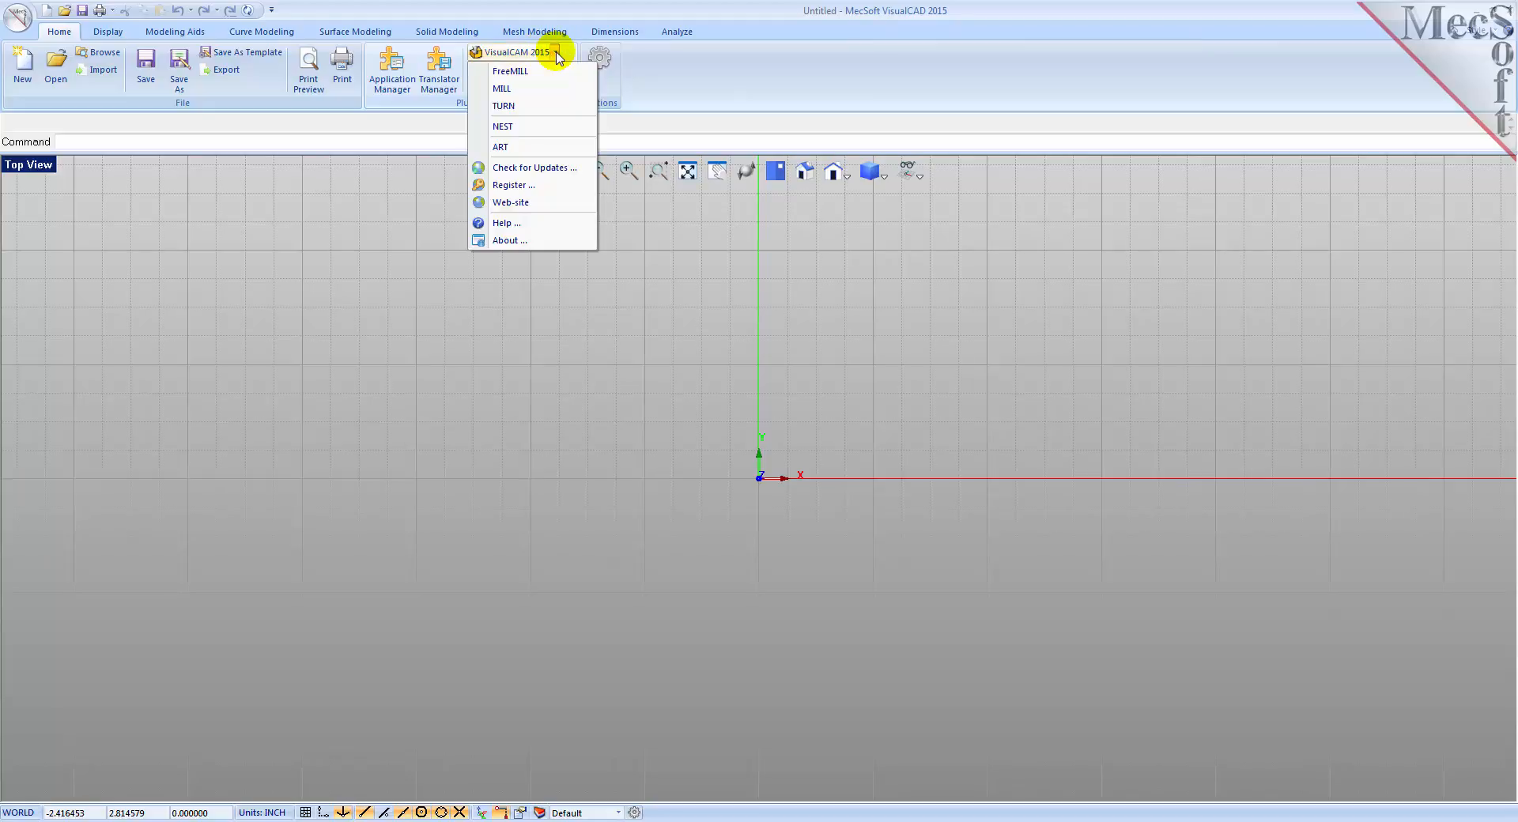
click(503, 148)
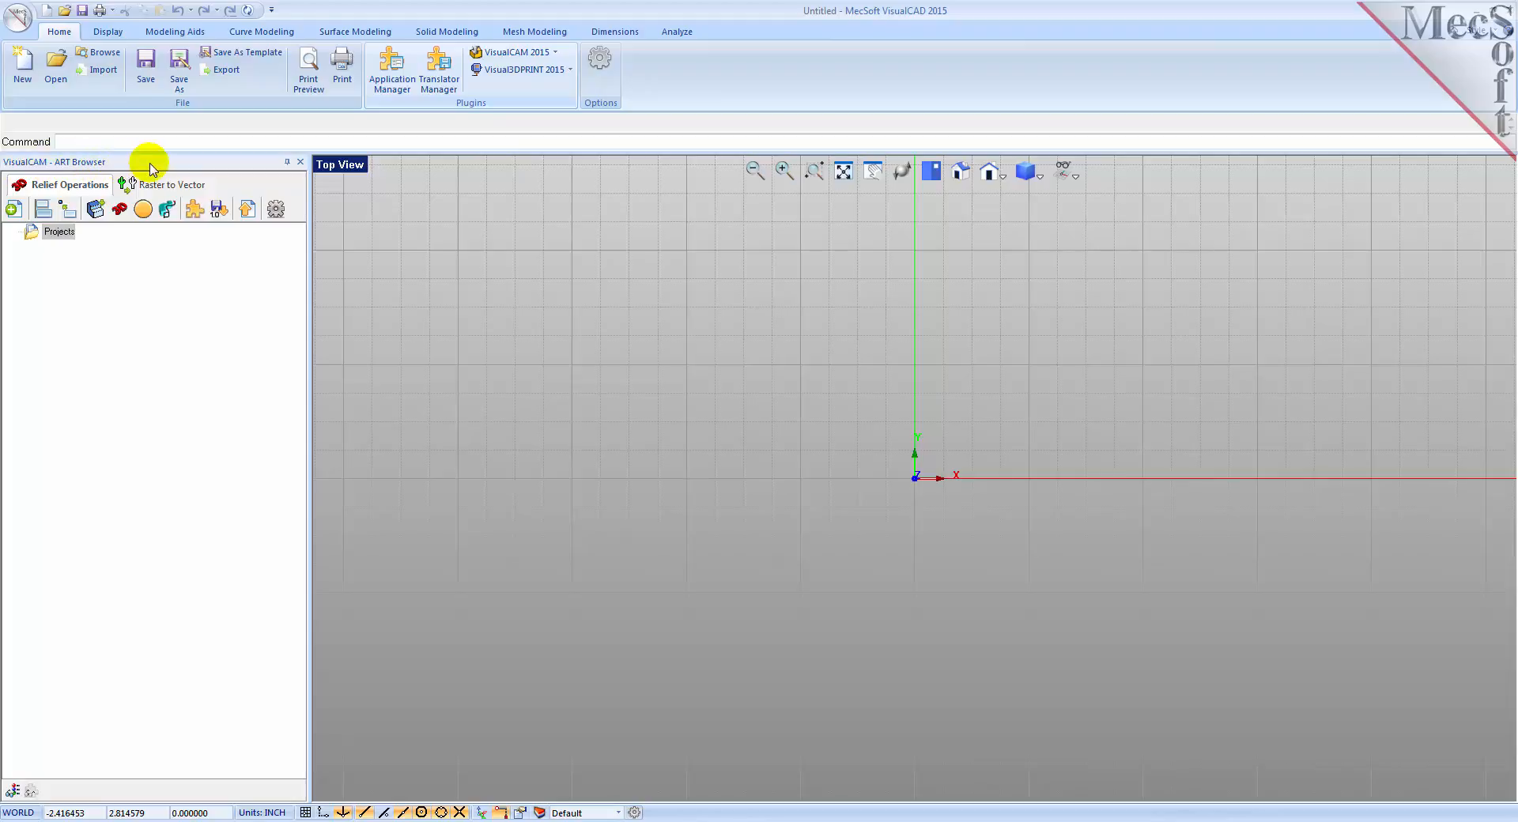
mouse_move(308, 329)
mouse_down()
mouse_move(257, 328)
mouse_move(313, 332)
mouse_up()
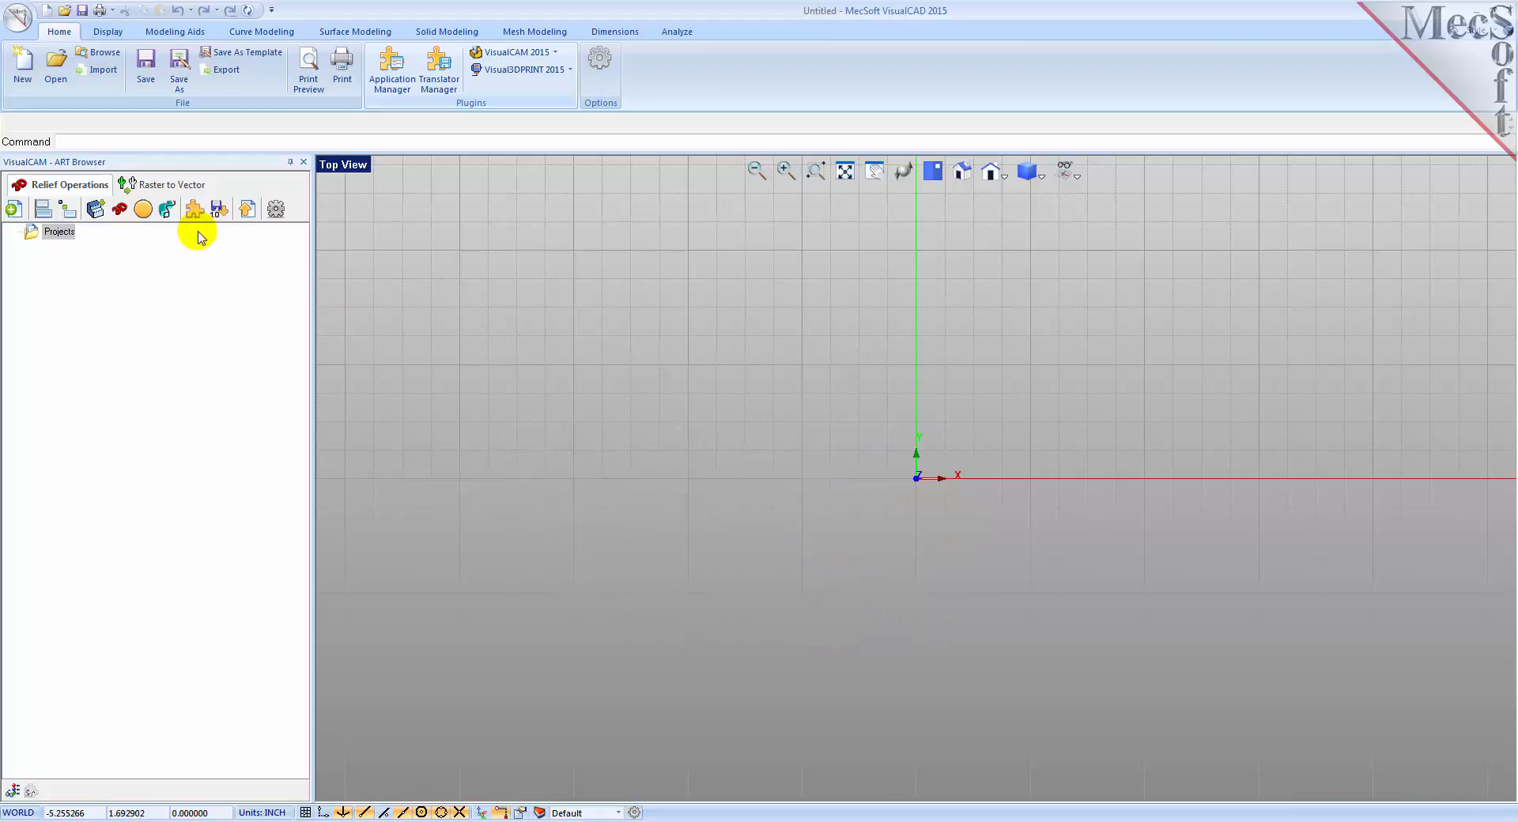
Open the part file ARTQuickStartTutorial.vcp from the QuickStart folder.
click(17, 18)
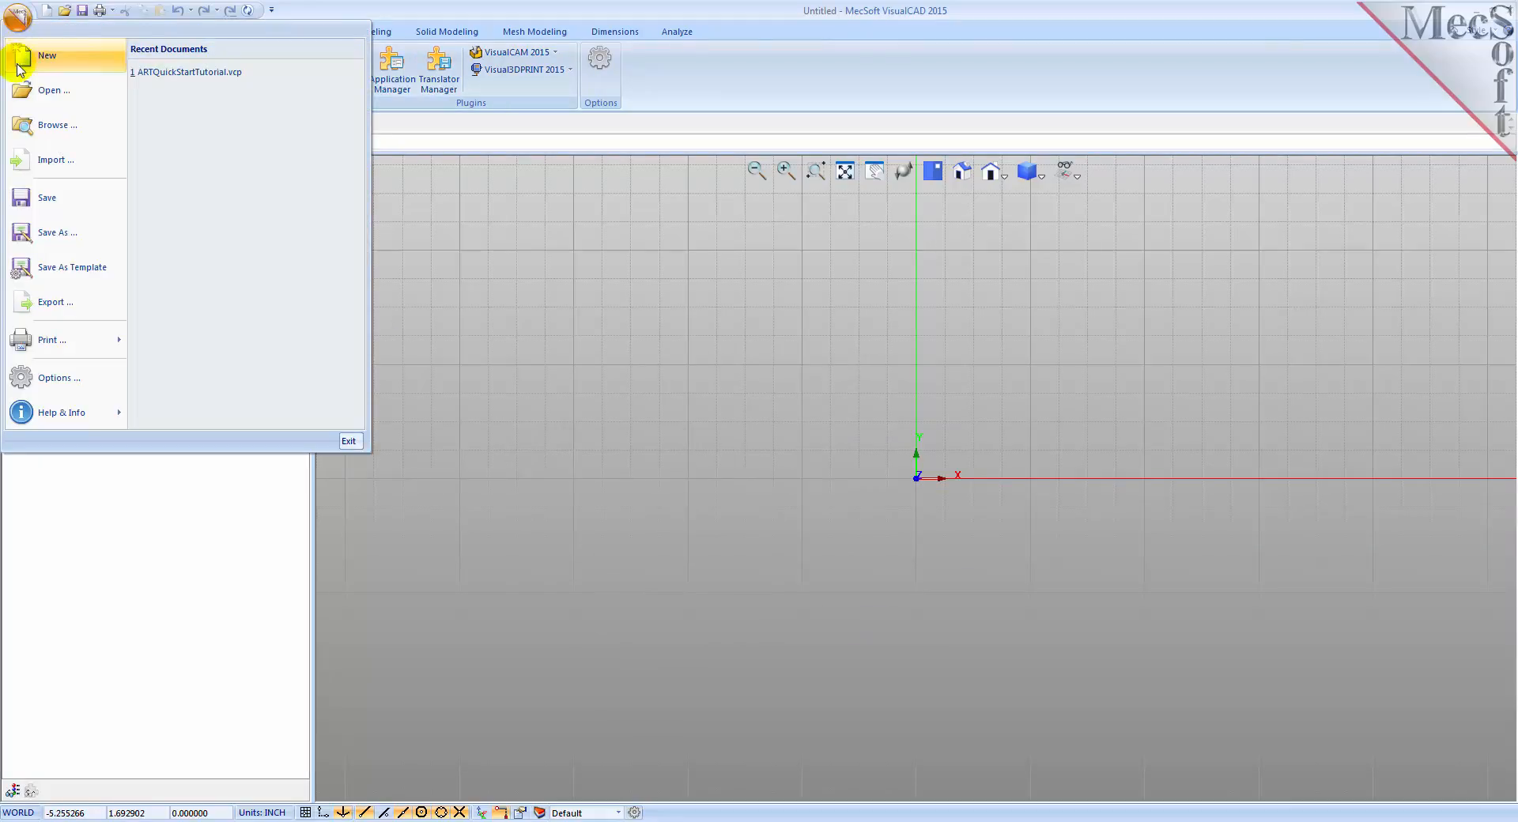
click(48, 90)
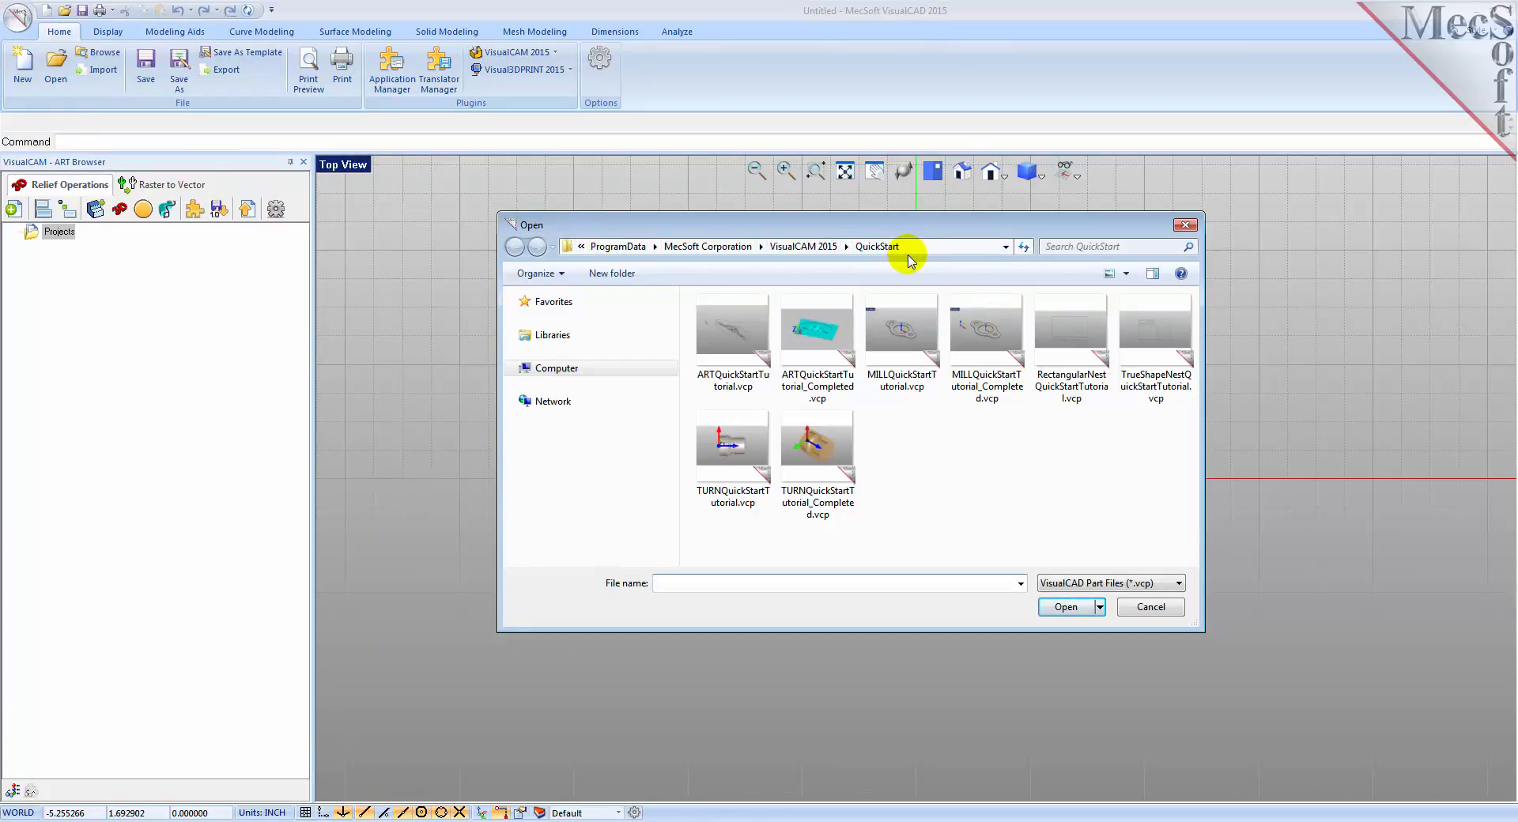
click(727, 383)
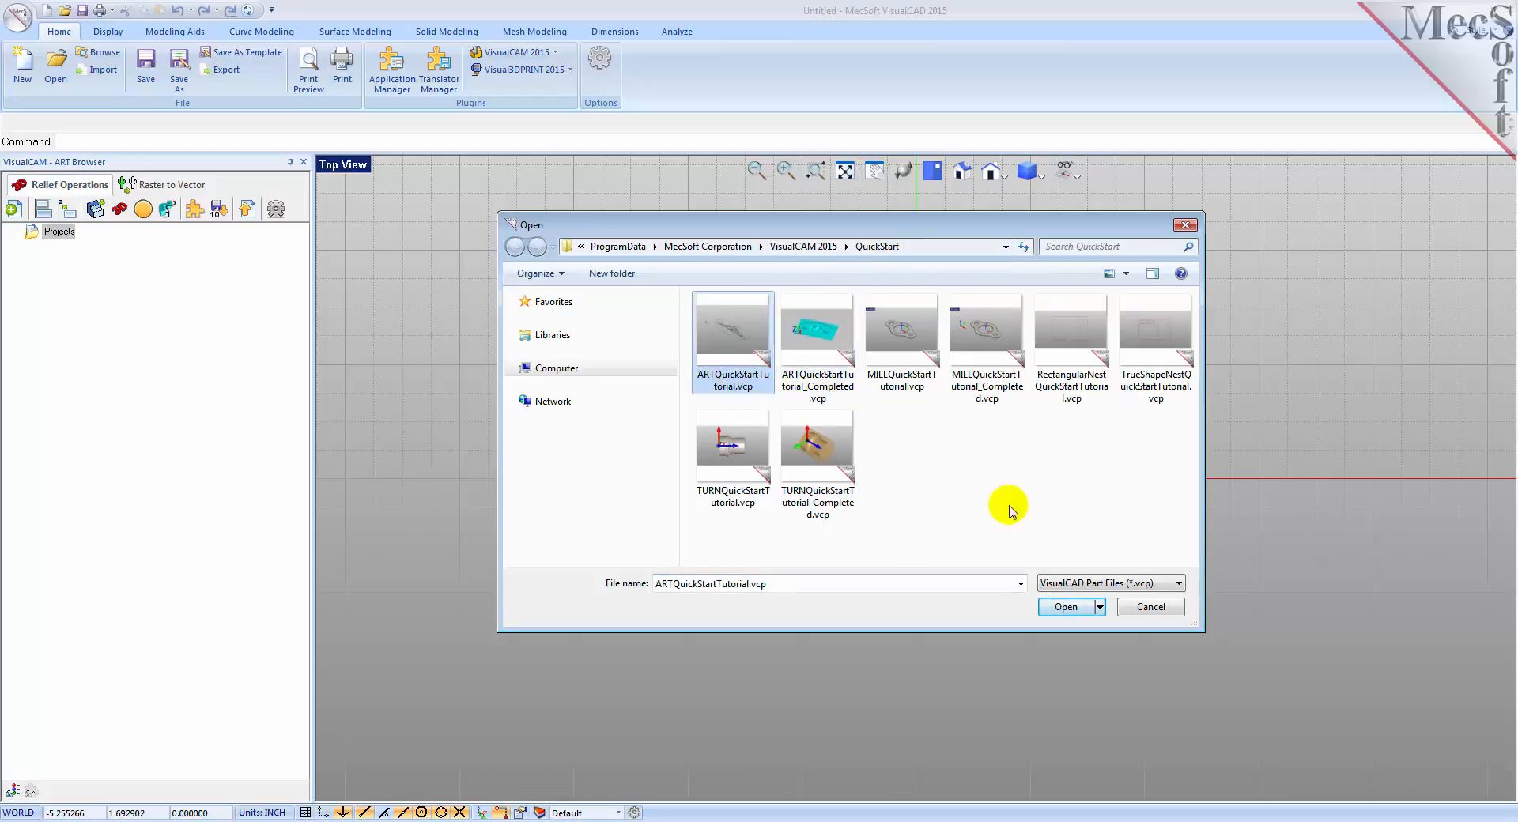
click(1064, 608)
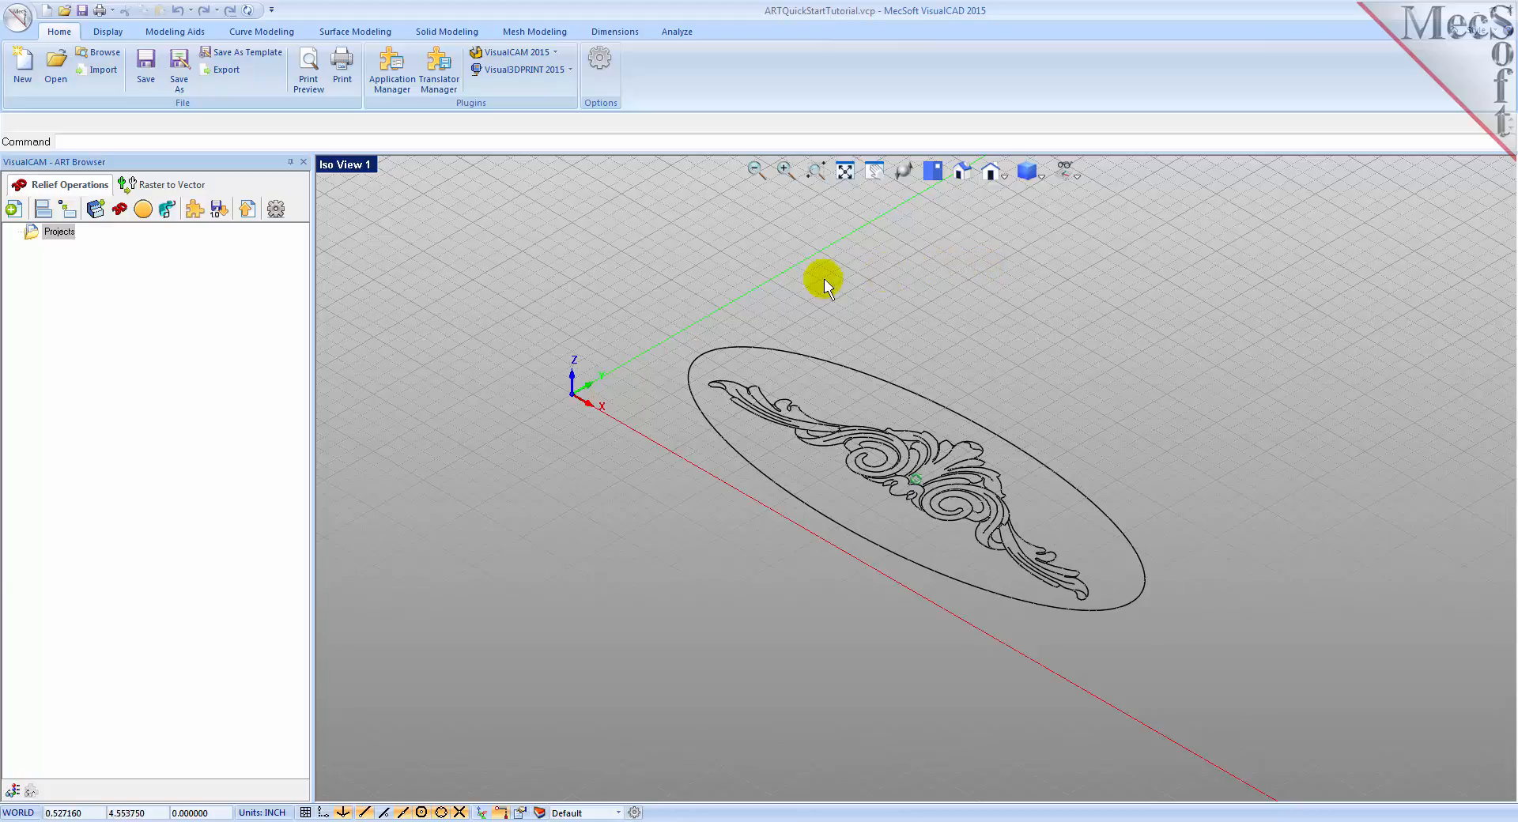
Start a new ART project with length 4 and width 10, picking its corners at the world origin and at 10, 4.
click(13, 210)
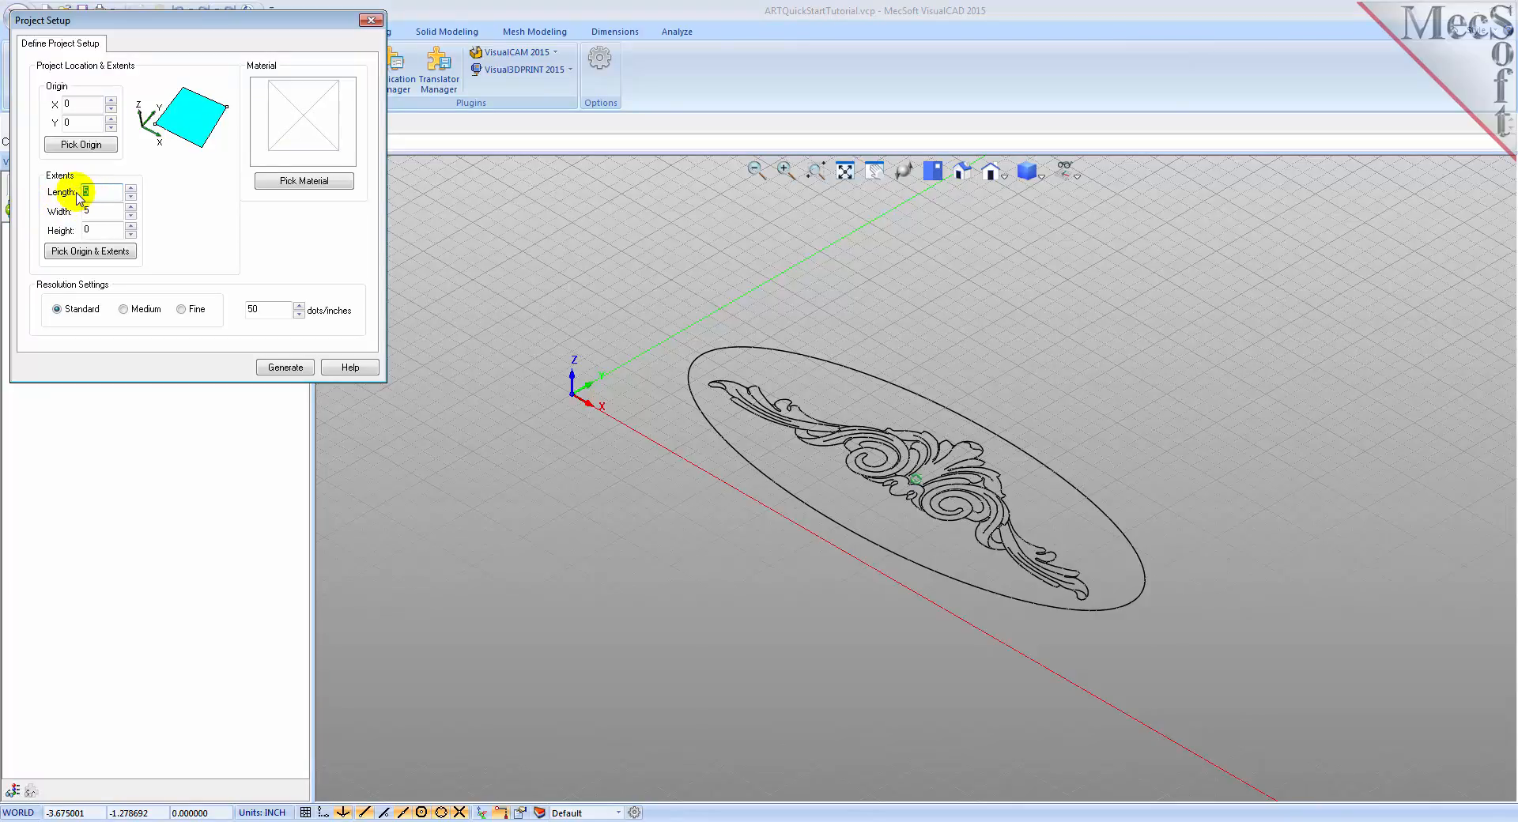
text(4)
key(Tab)
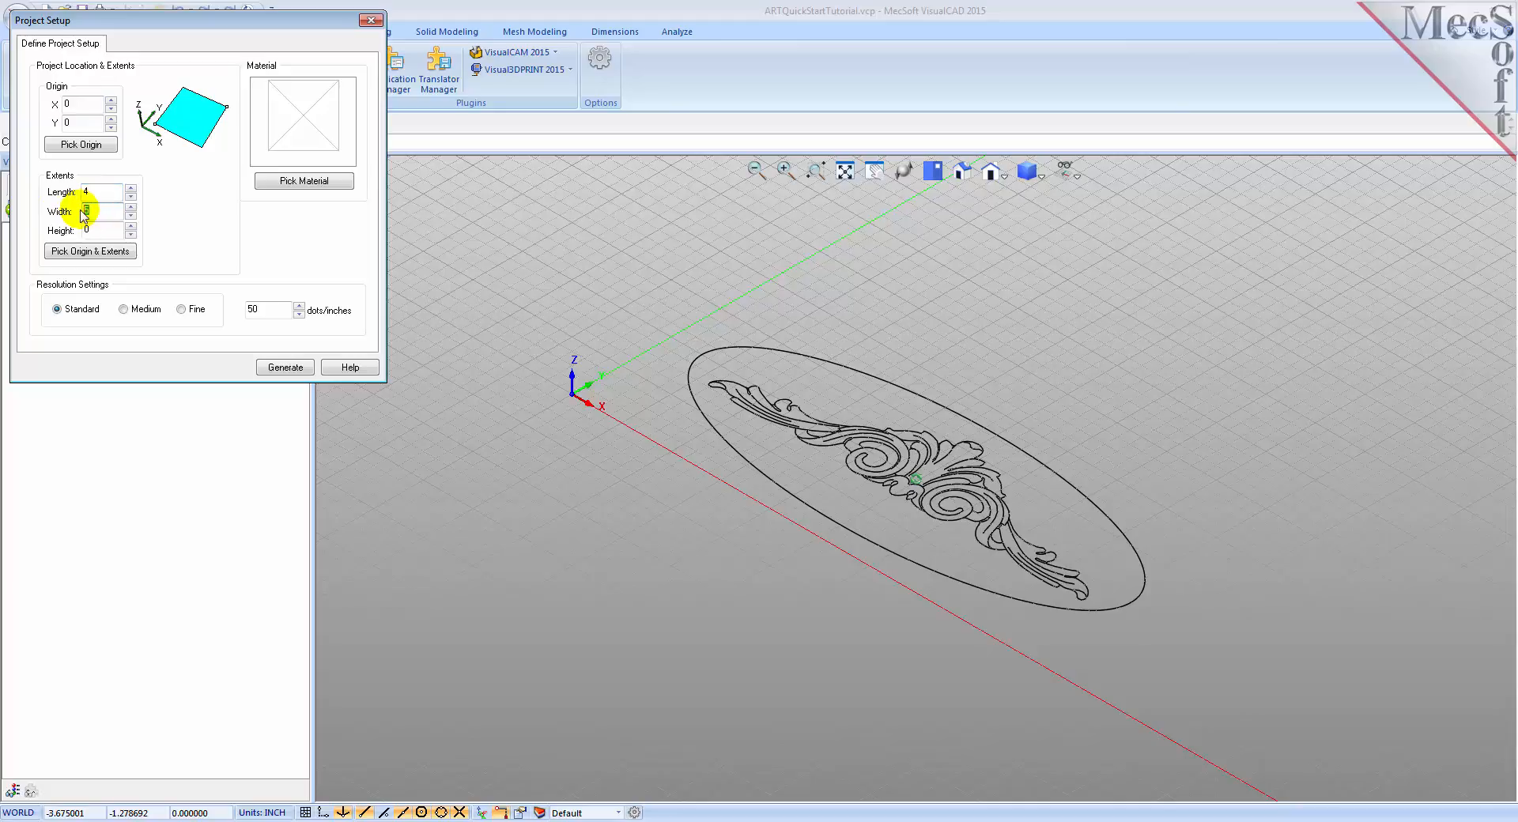
text(10)
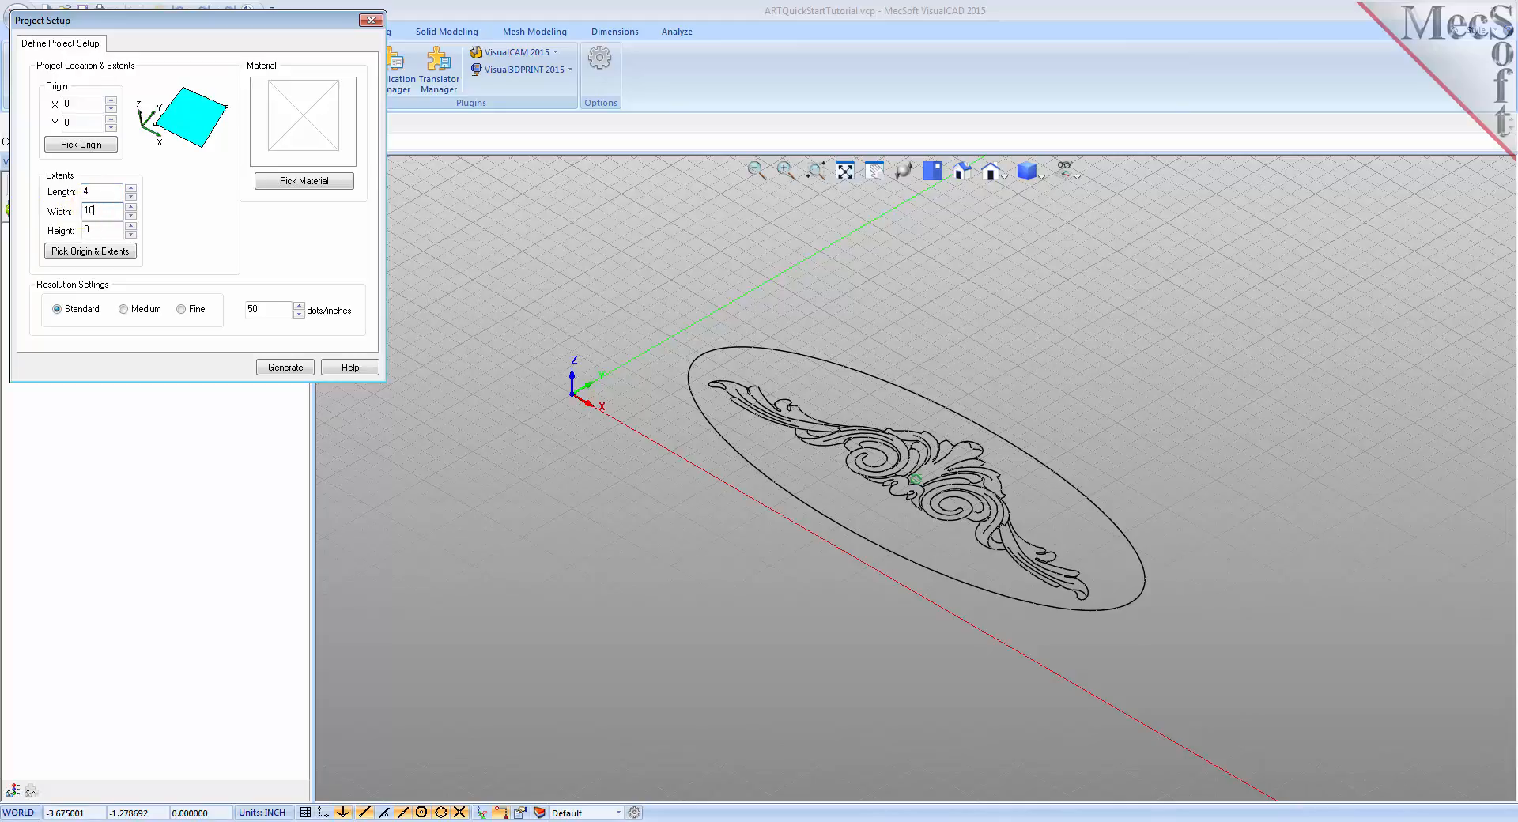
click(90, 252)
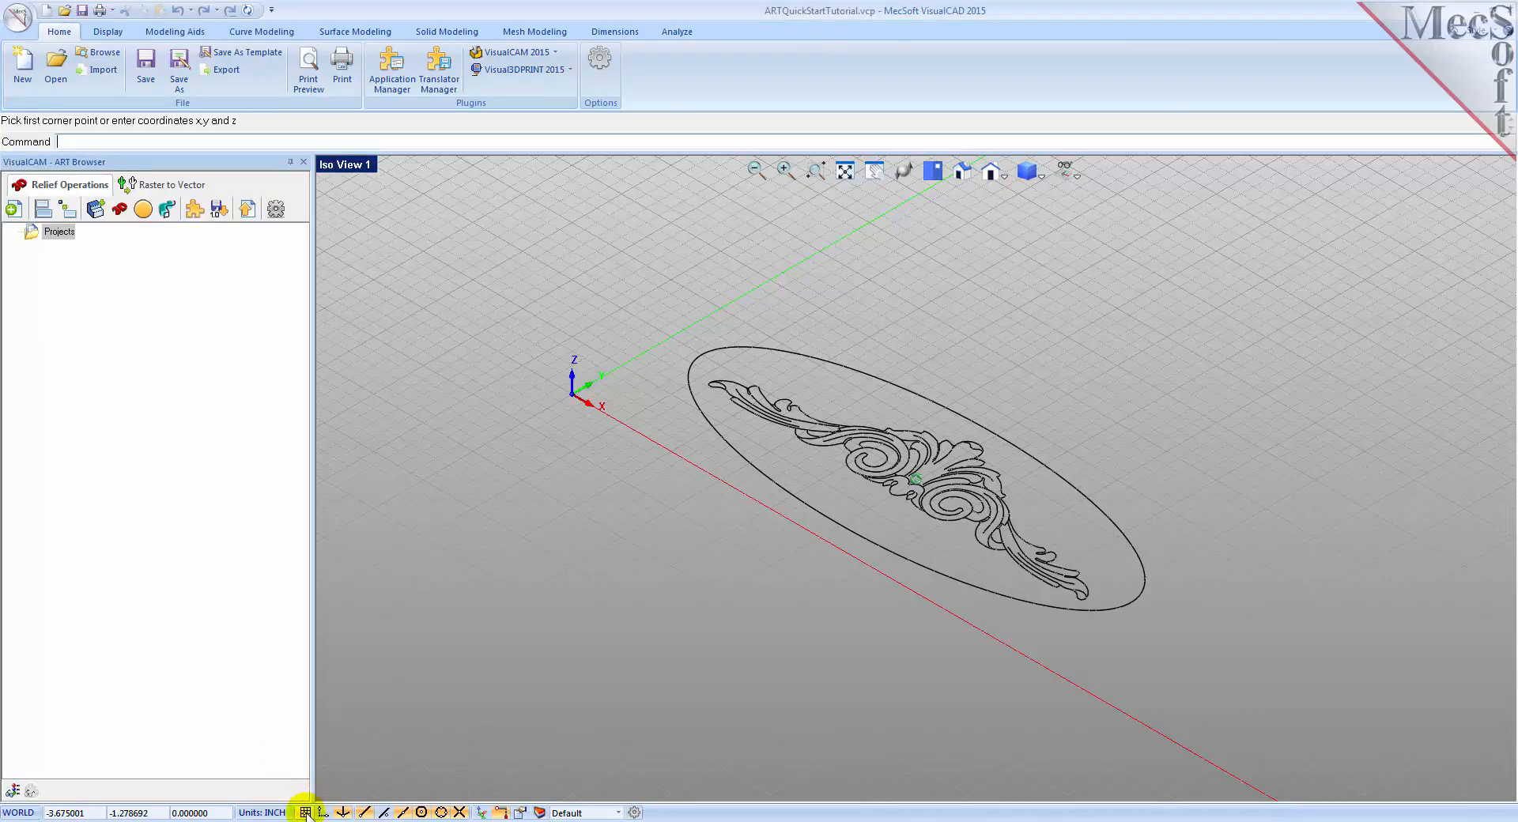
click(572, 393)
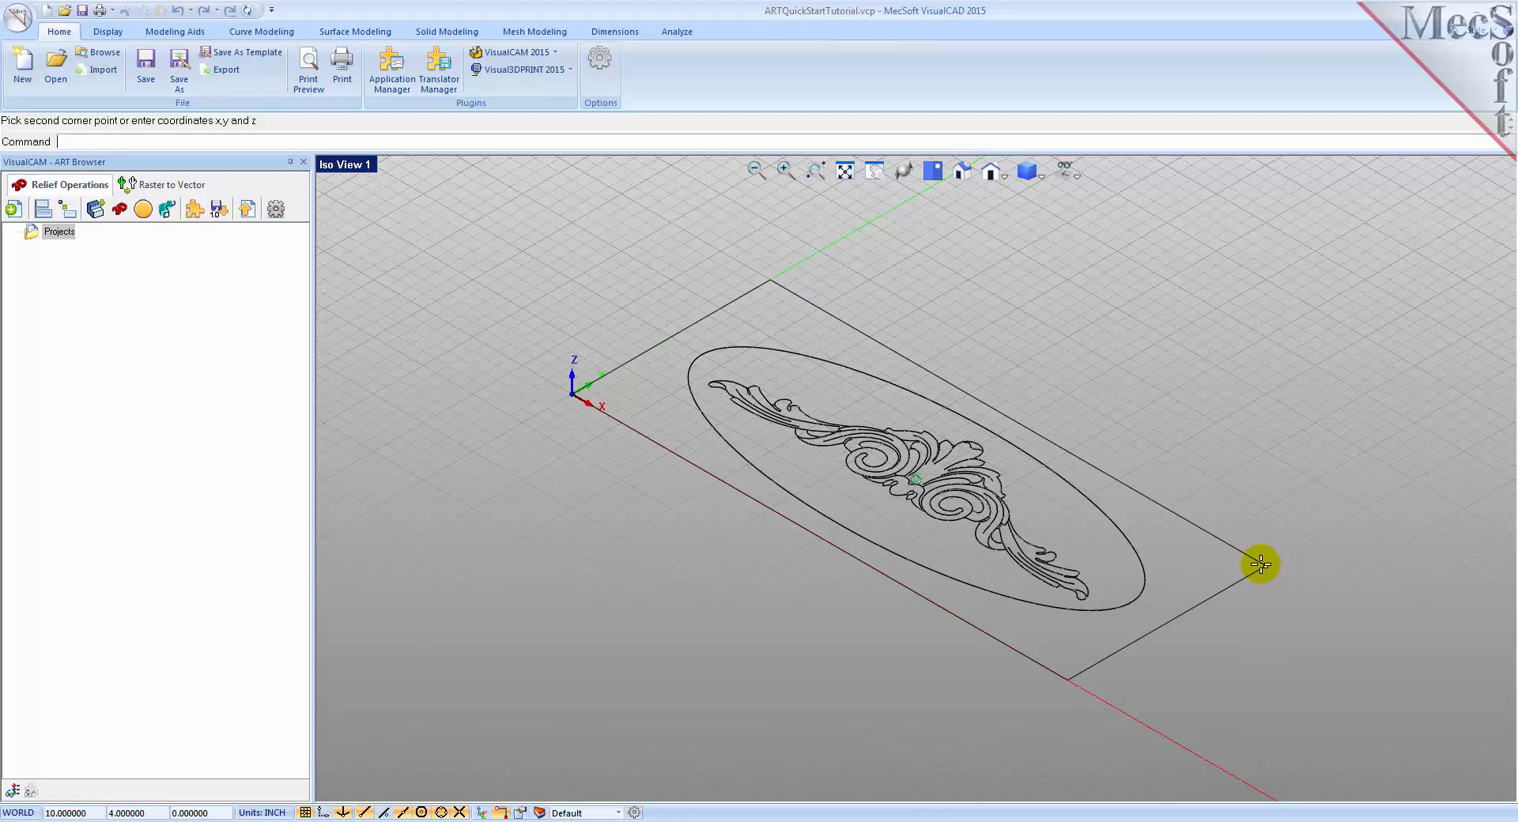
click(1260, 564)
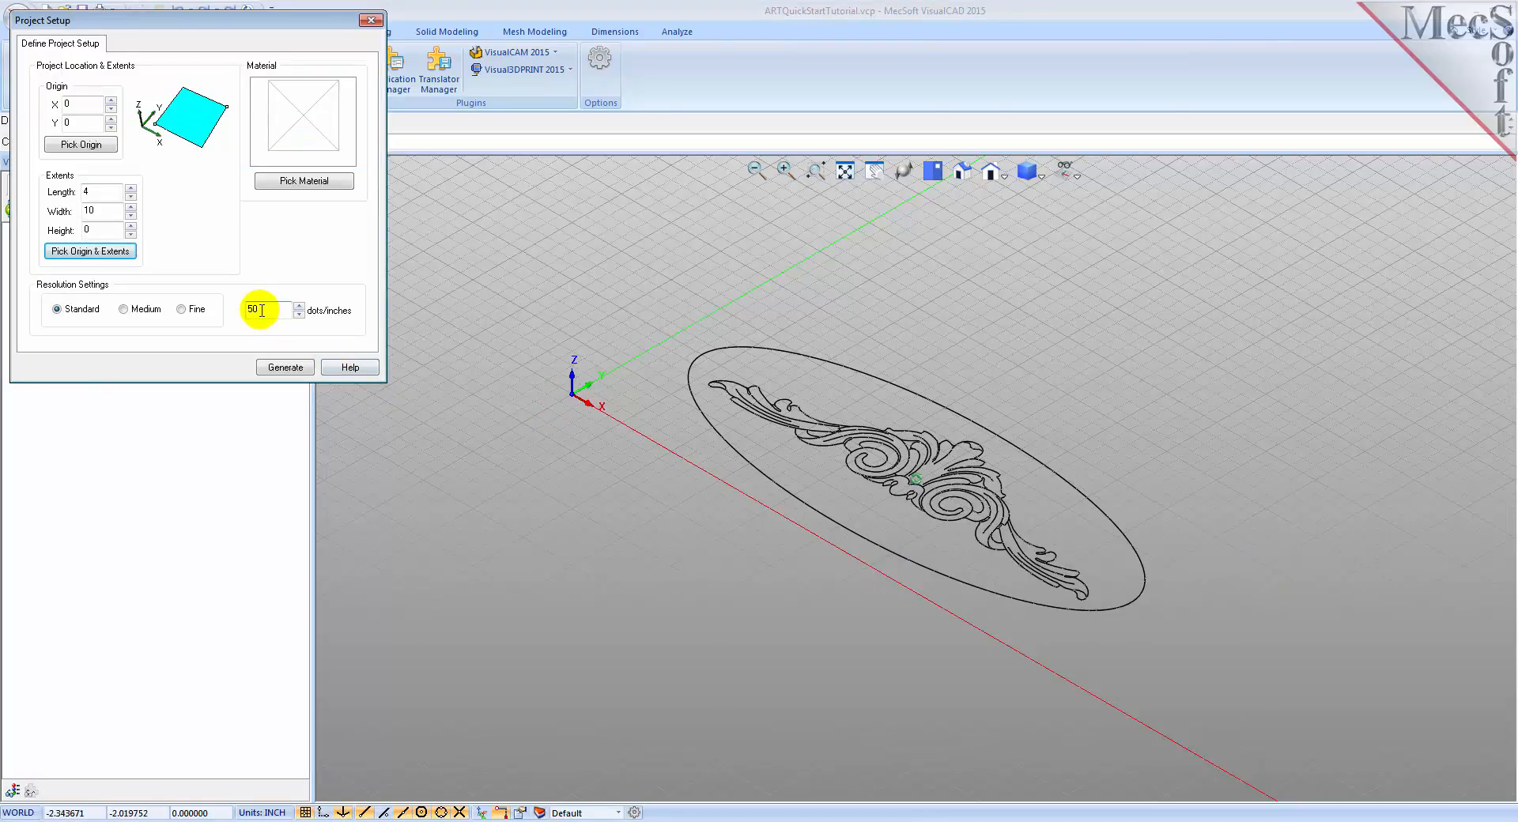
Set the project resolution to 150 dots per inch and generate the project.
drag(261, 310, 241, 316)
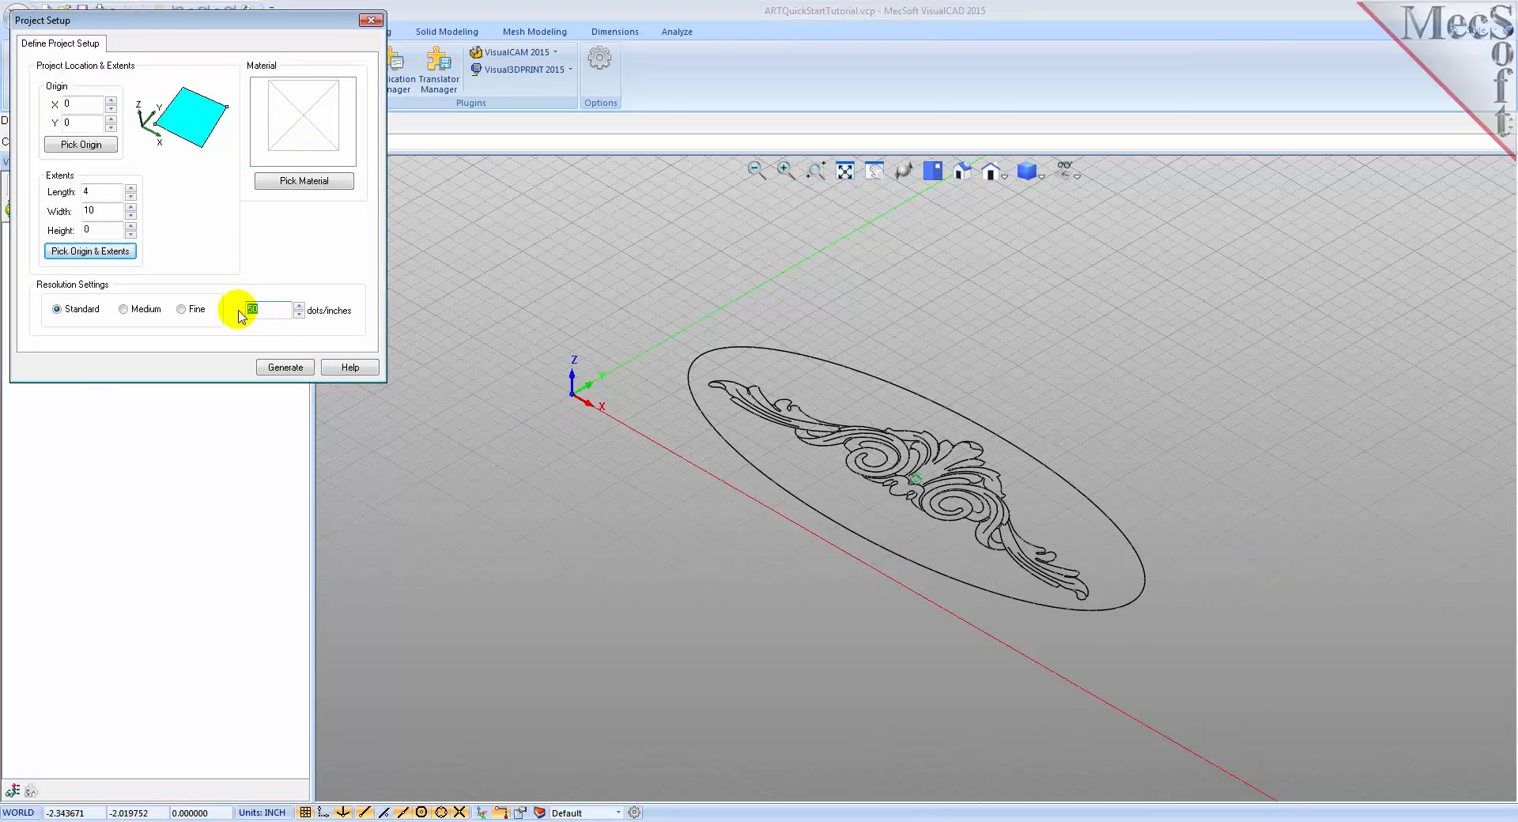
text(150)
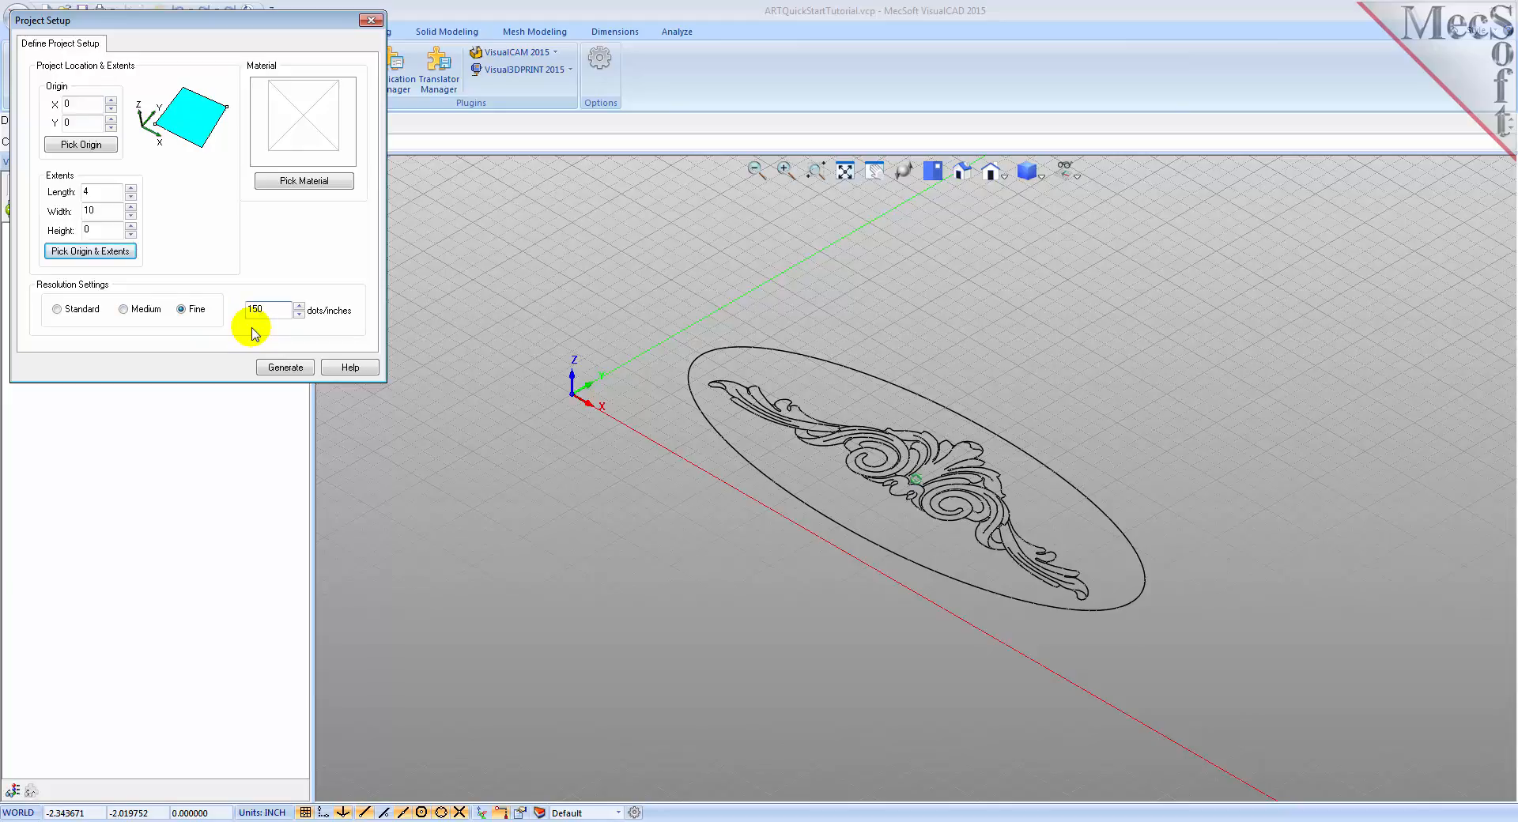
click(284, 367)
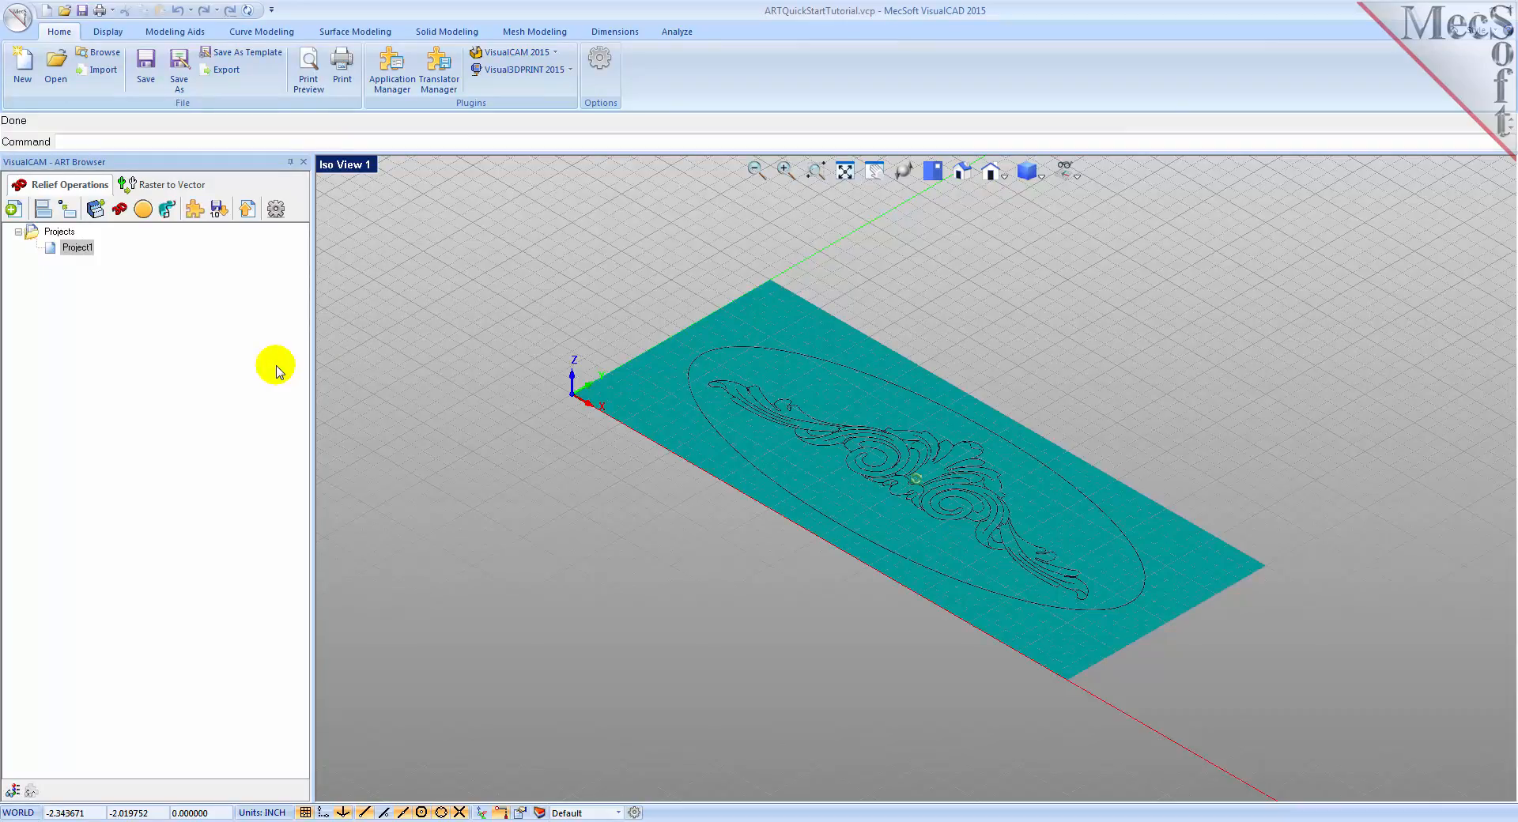
right_click(53, 248)
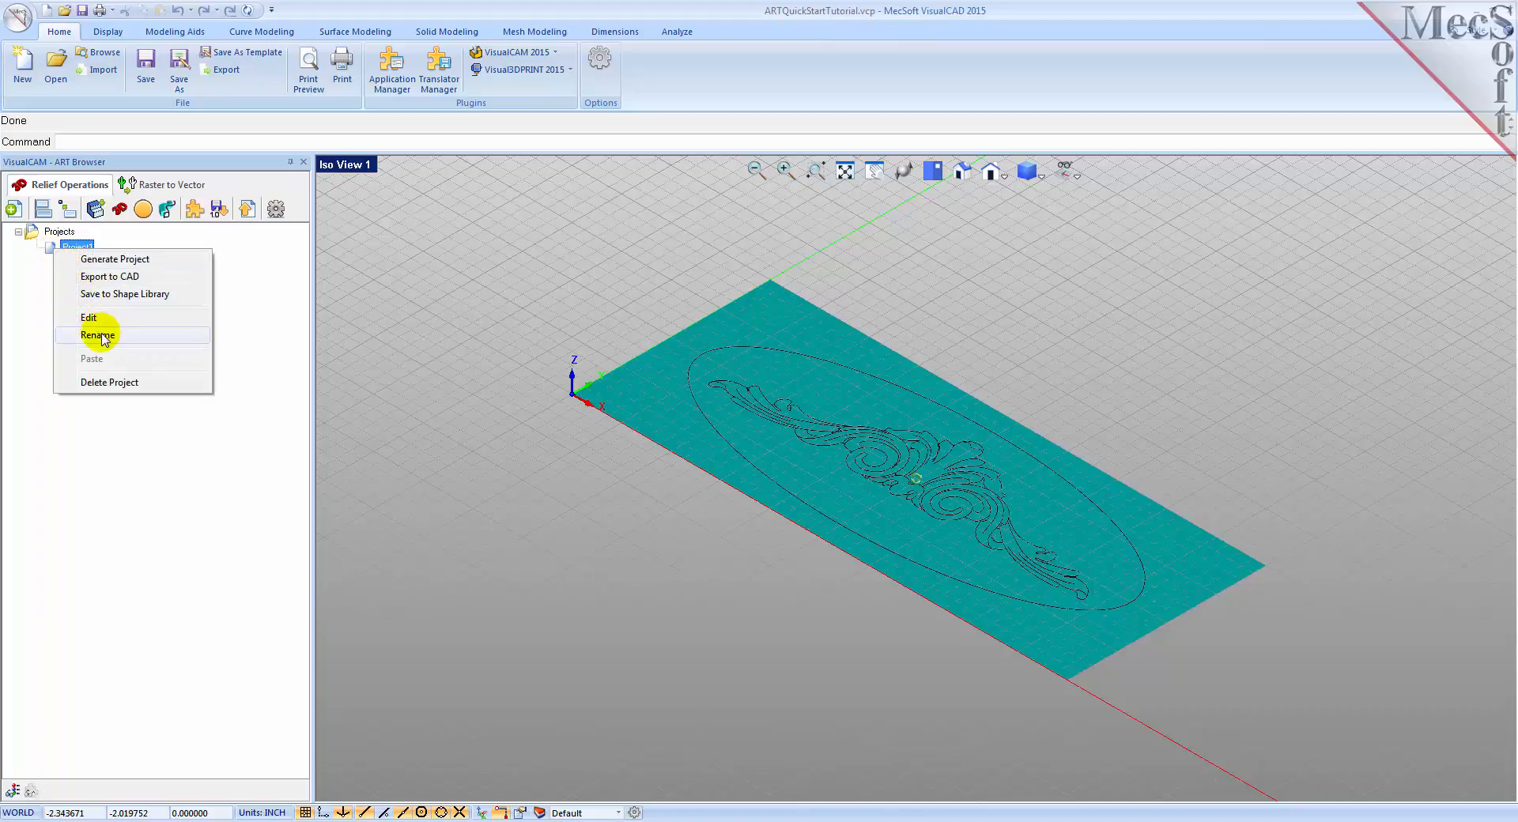
click(42, 245)
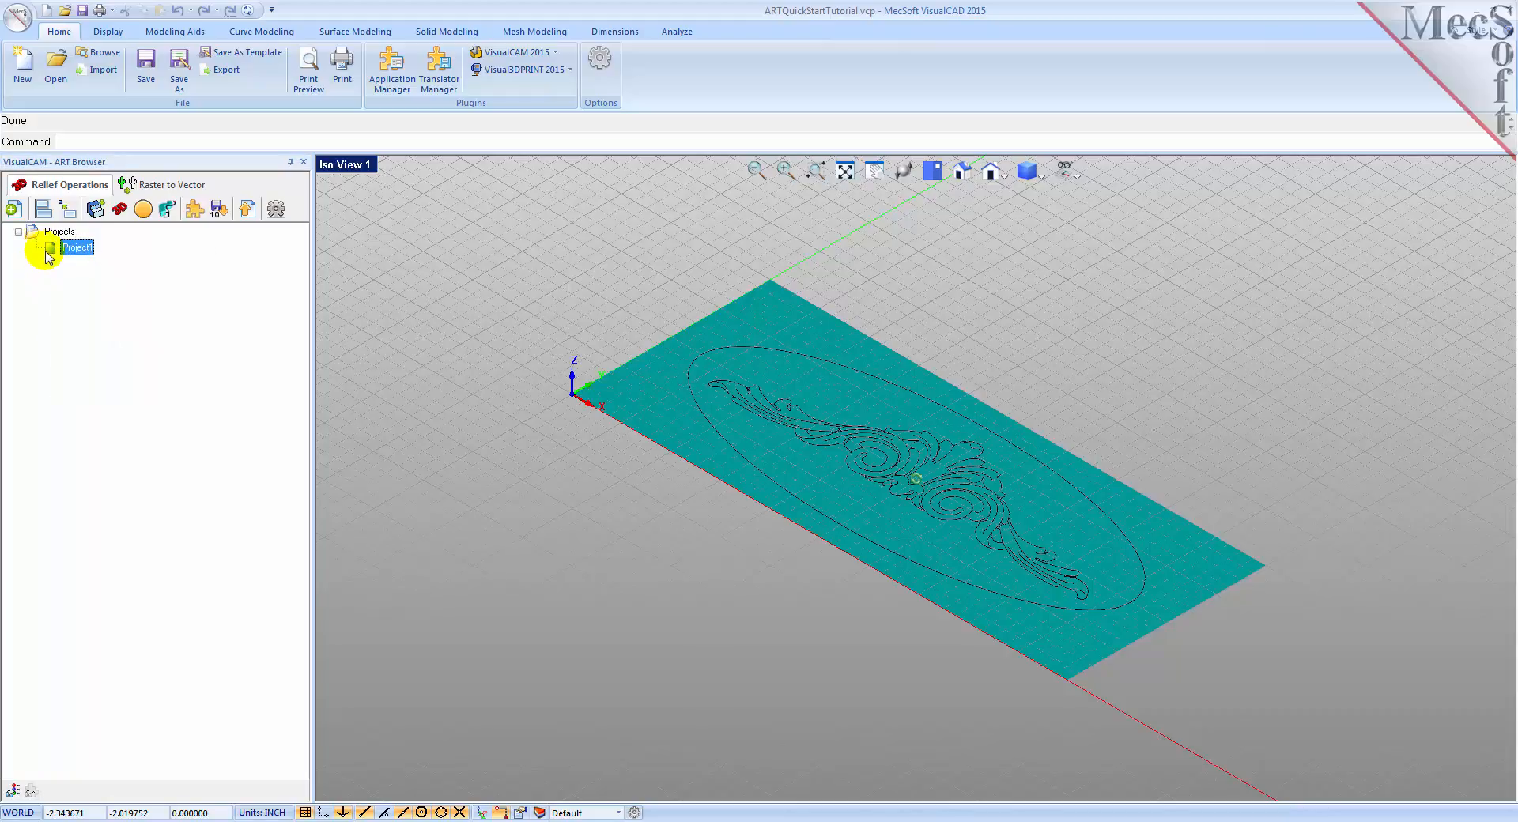
click(646, 409)
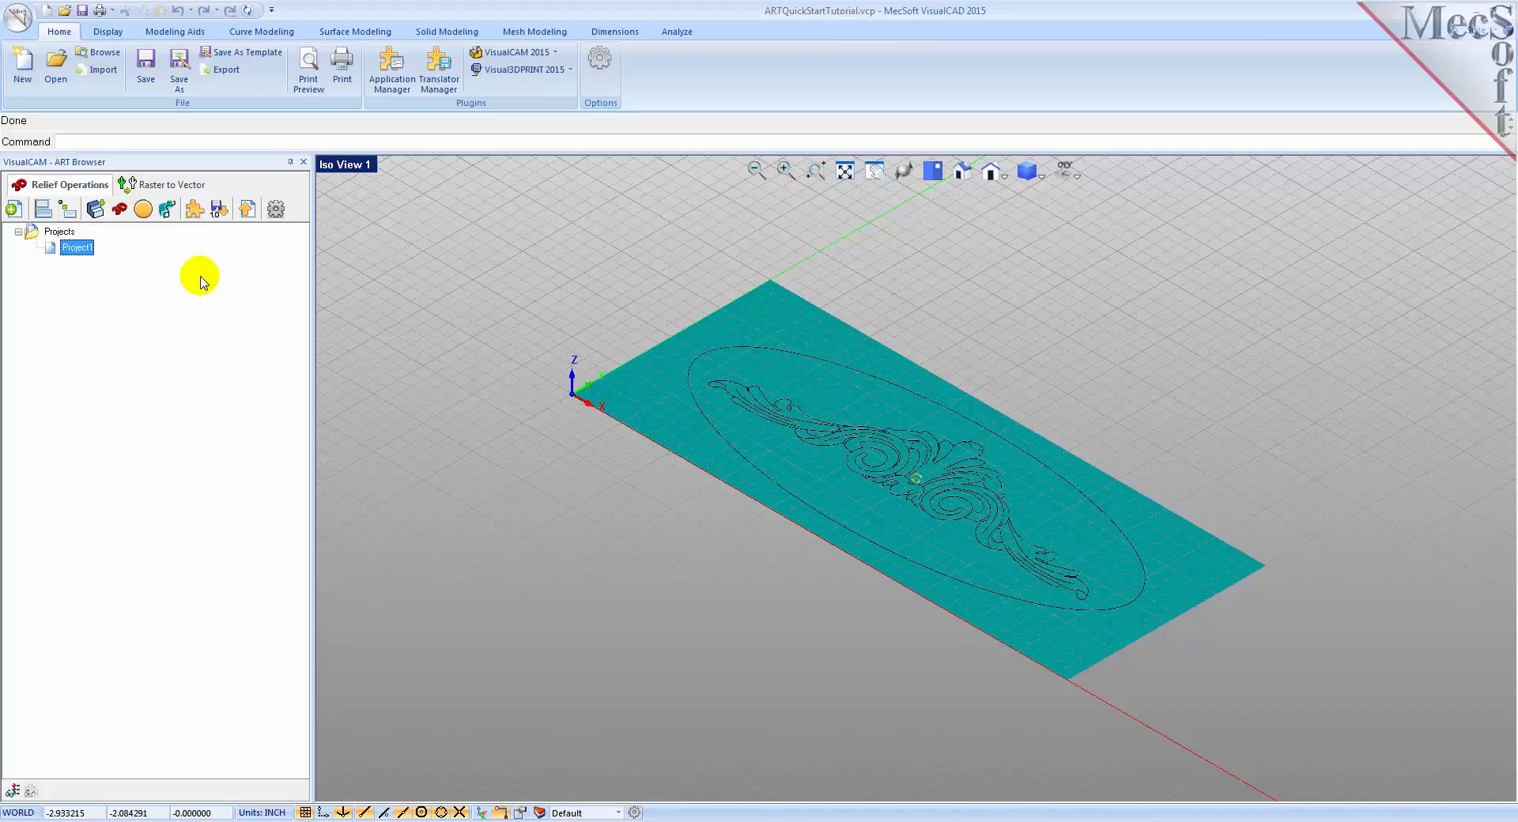
Set up an Add-type sweep operation with a convex arc cross section at scale 1, reducing the arc's radius to about 0.15.
click(166, 210)
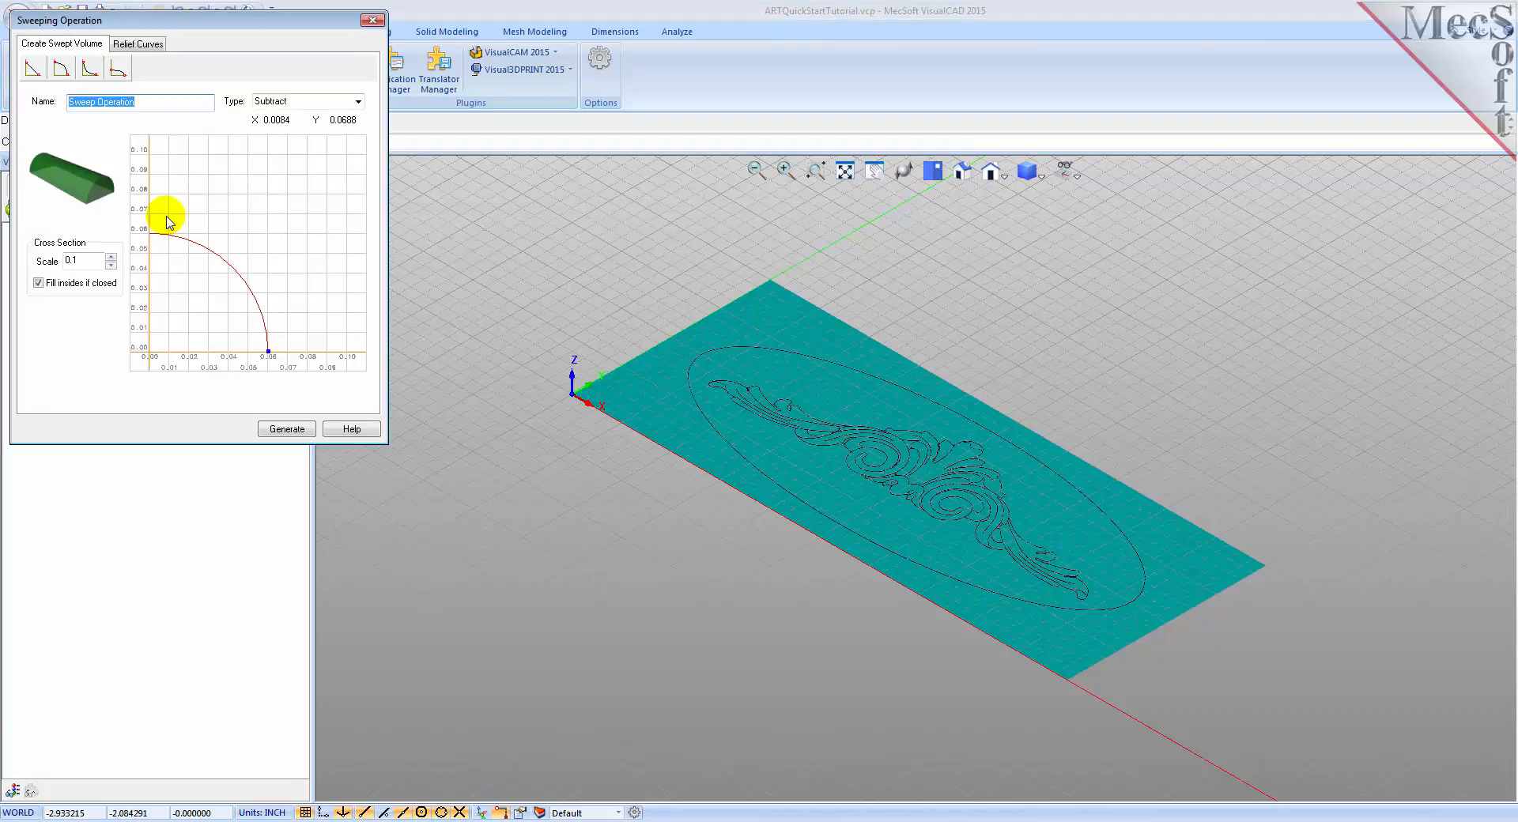
click(61, 71)
click(357, 101)
click(352, 116)
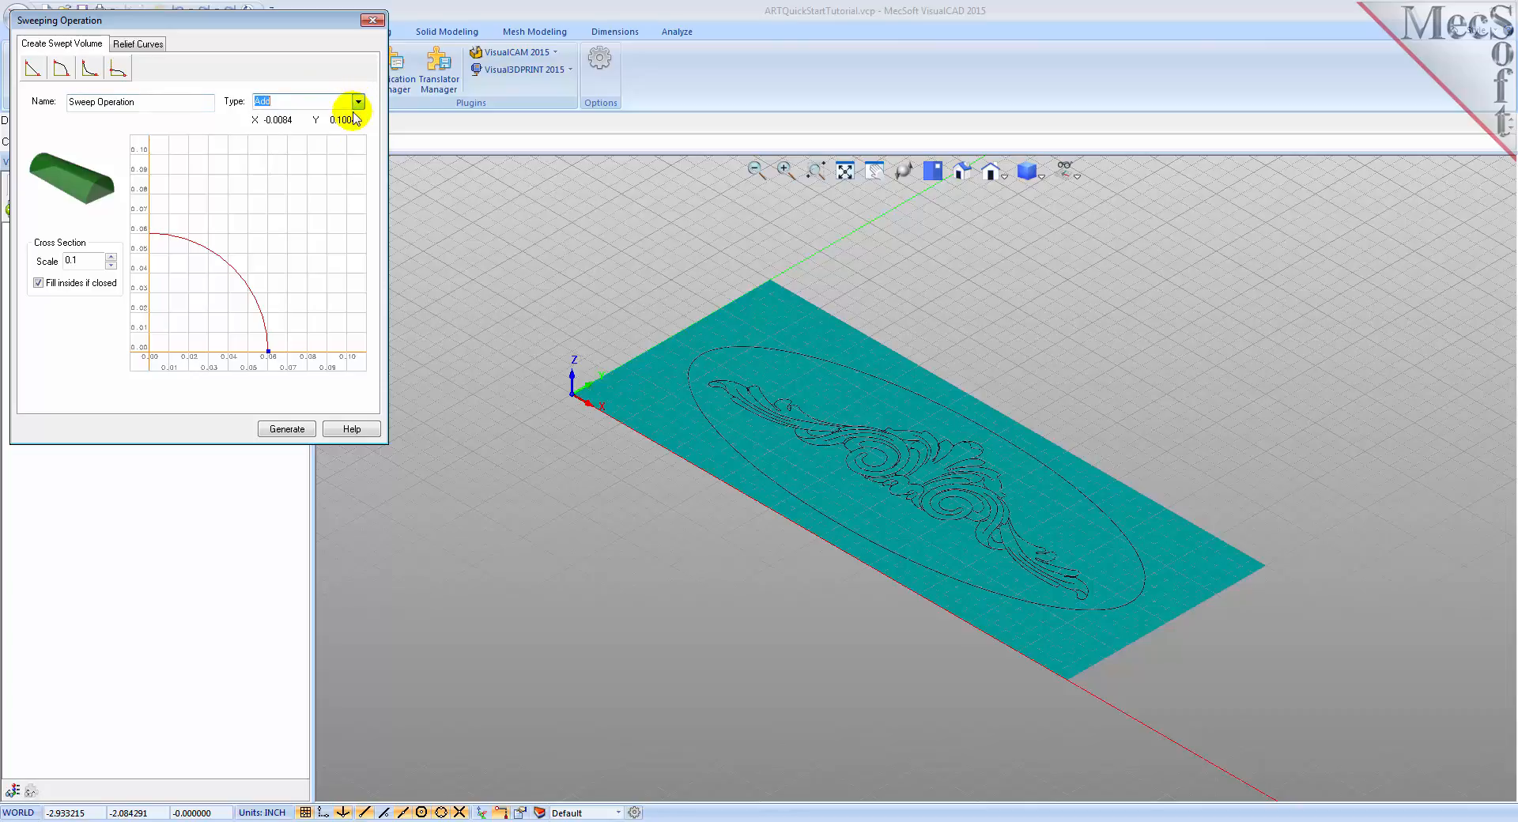
double_click(75, 260)
text(1)
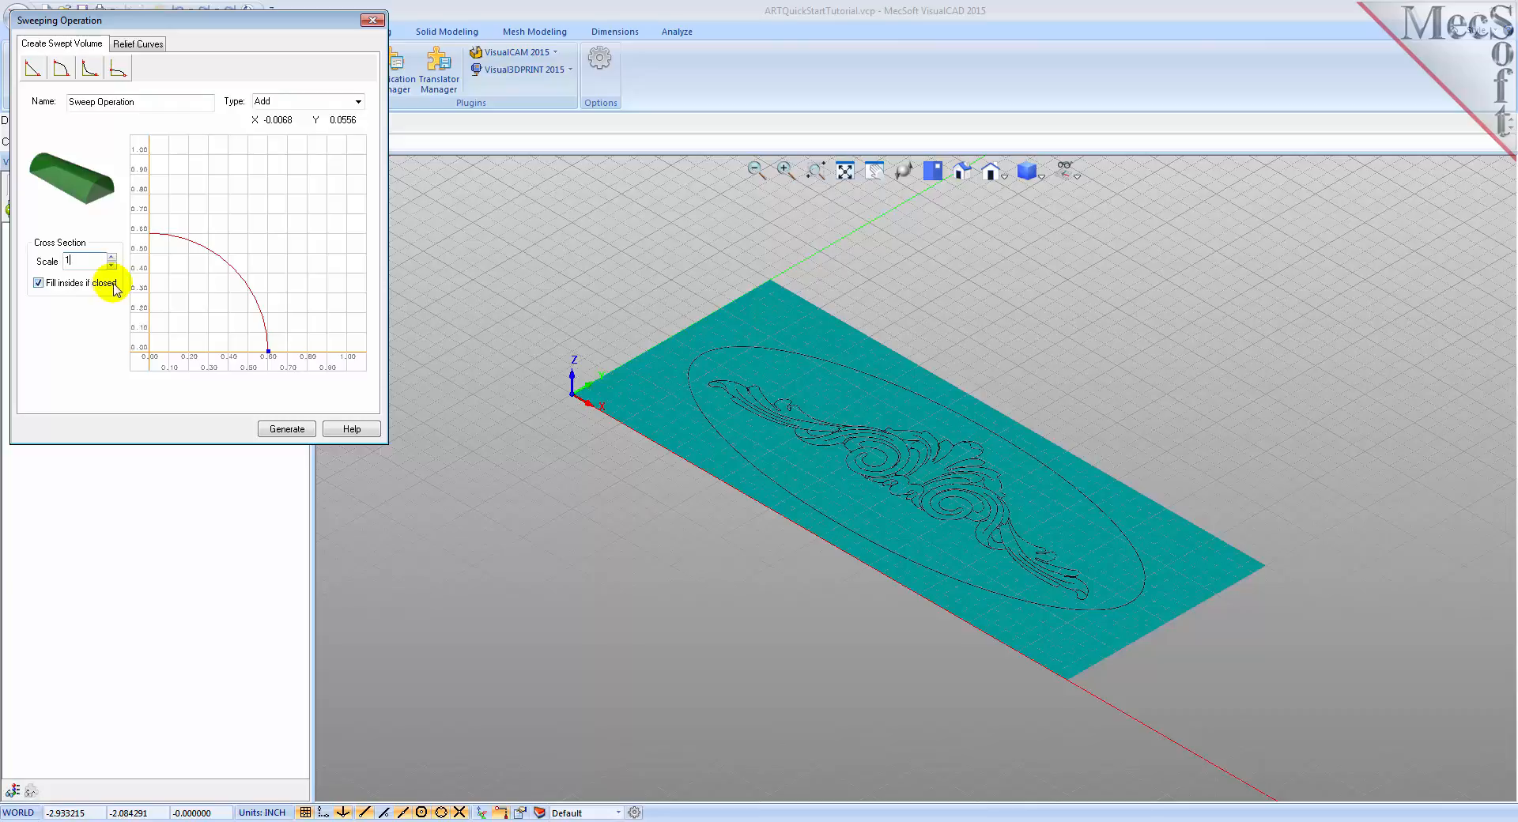
drag(267, 354, 180, 353)
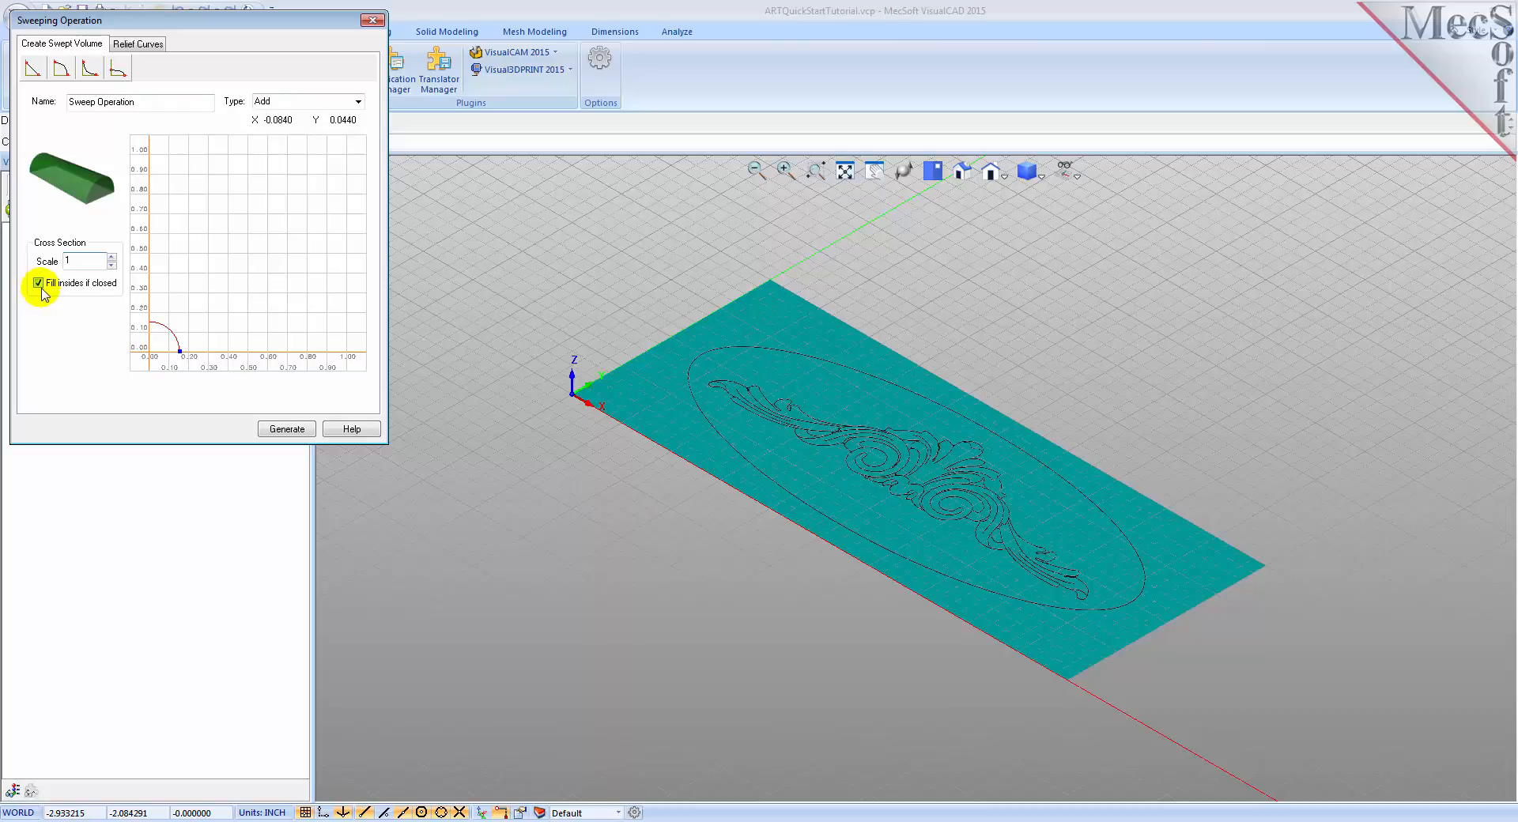
Choose the outer ellipse as the sweep's border curve and generate the sweep relief.
click(146, 49)
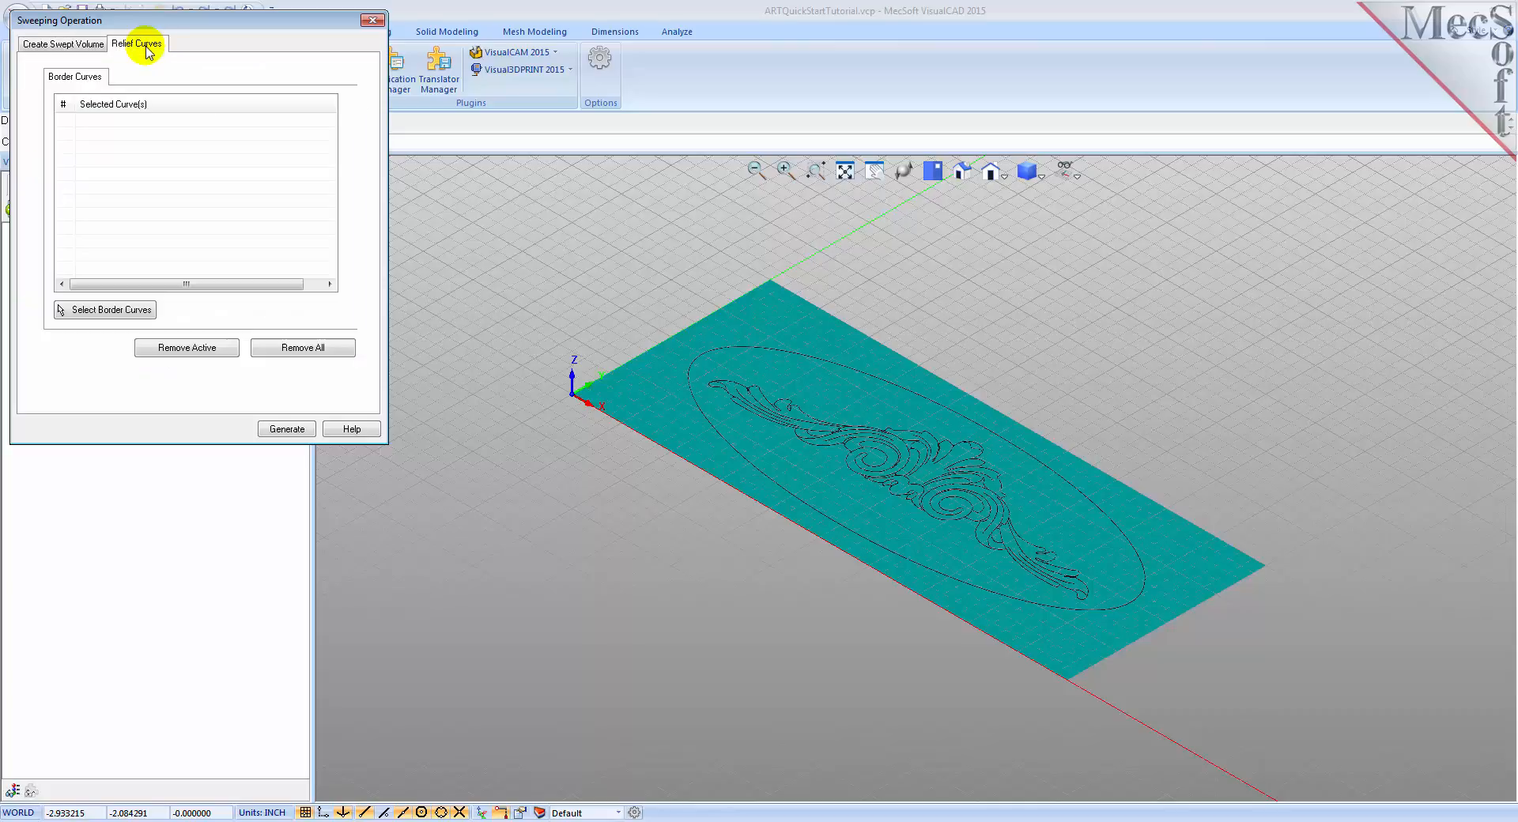
click(108, 311)
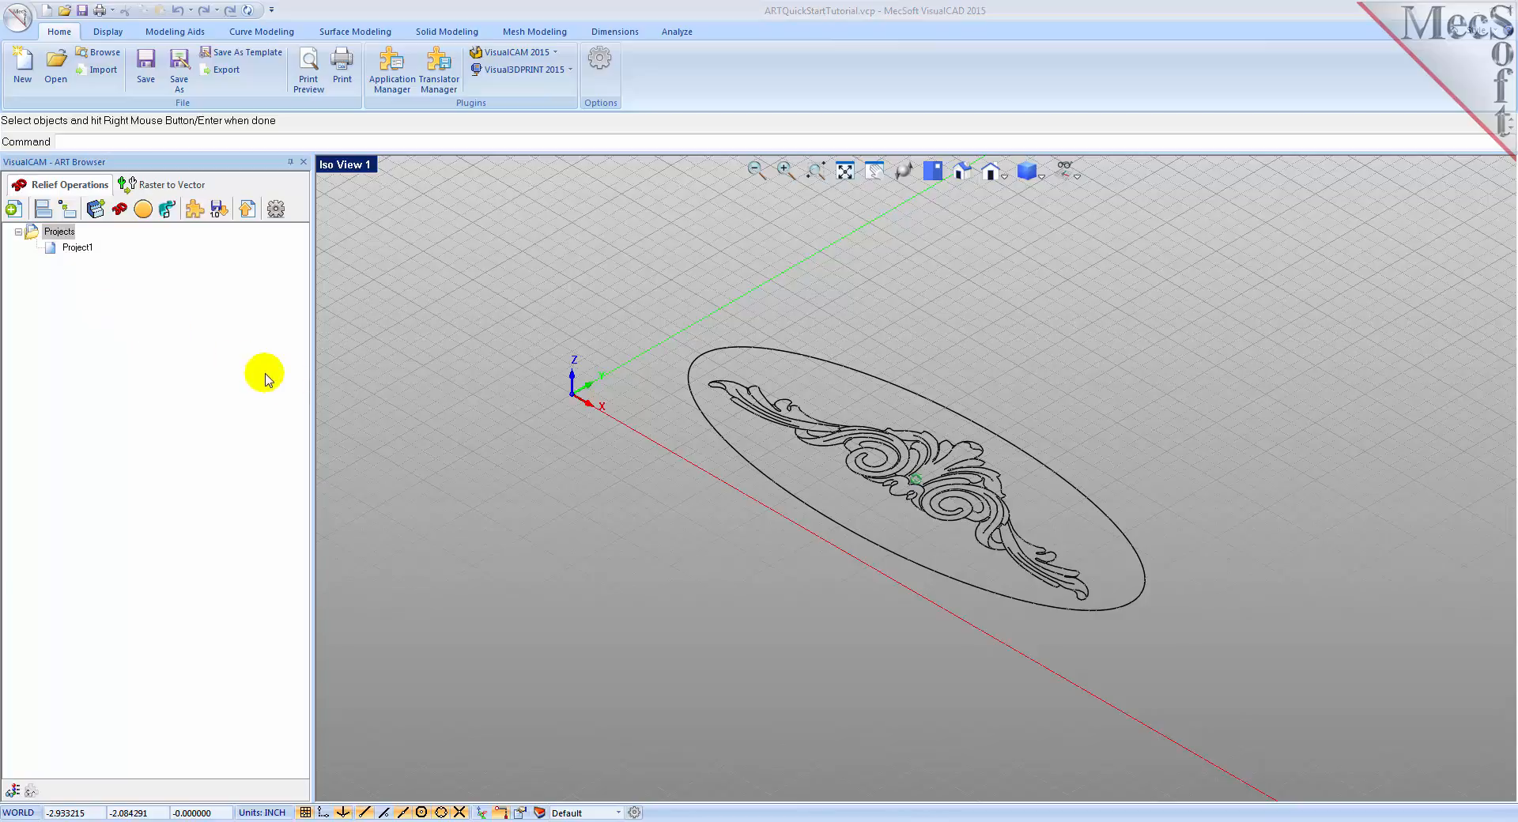
click(708, 422)
right_click(708, 422)
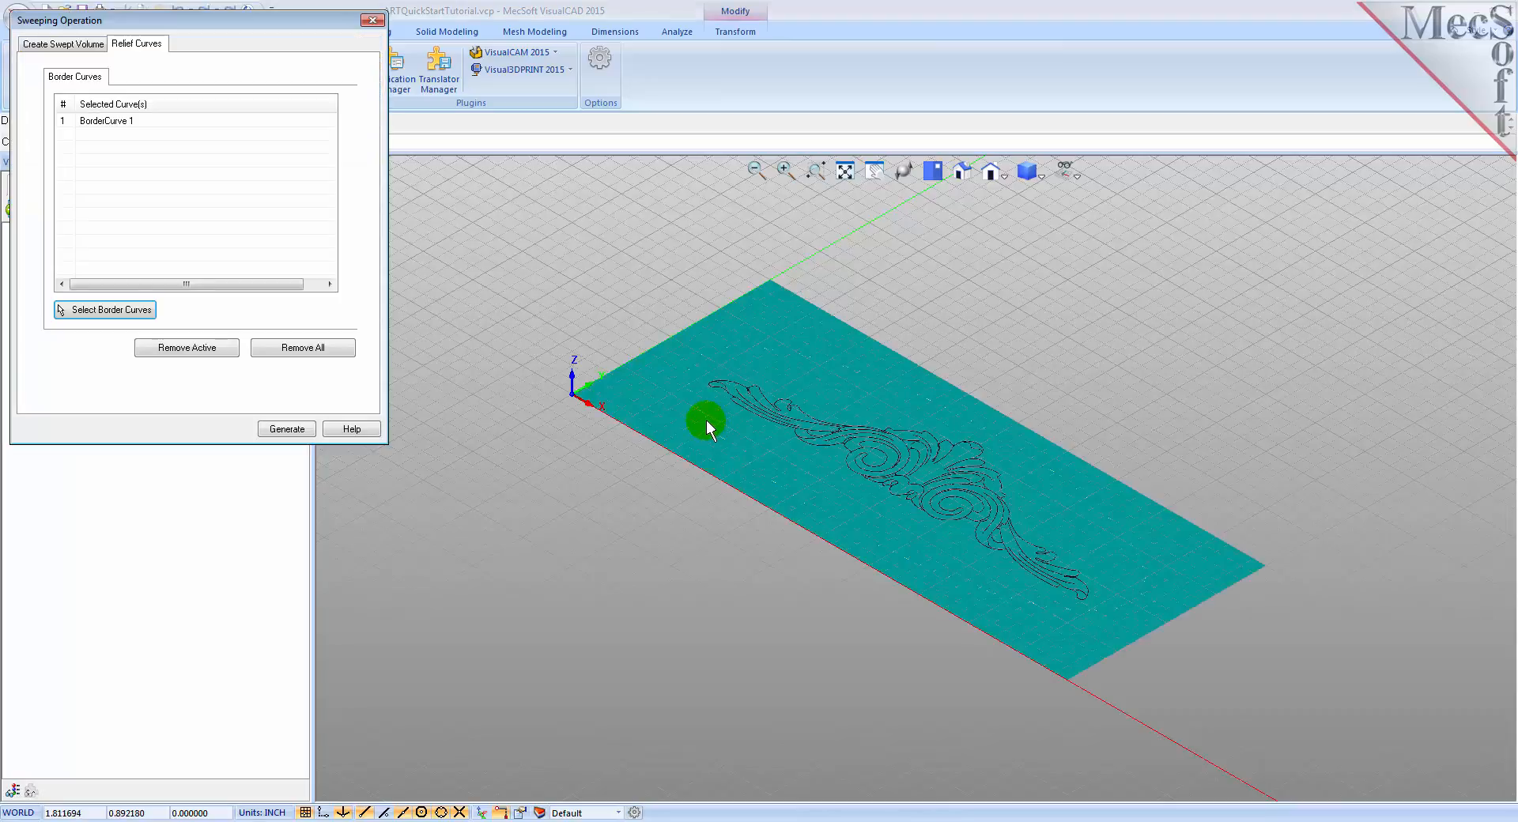
click(72, 126)
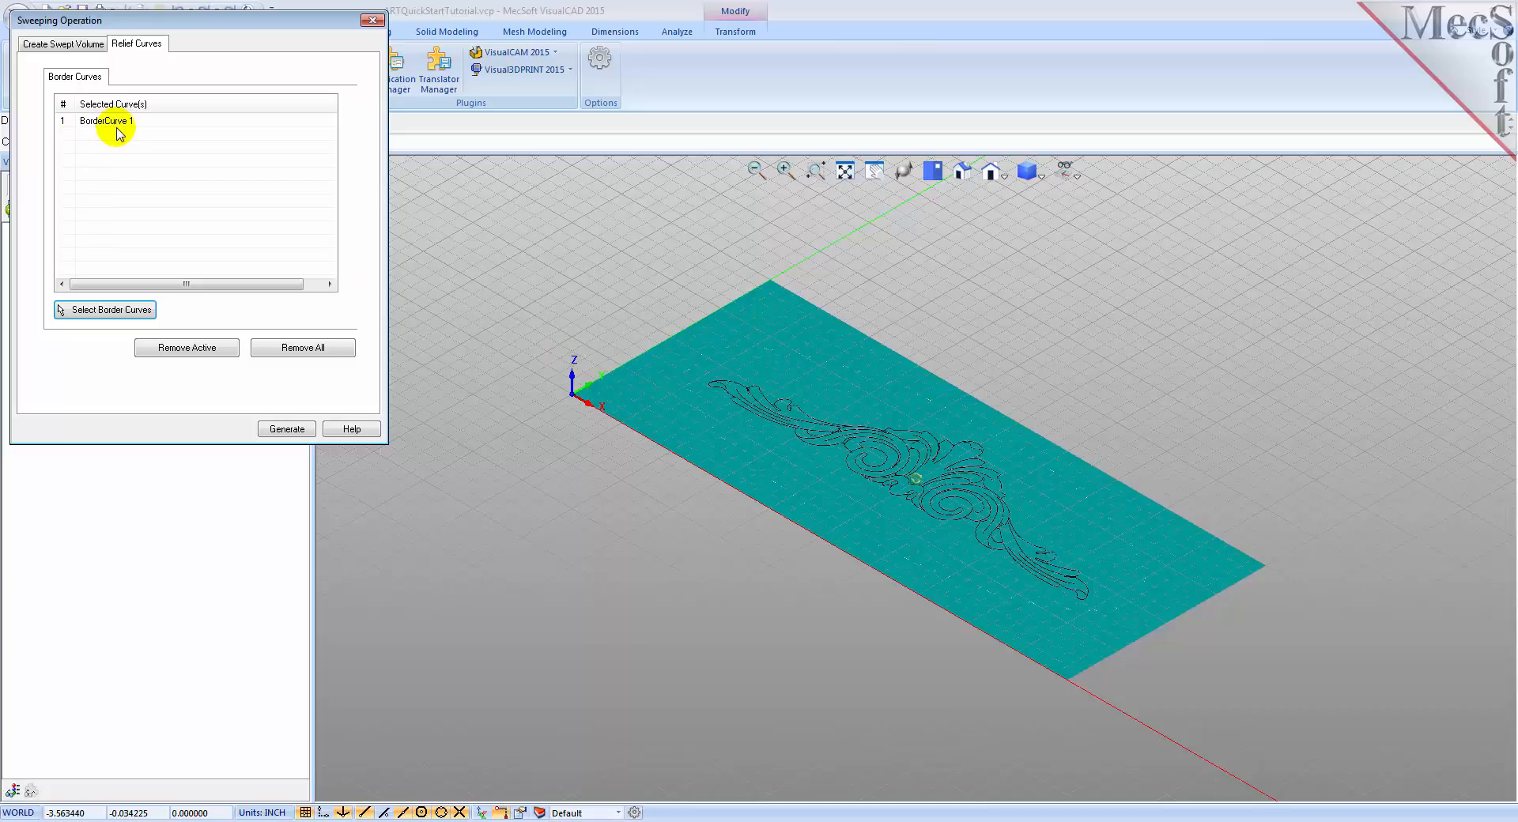
click(284, 429)
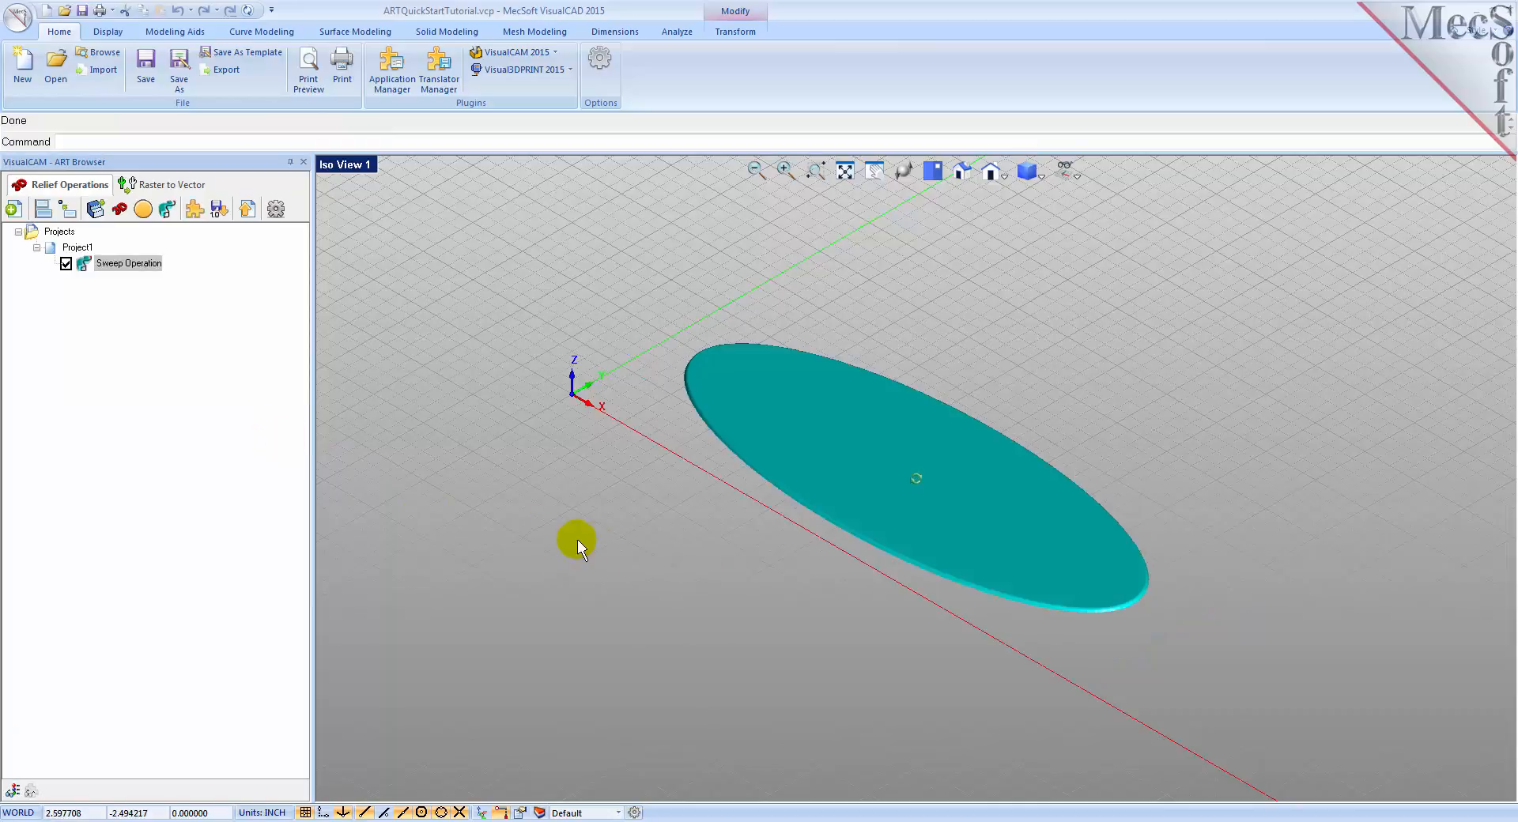
Set up a puff operation after the sweep with a round profile, a maximum puffing height of 0.5 and a steeper arc.
middle_drag(784, 560, 792, 567)
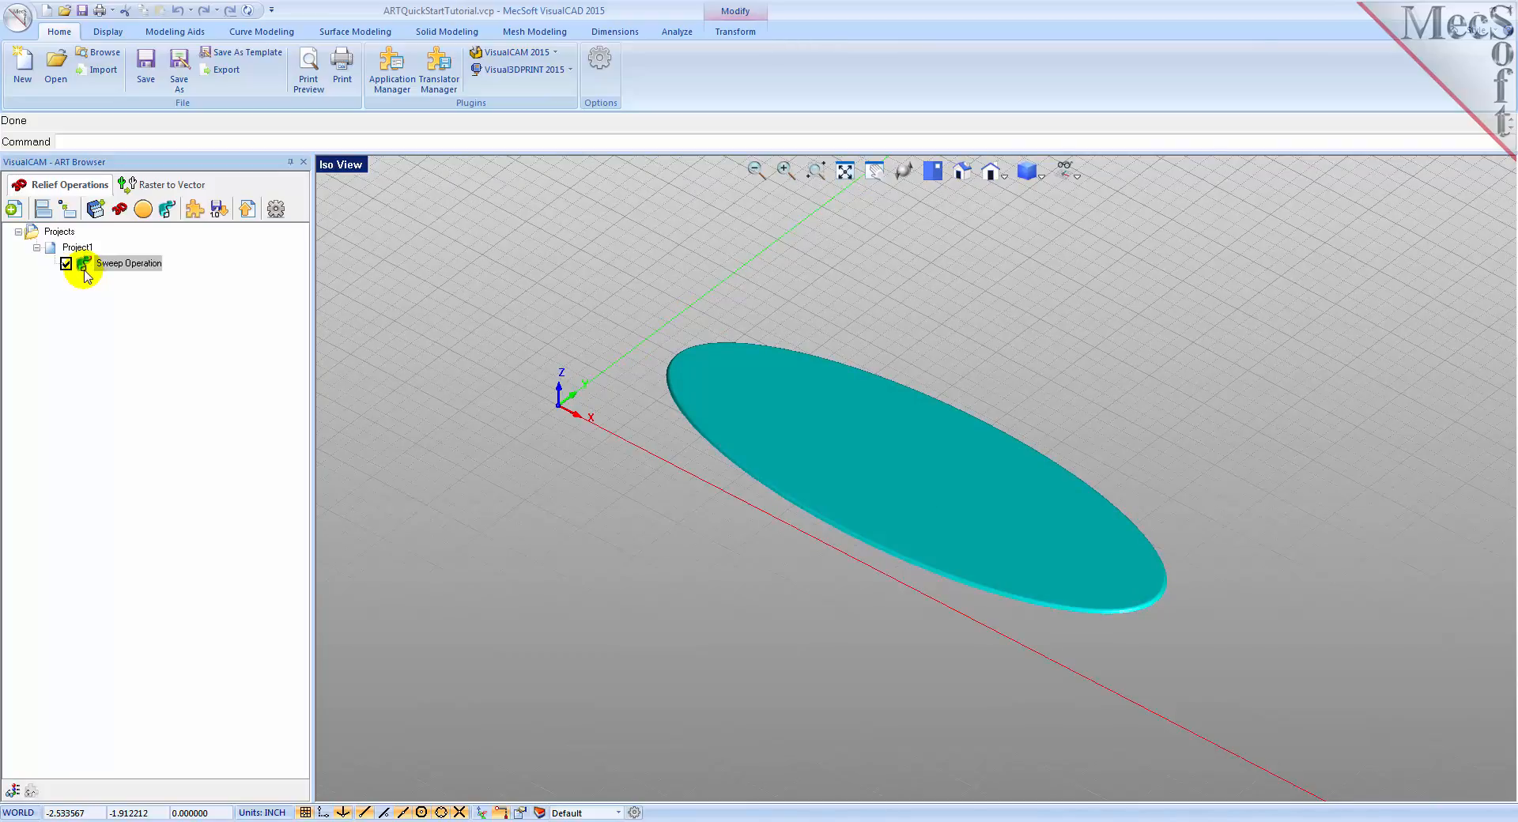
mouse_move(756, 525)
middle_down()
mouse_move(699, 518)
mouse_move(970, 630)
mouse_move(933, 622)
middle_up()
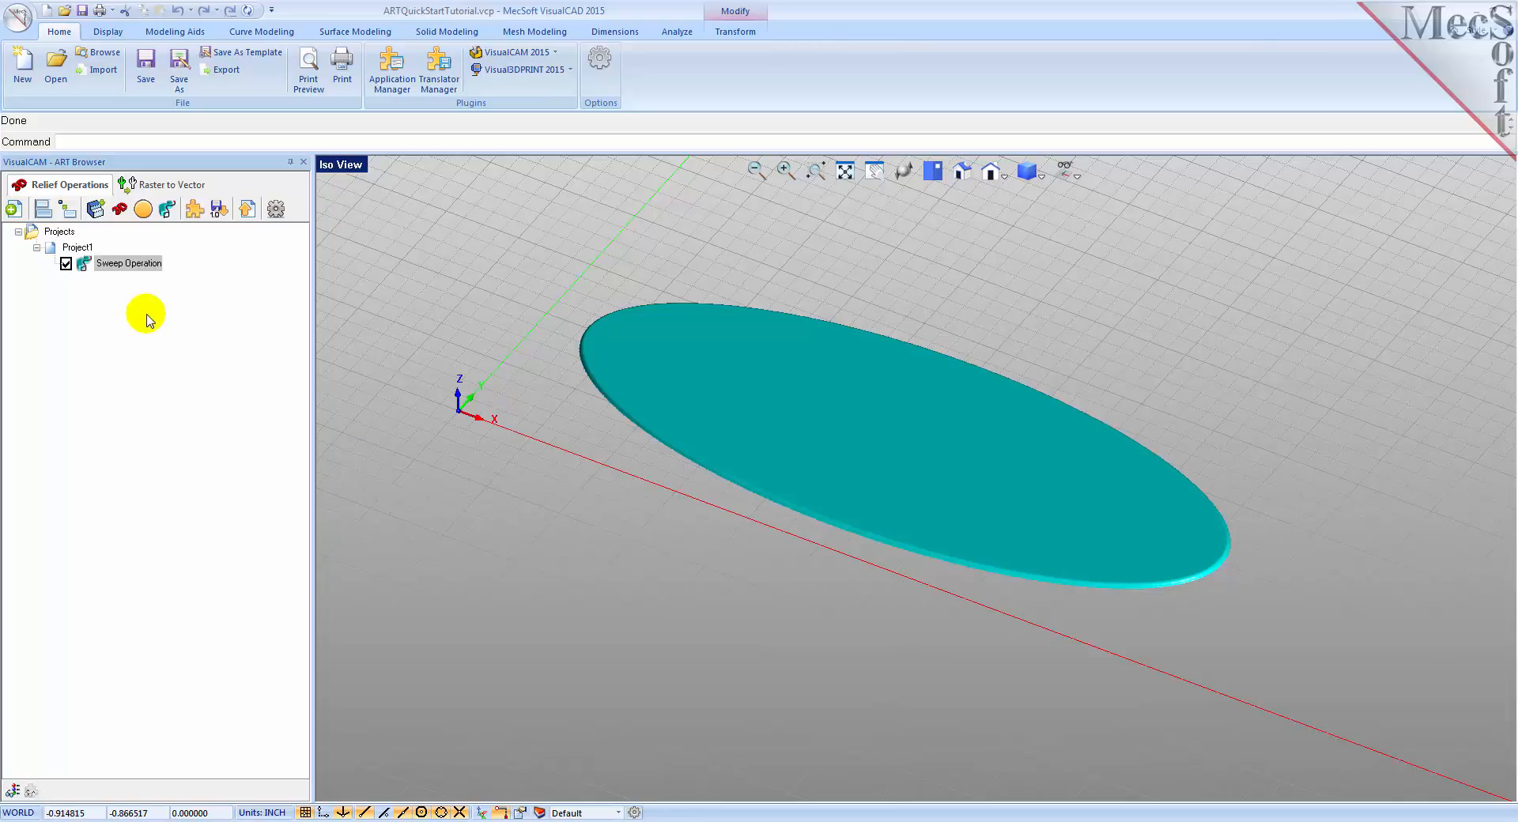
click(82, 268)
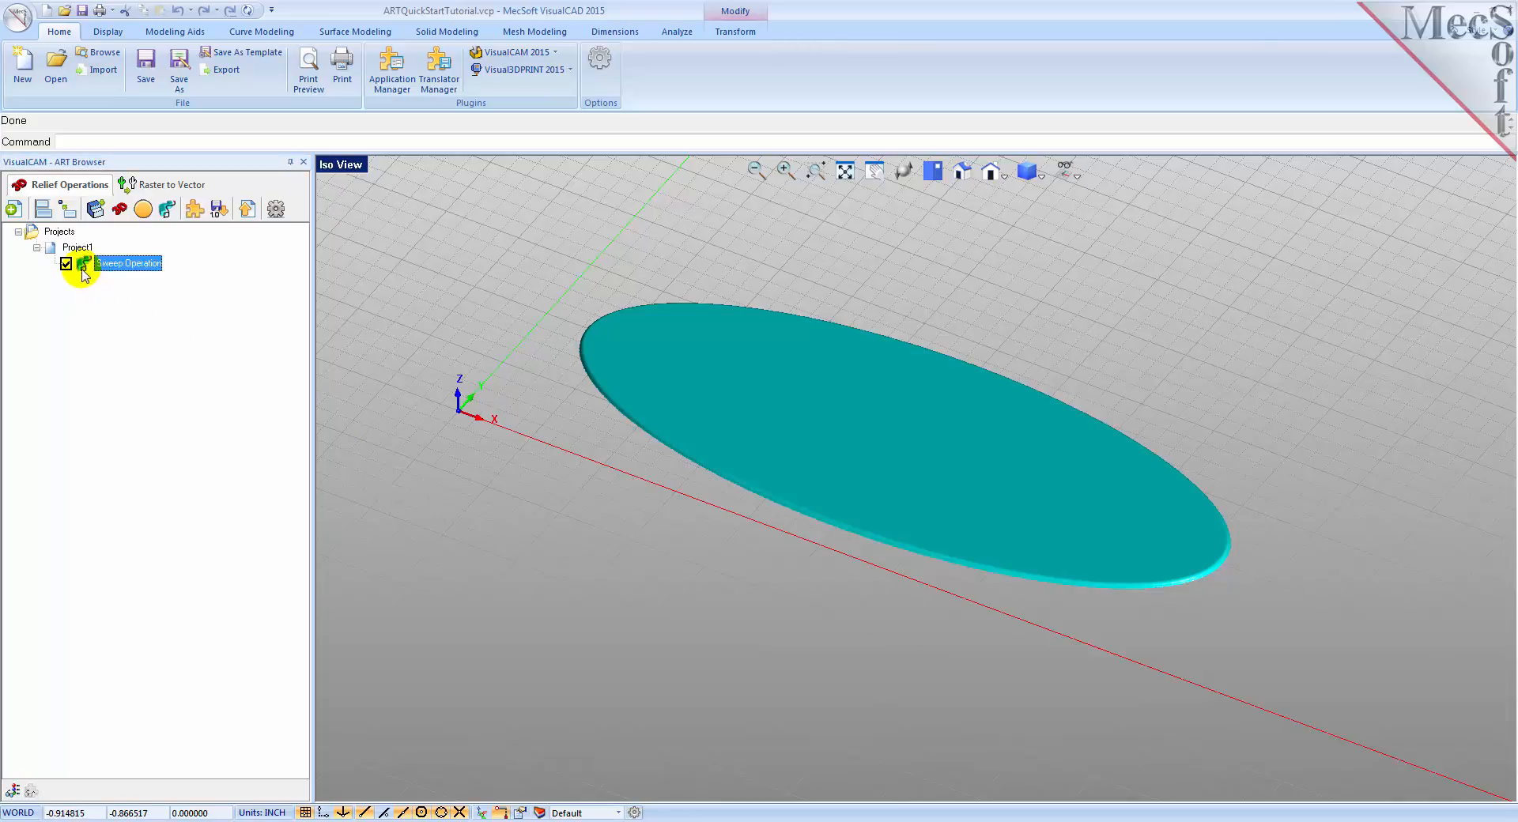
click(143, 209)
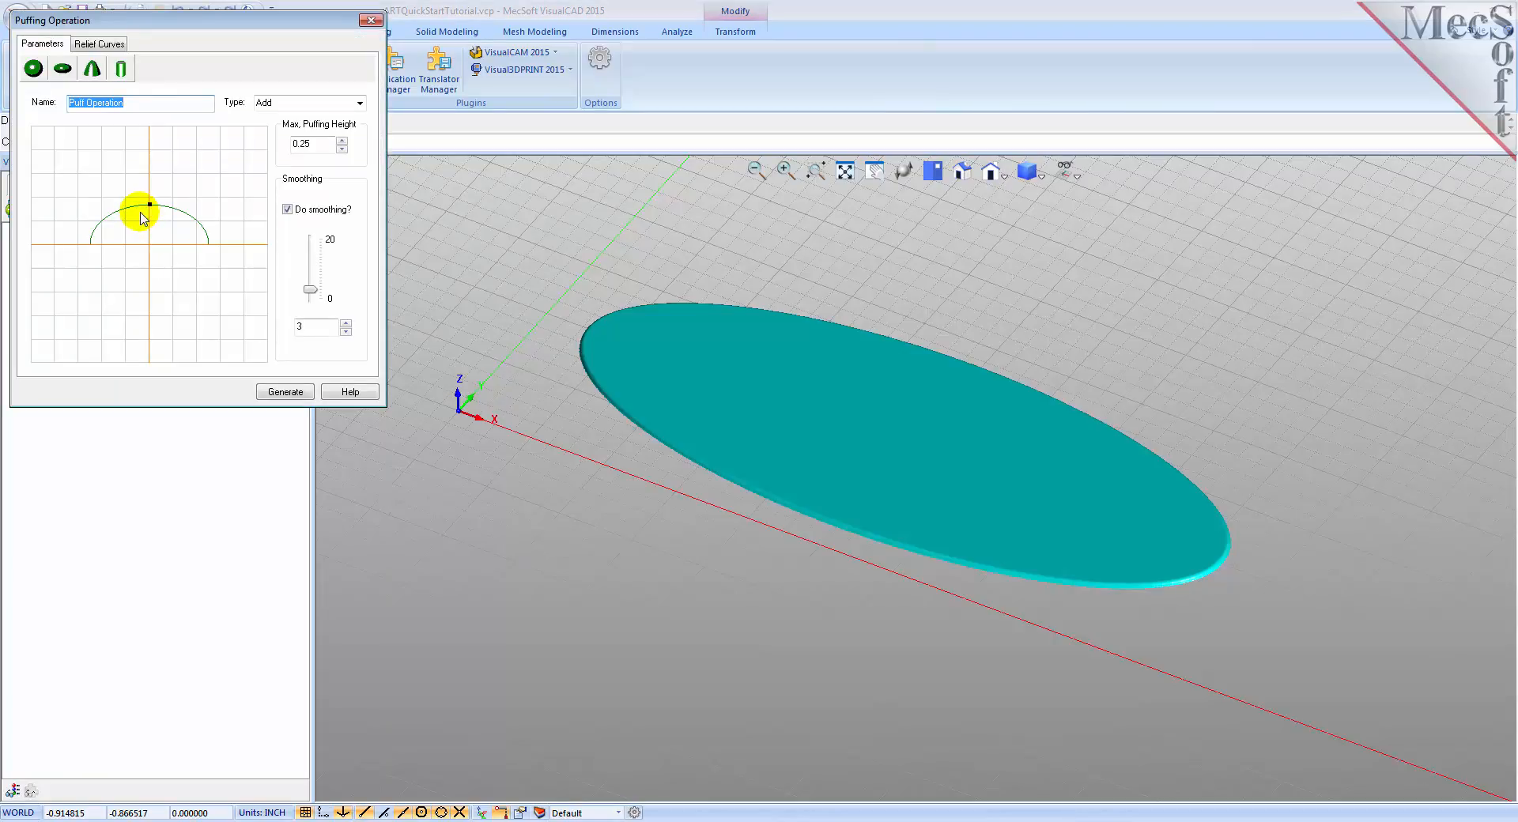
click(33, 69)
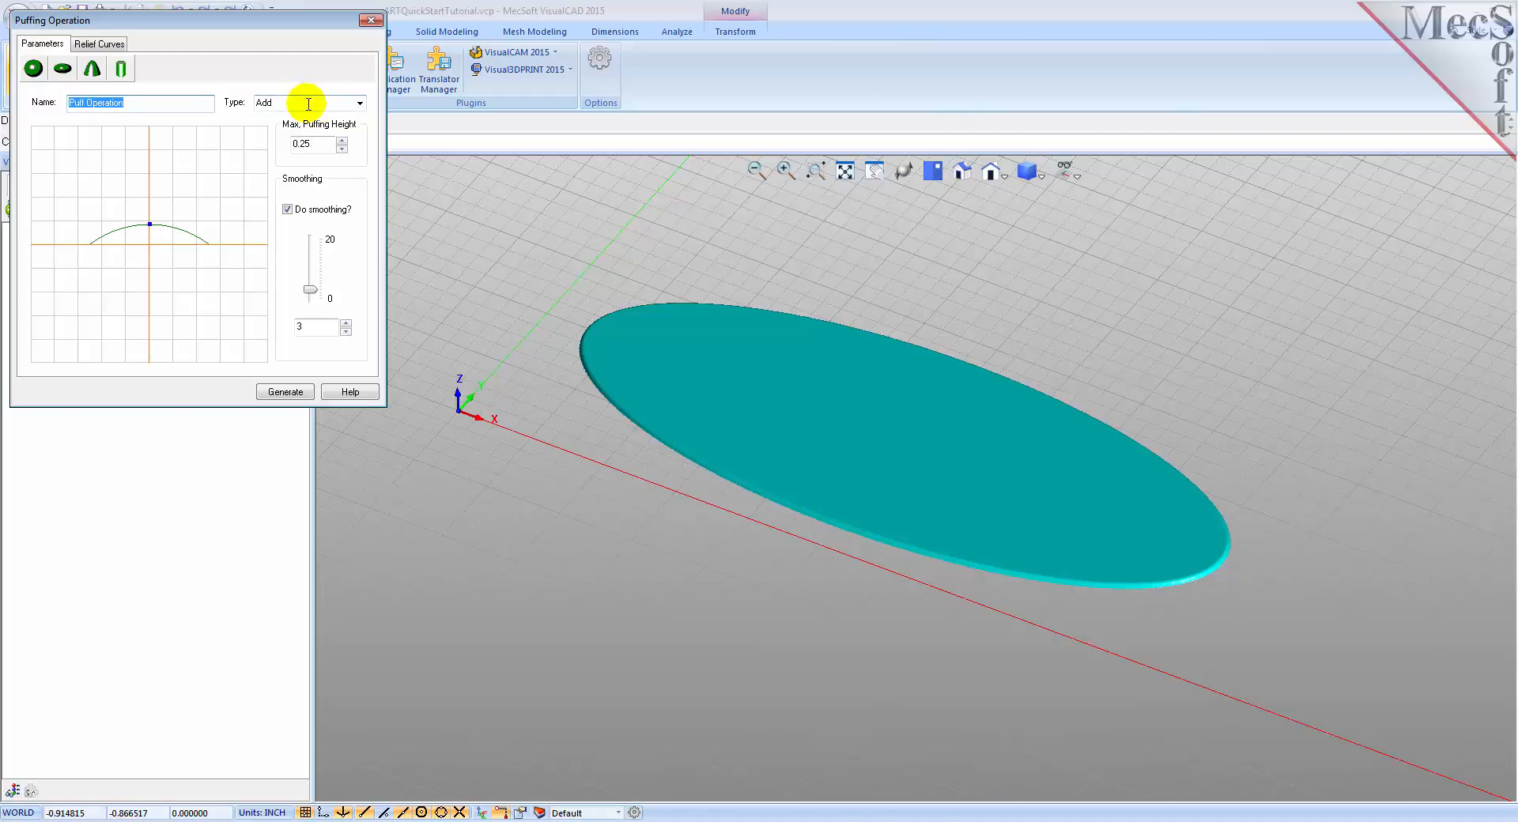
click(306, 145)
key(BackSpace)
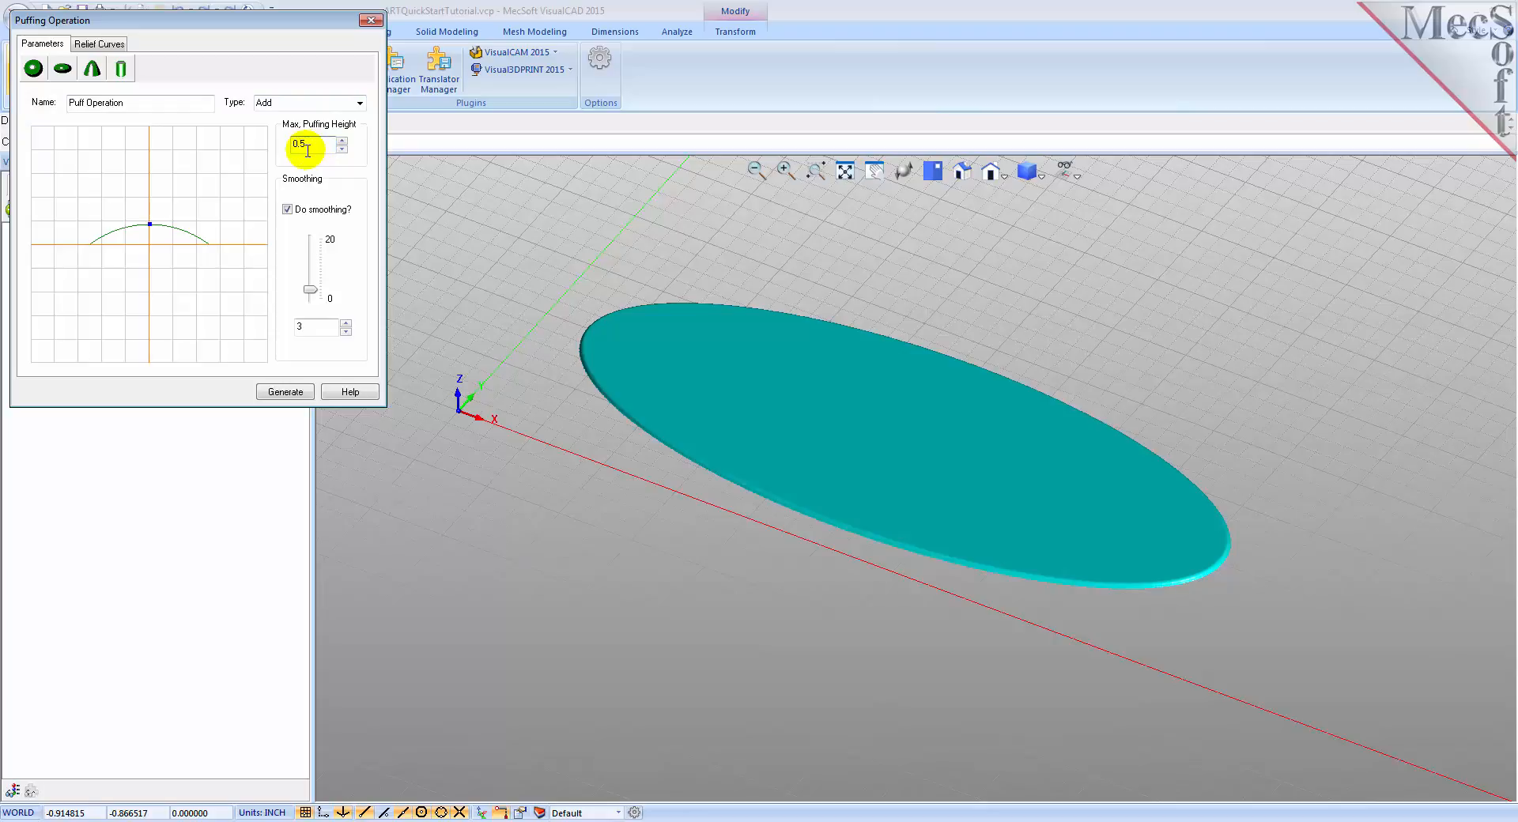
drag(151, 228, 151, 205)
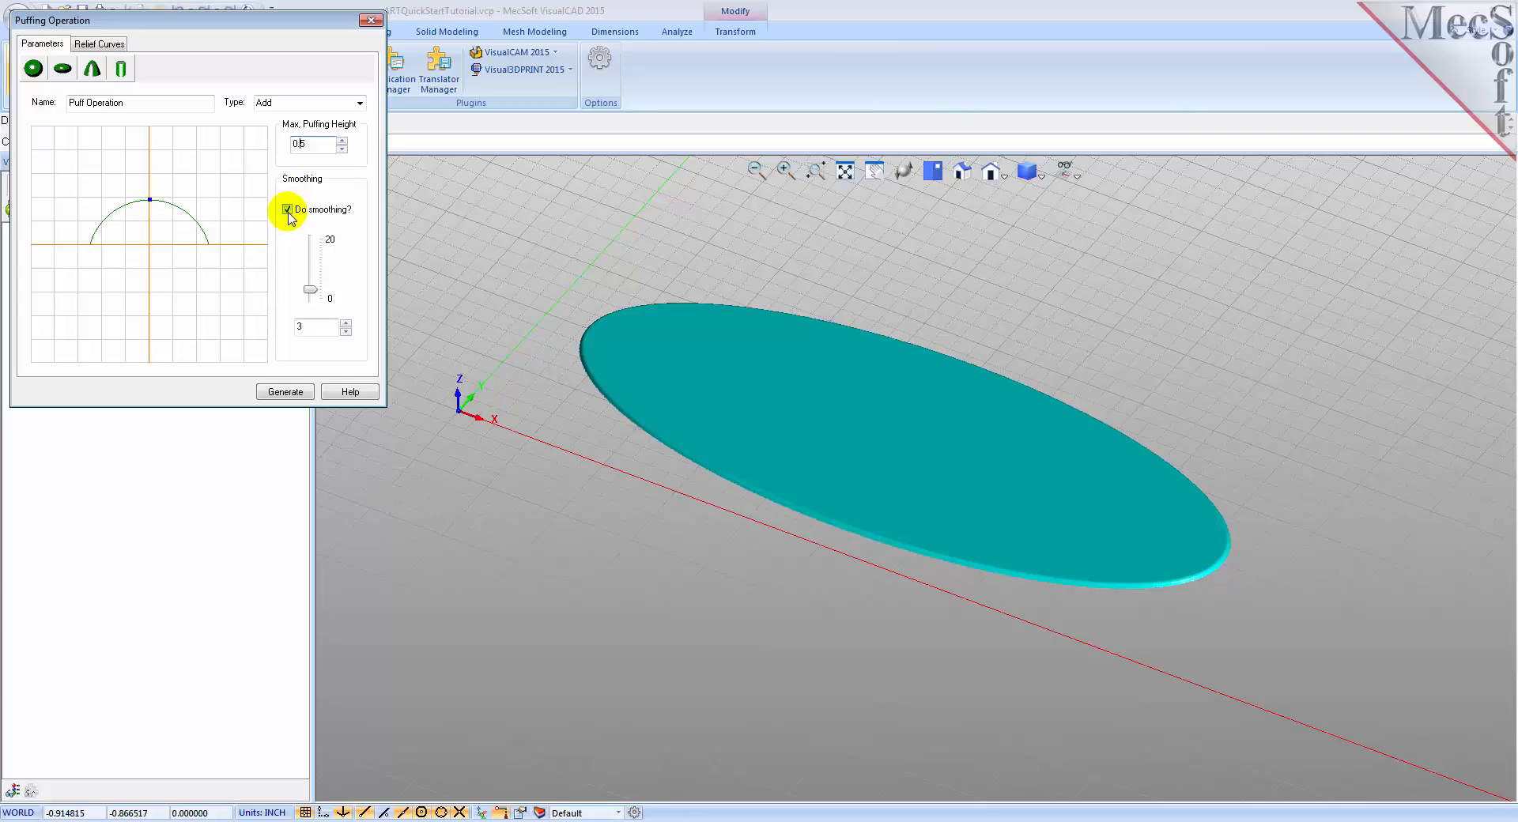
Set the puff's smoothing to 6 and replace its border curve with the outer outline of the scrollwork.
drag(312, 293, 314, 286)
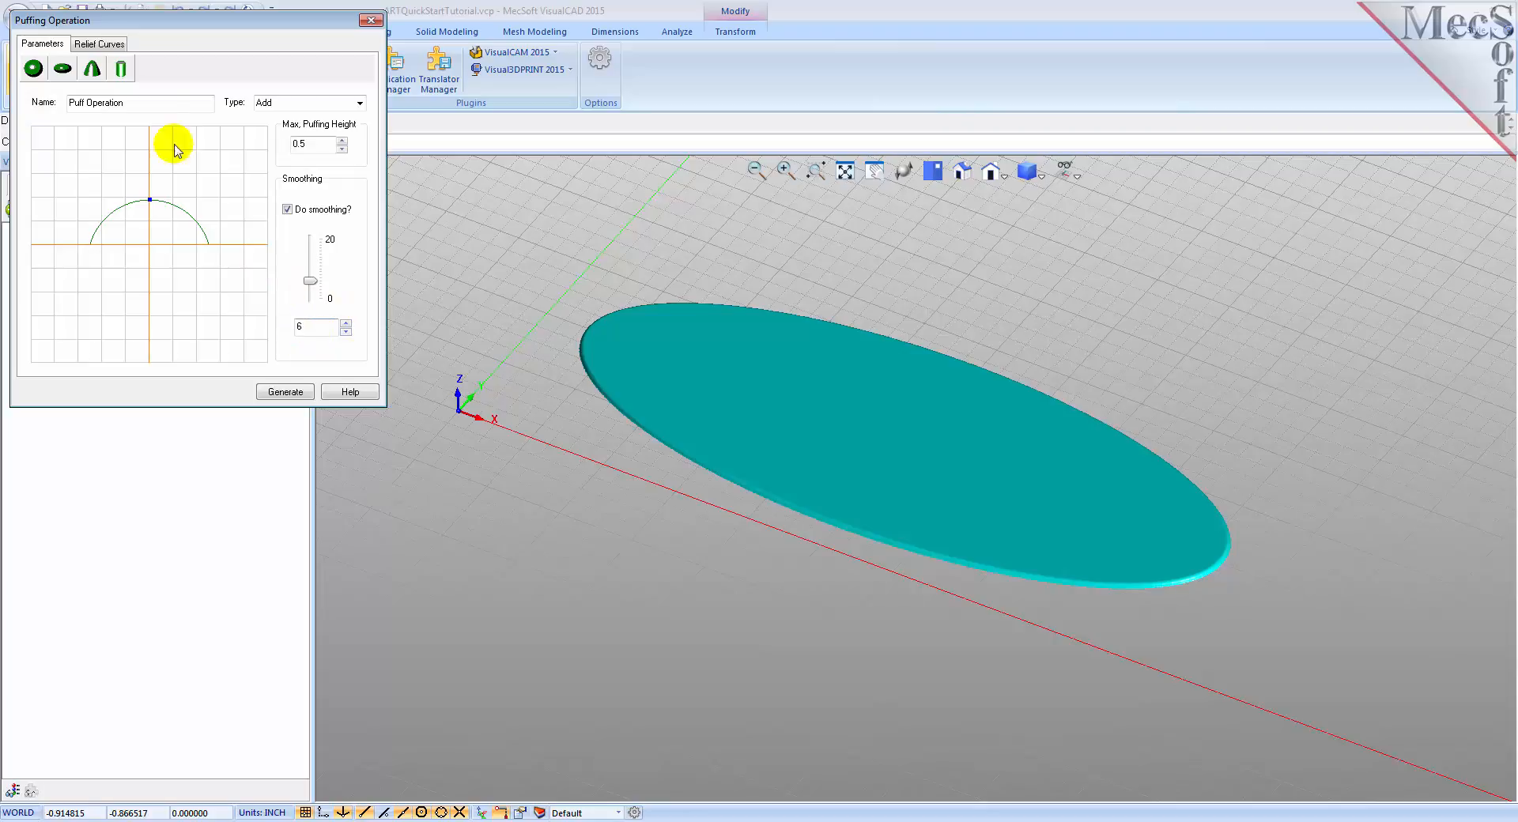
click(102, 45)
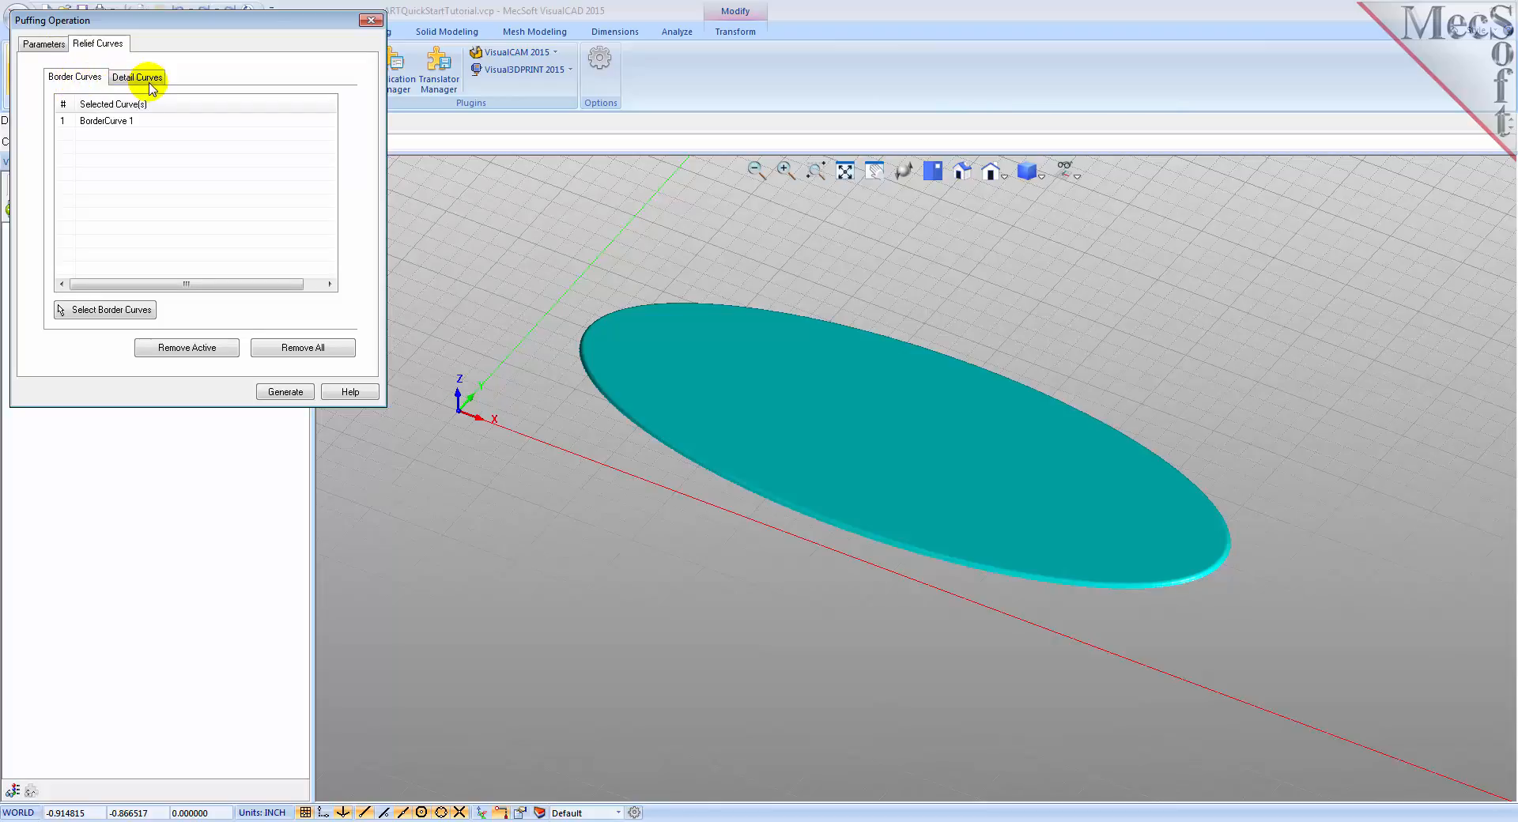
click(93, 123)
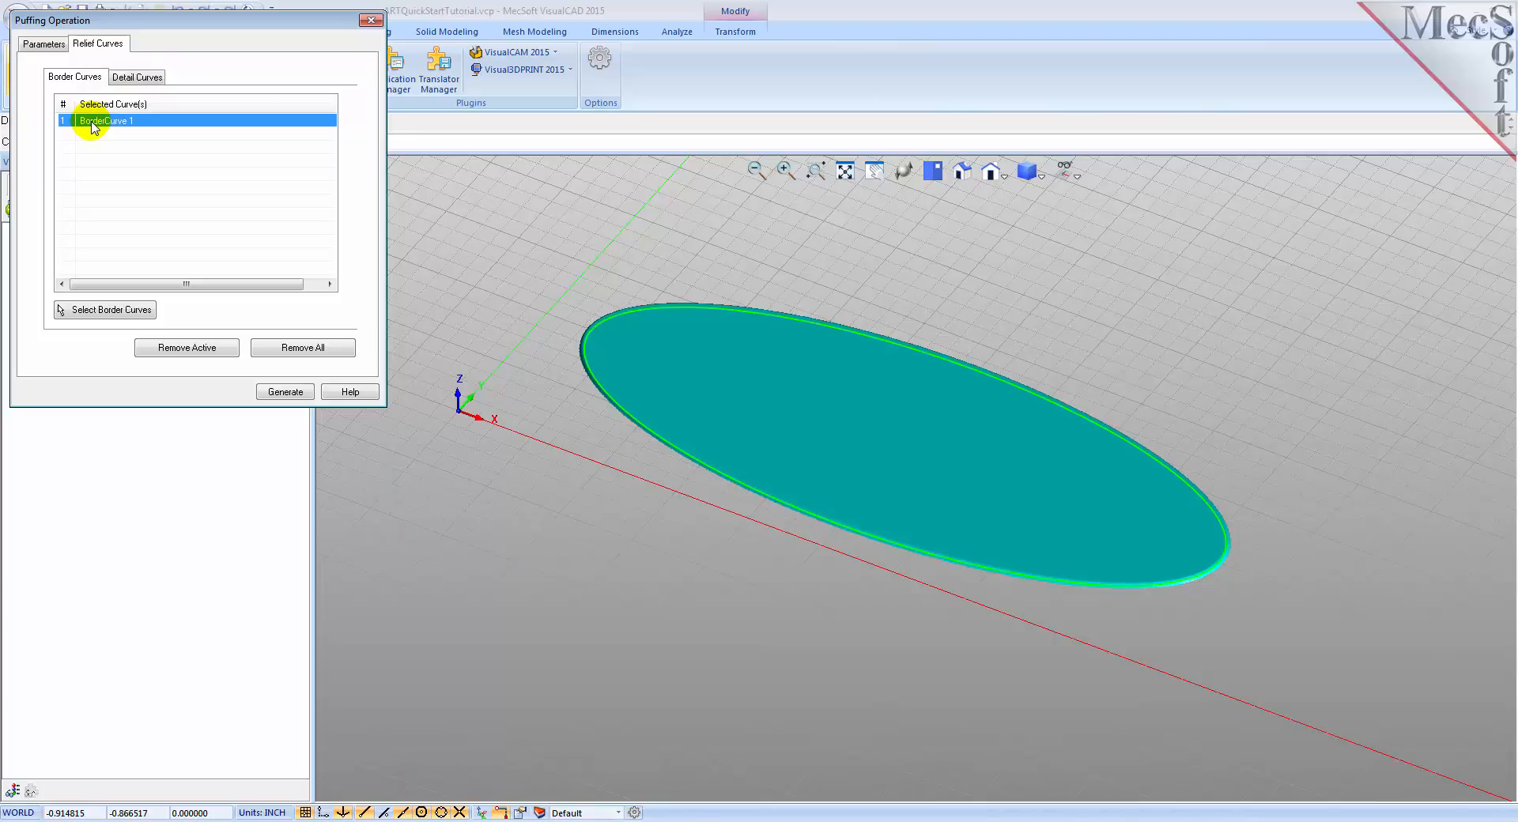
click(180, 355)
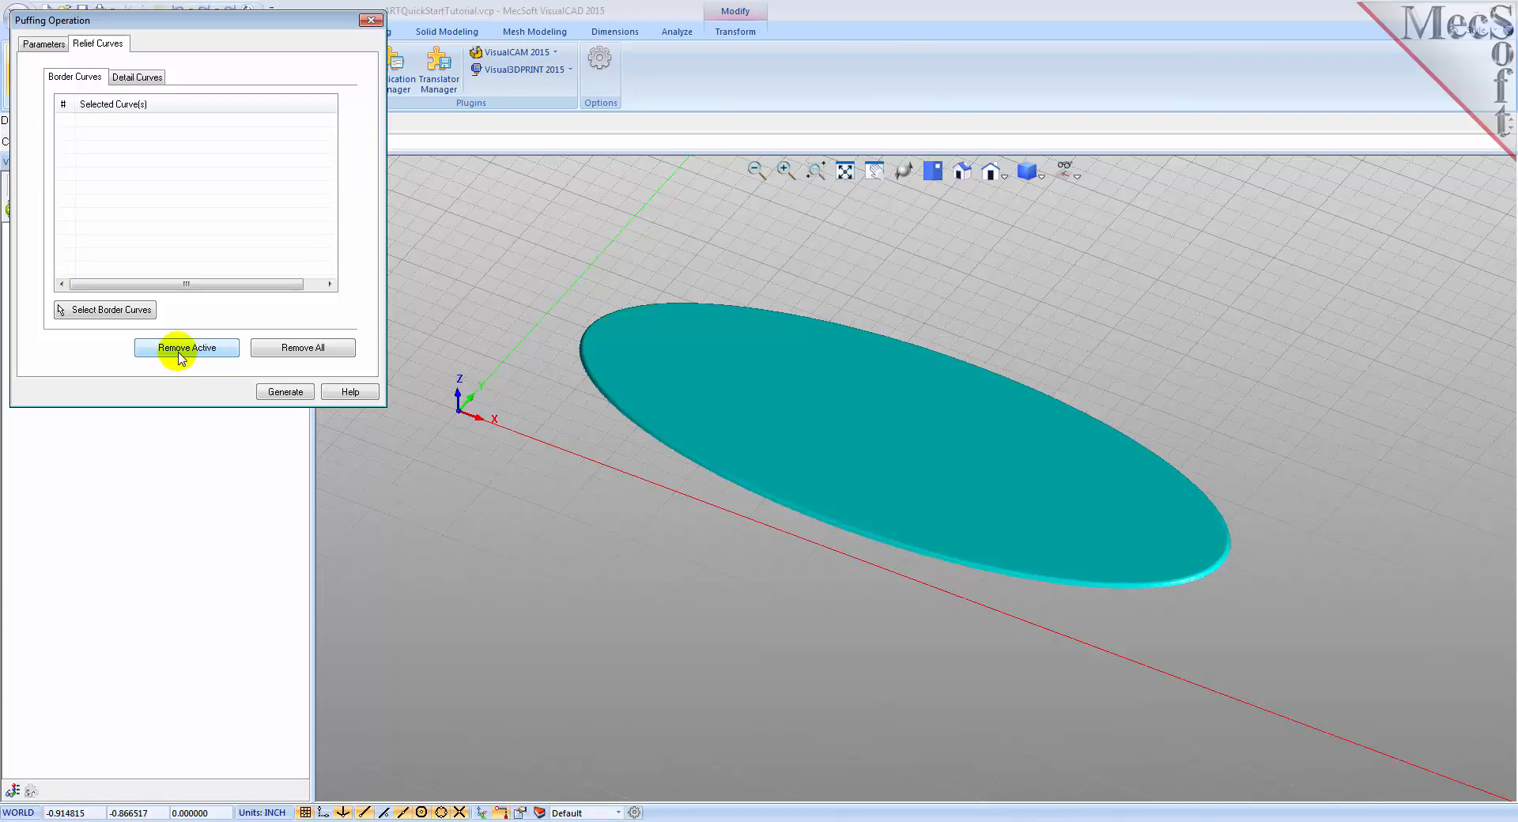
click(133, 312)
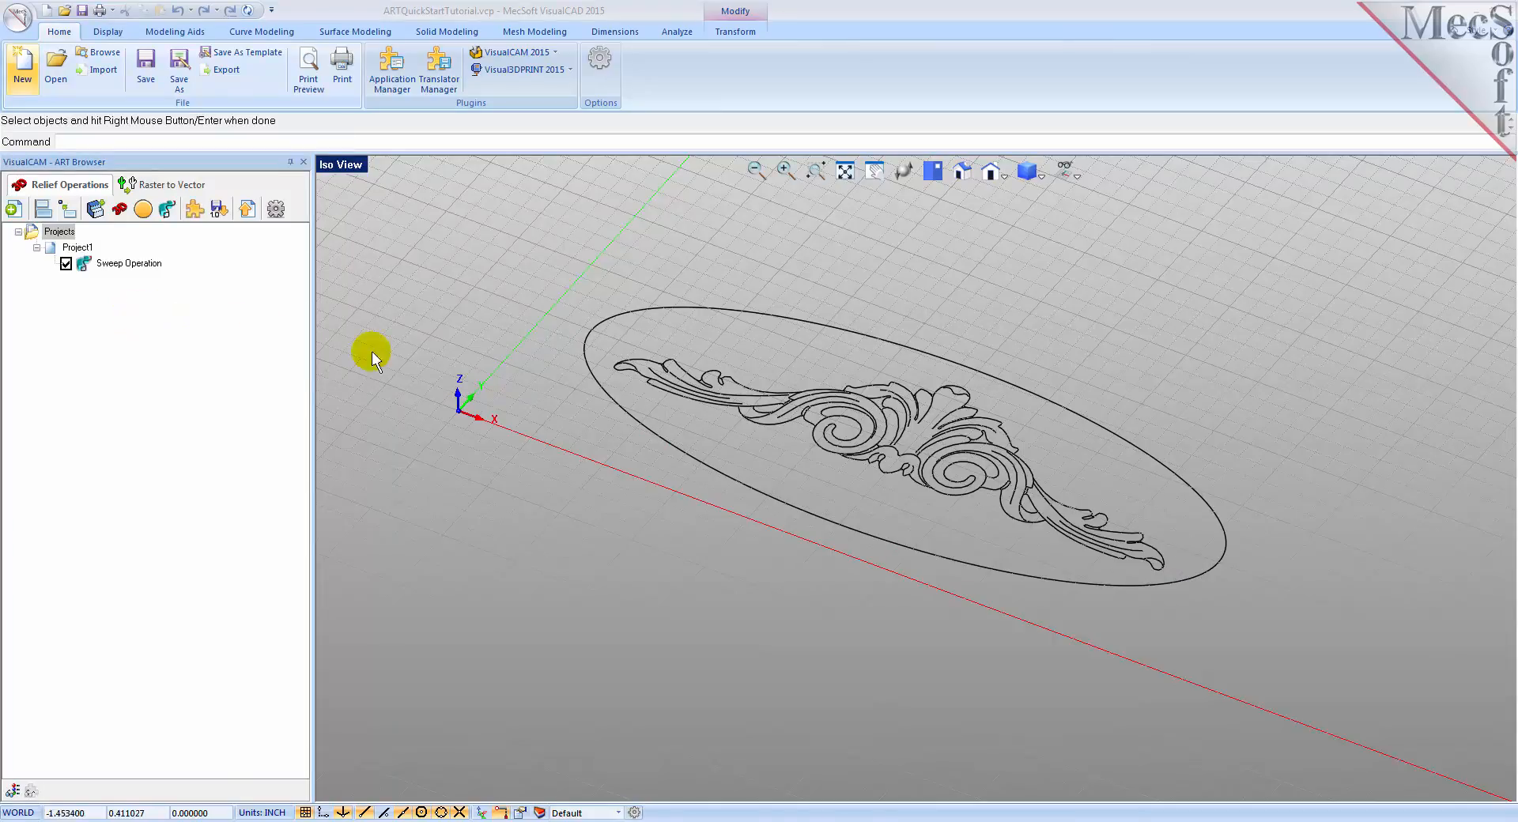
click(618, 370)
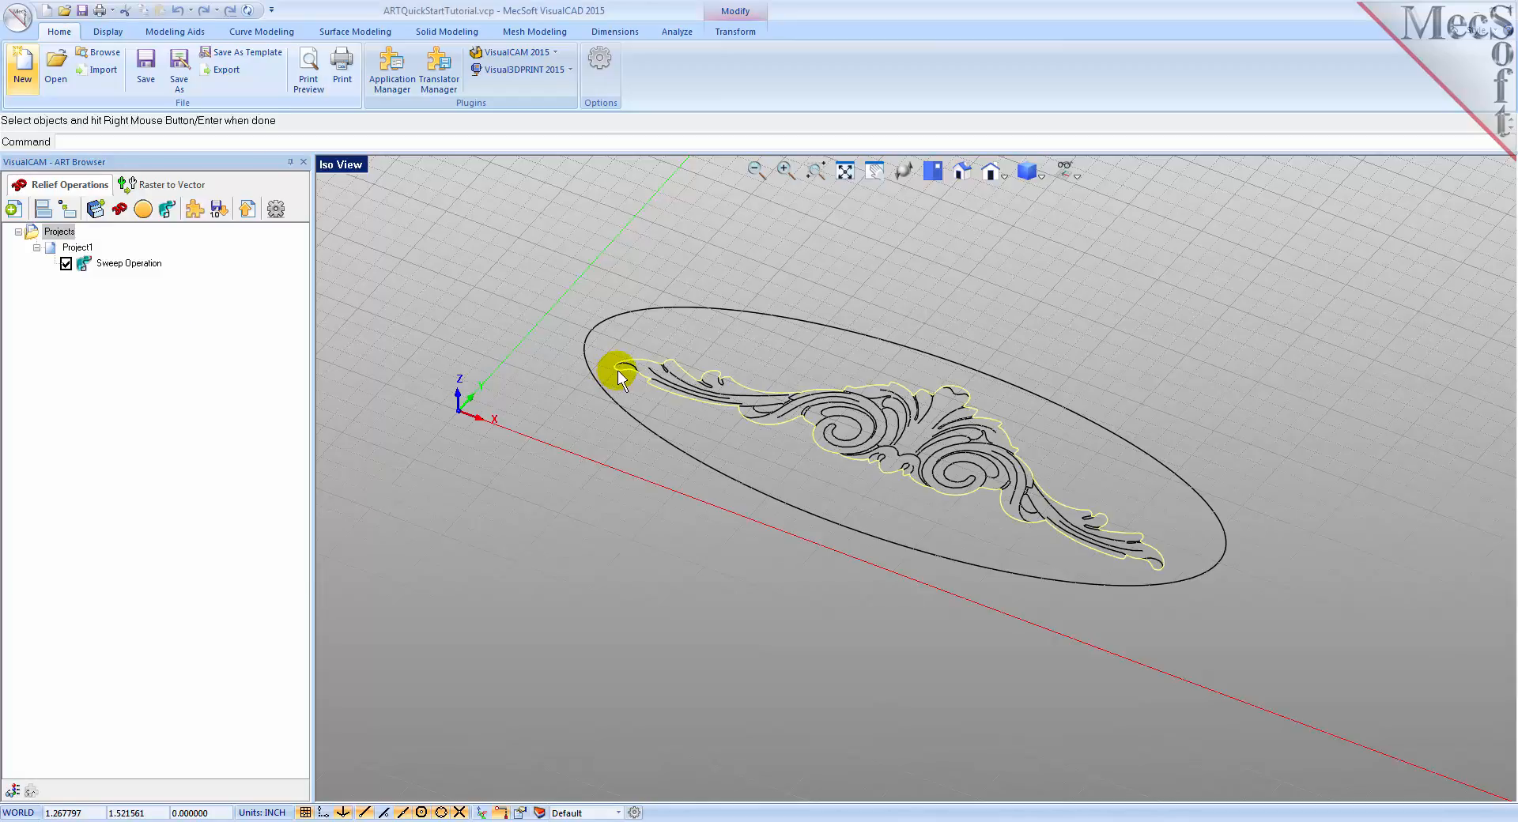
right_click(618, 370)
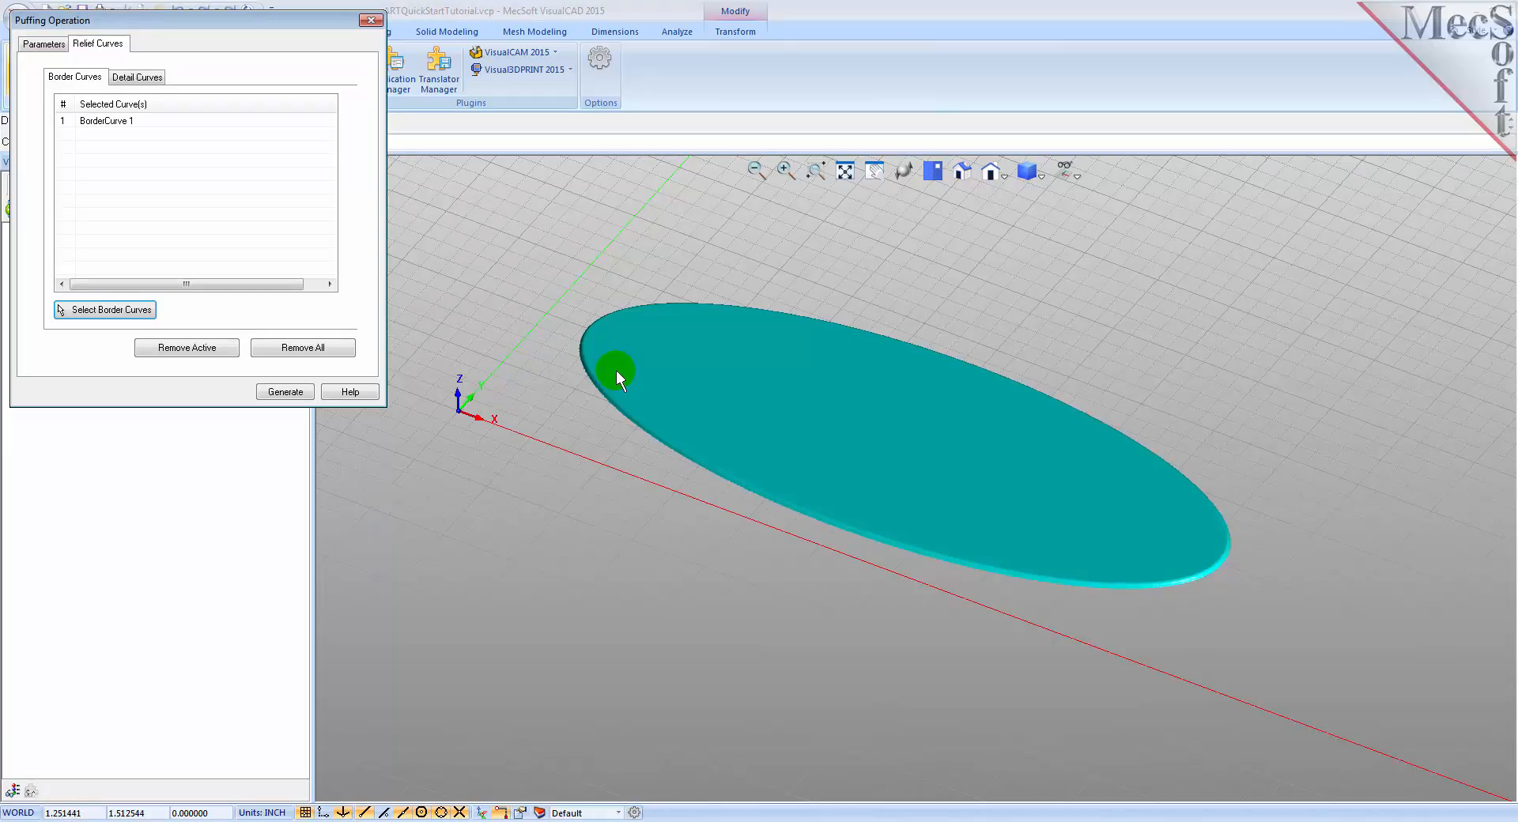
Choose all the inner scrollwork curves as the puff's detail curves and generate the puff relief.
click(142, 80)
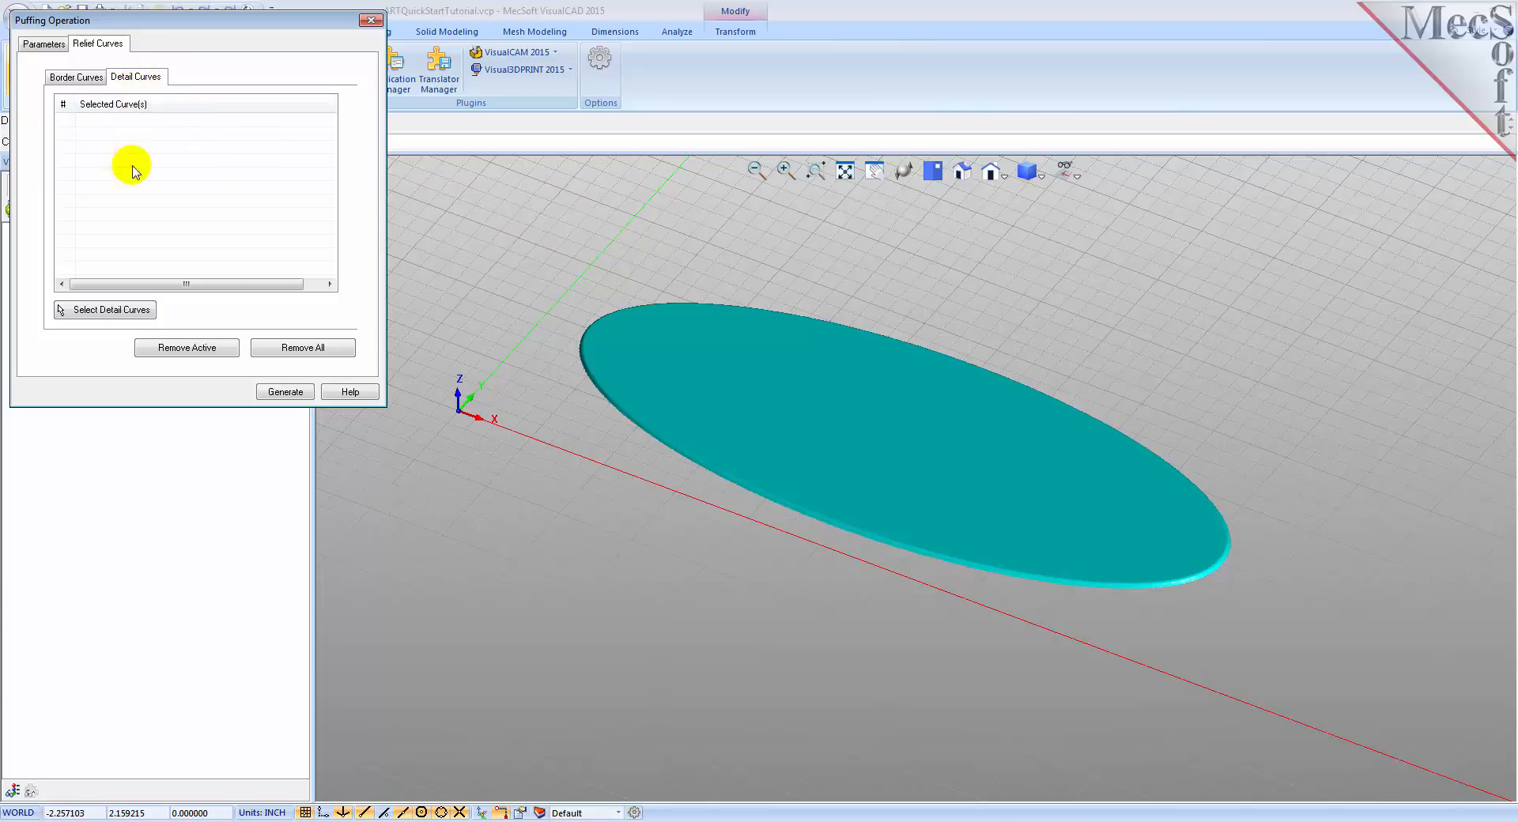
click(132, 313)
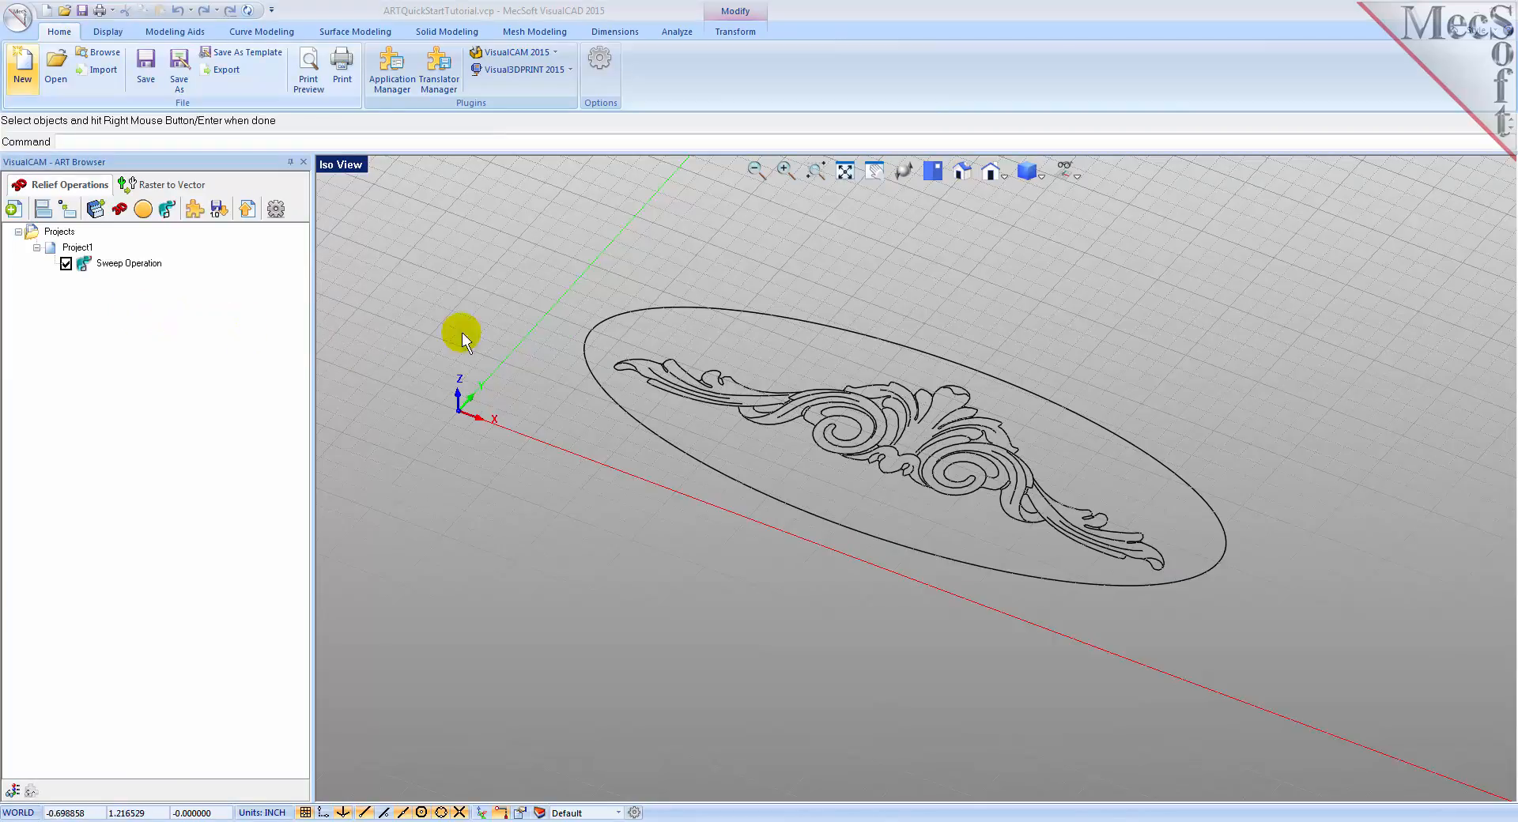
drag(533, 266, 1170, 591)
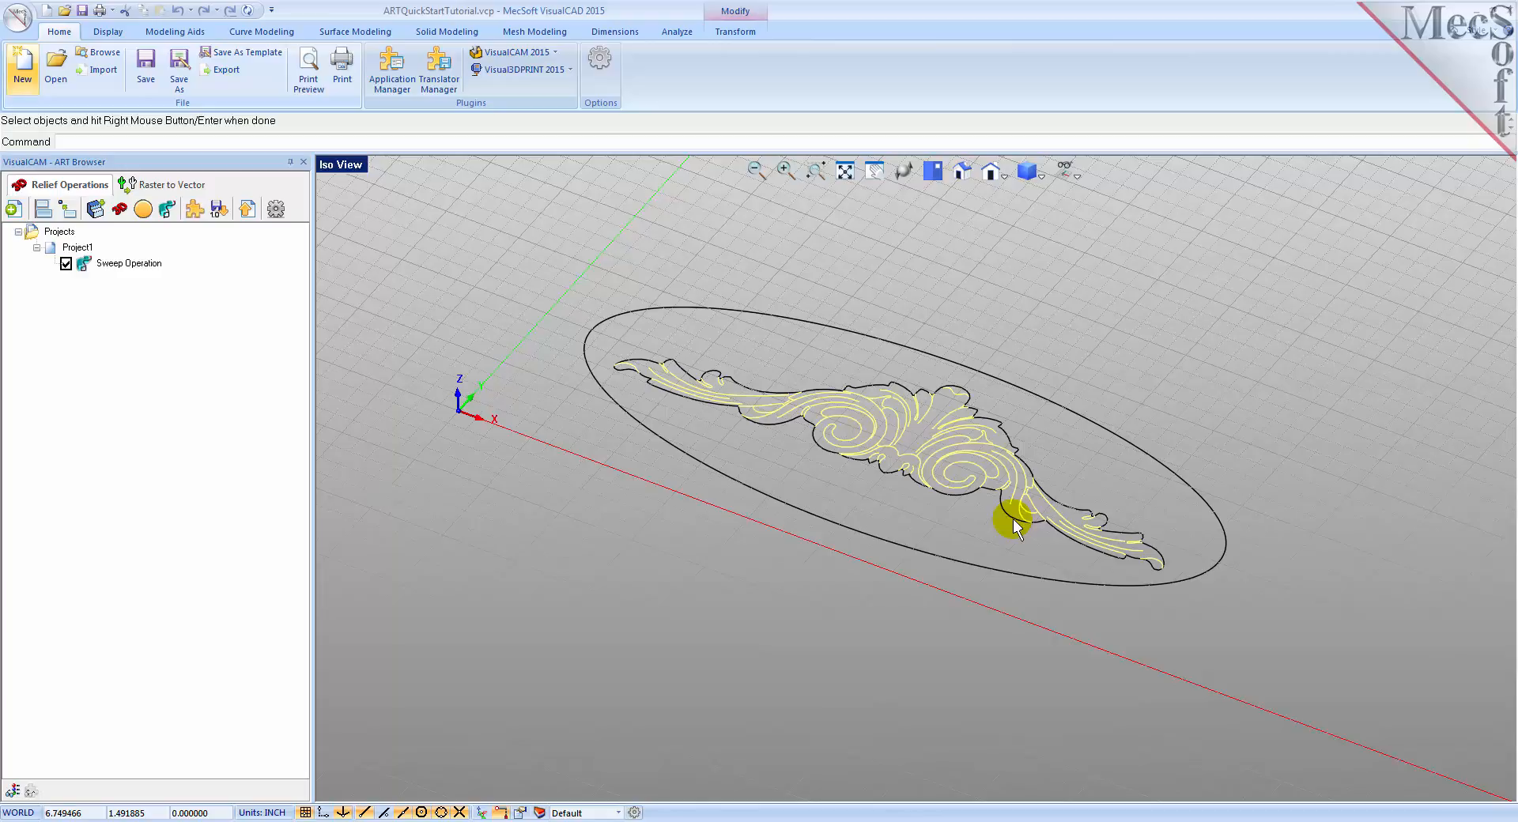
right_click(1013, 518)
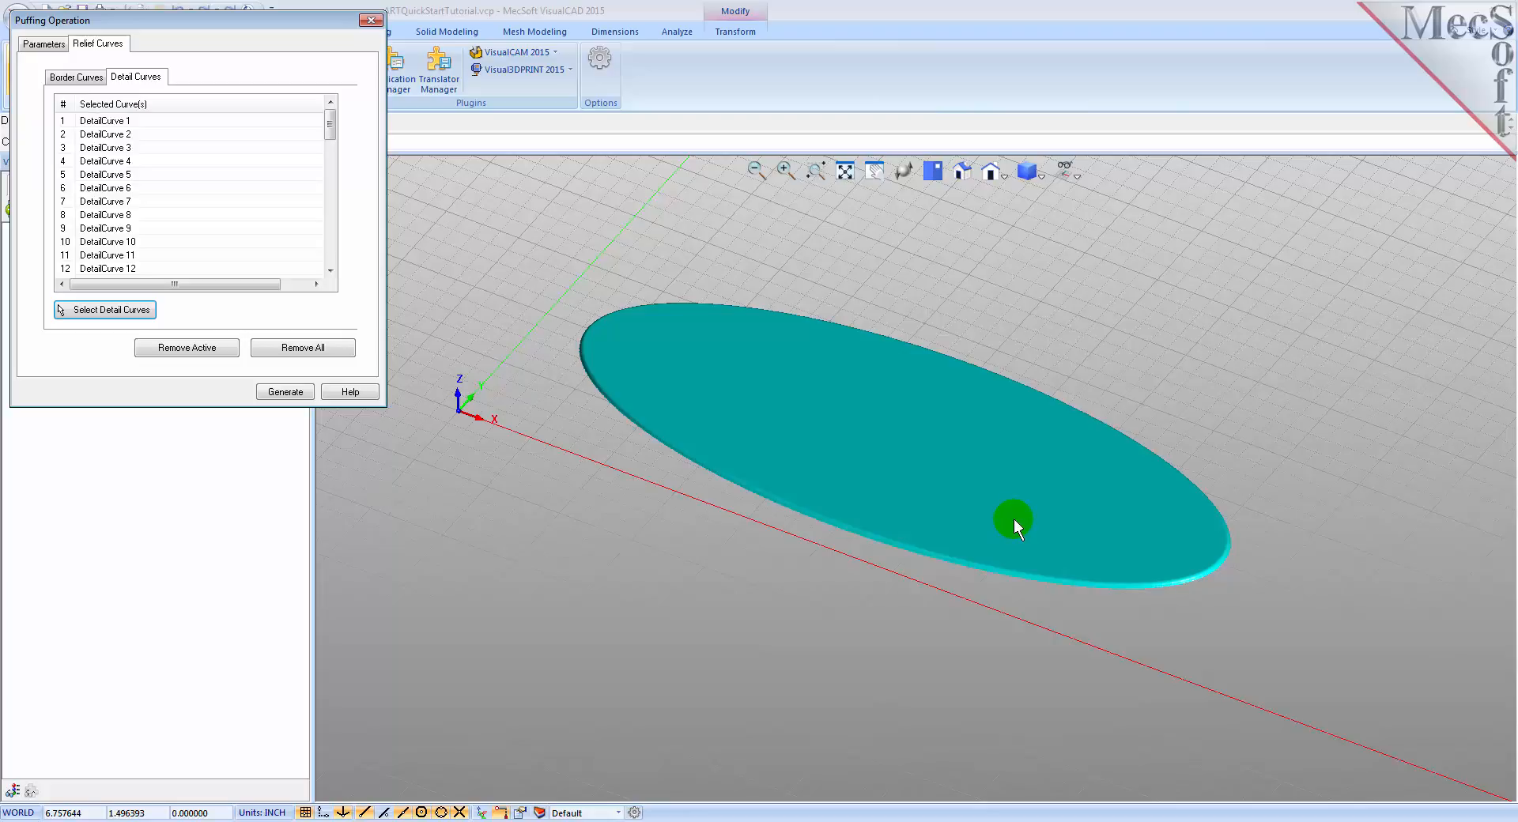
click(120, 136)
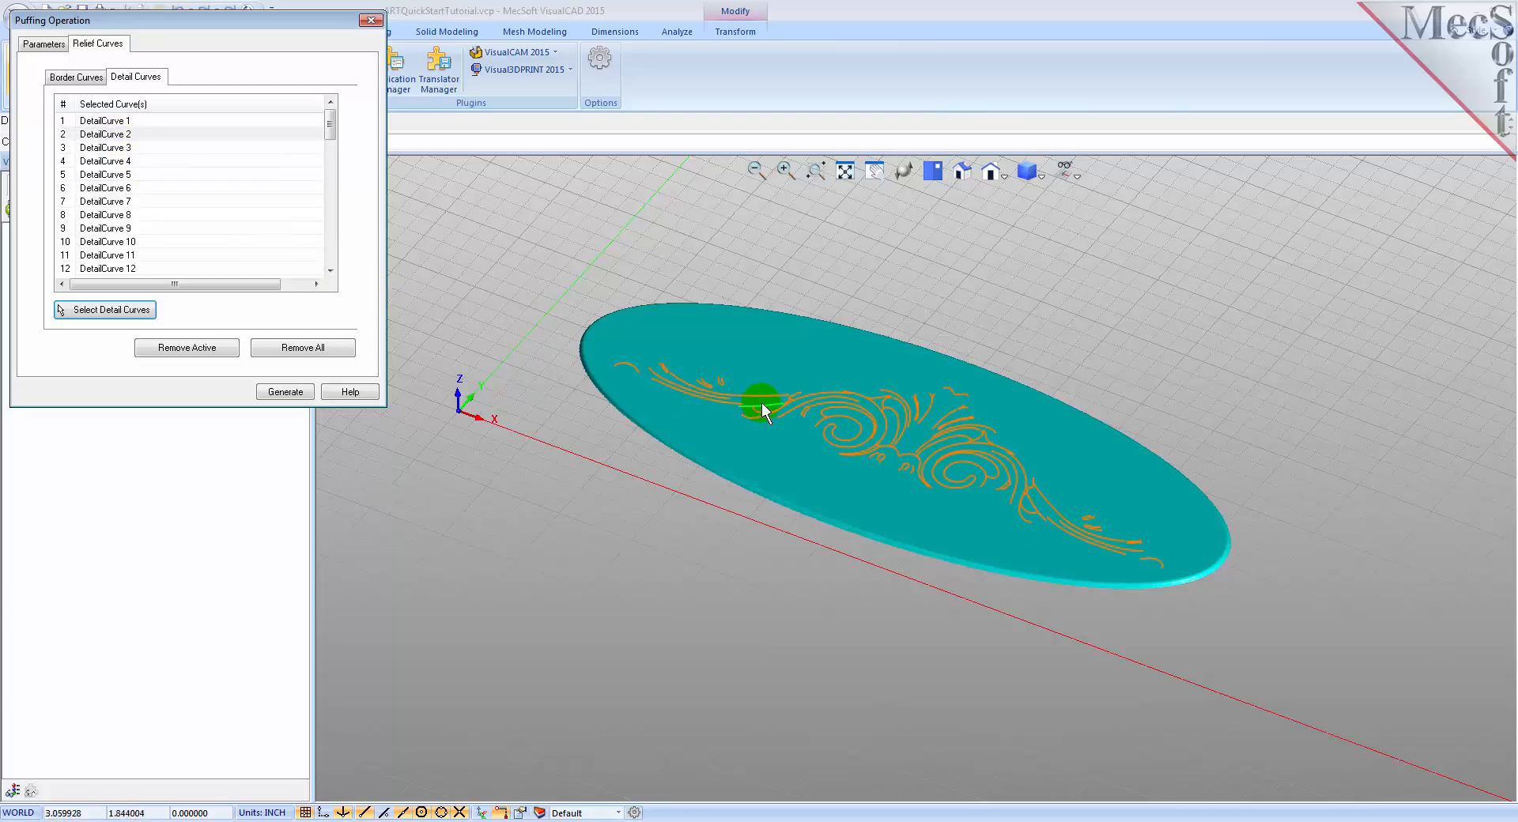
click(89, 149)
click(101, 174)
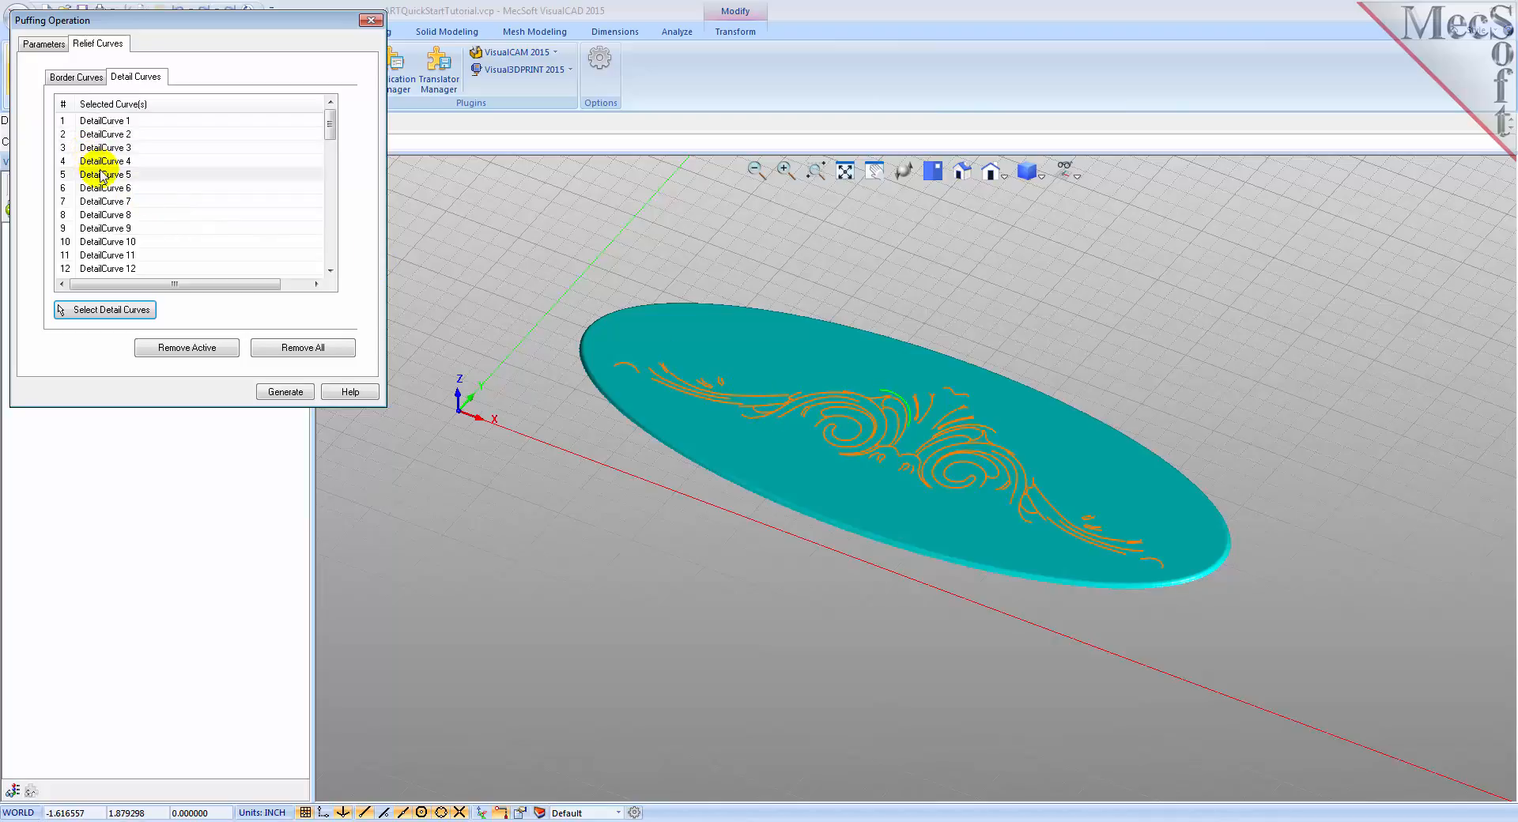
ctrl+click(117, 189)
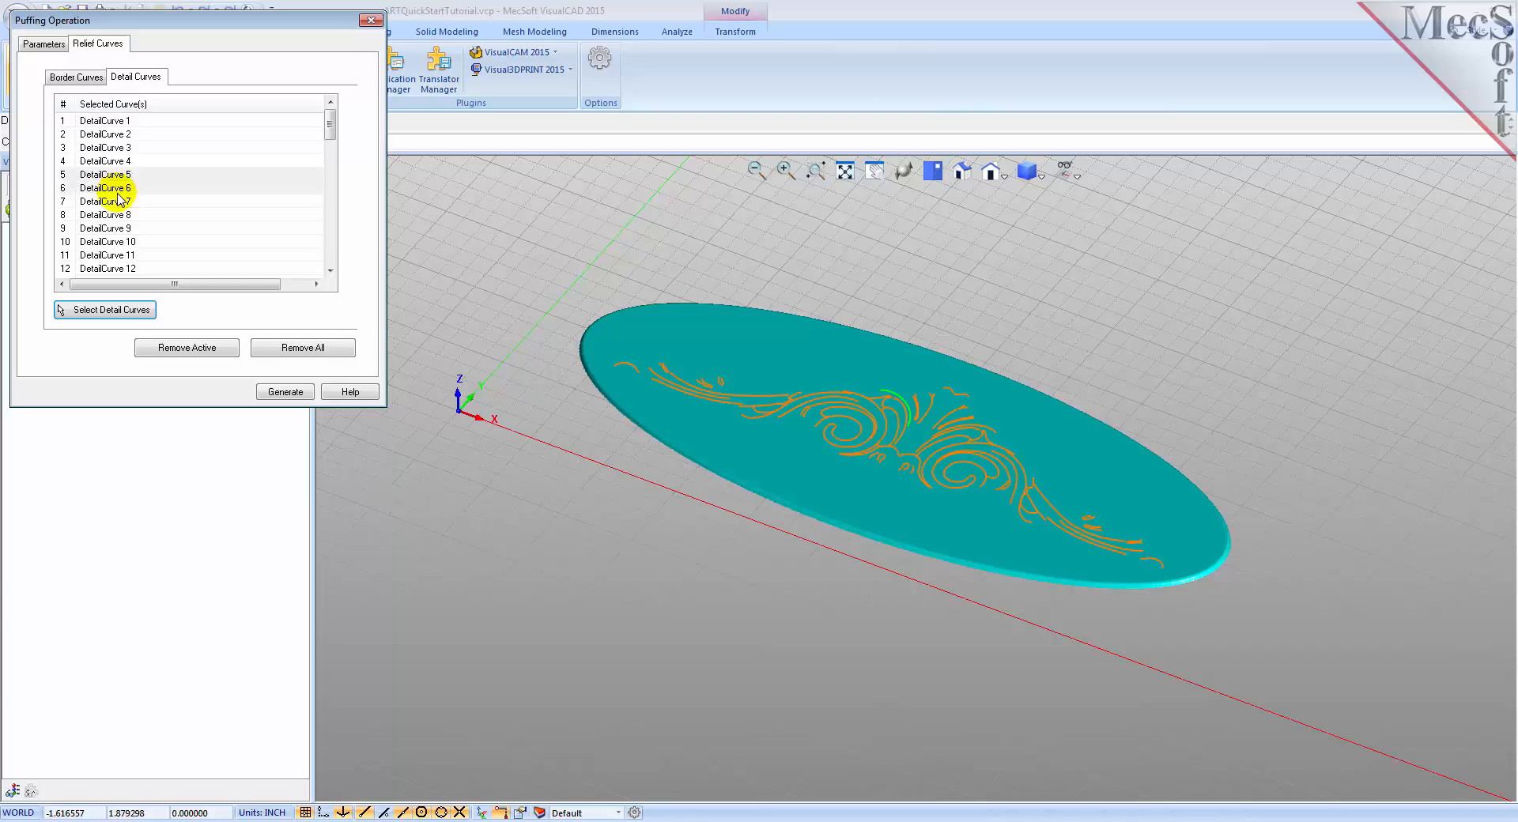
ctrl+click(120, 201)
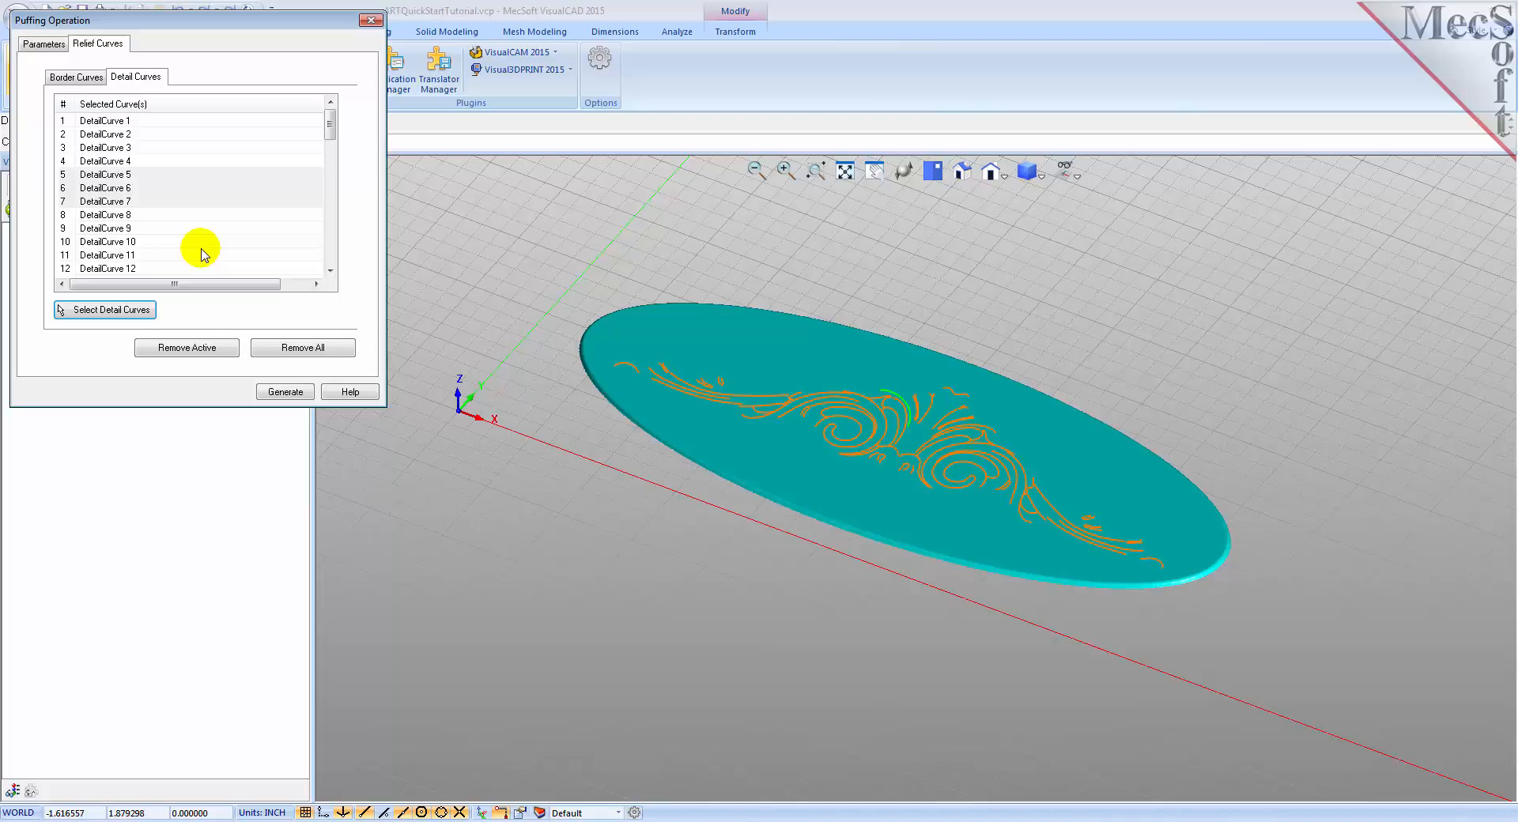
click(286, 392)
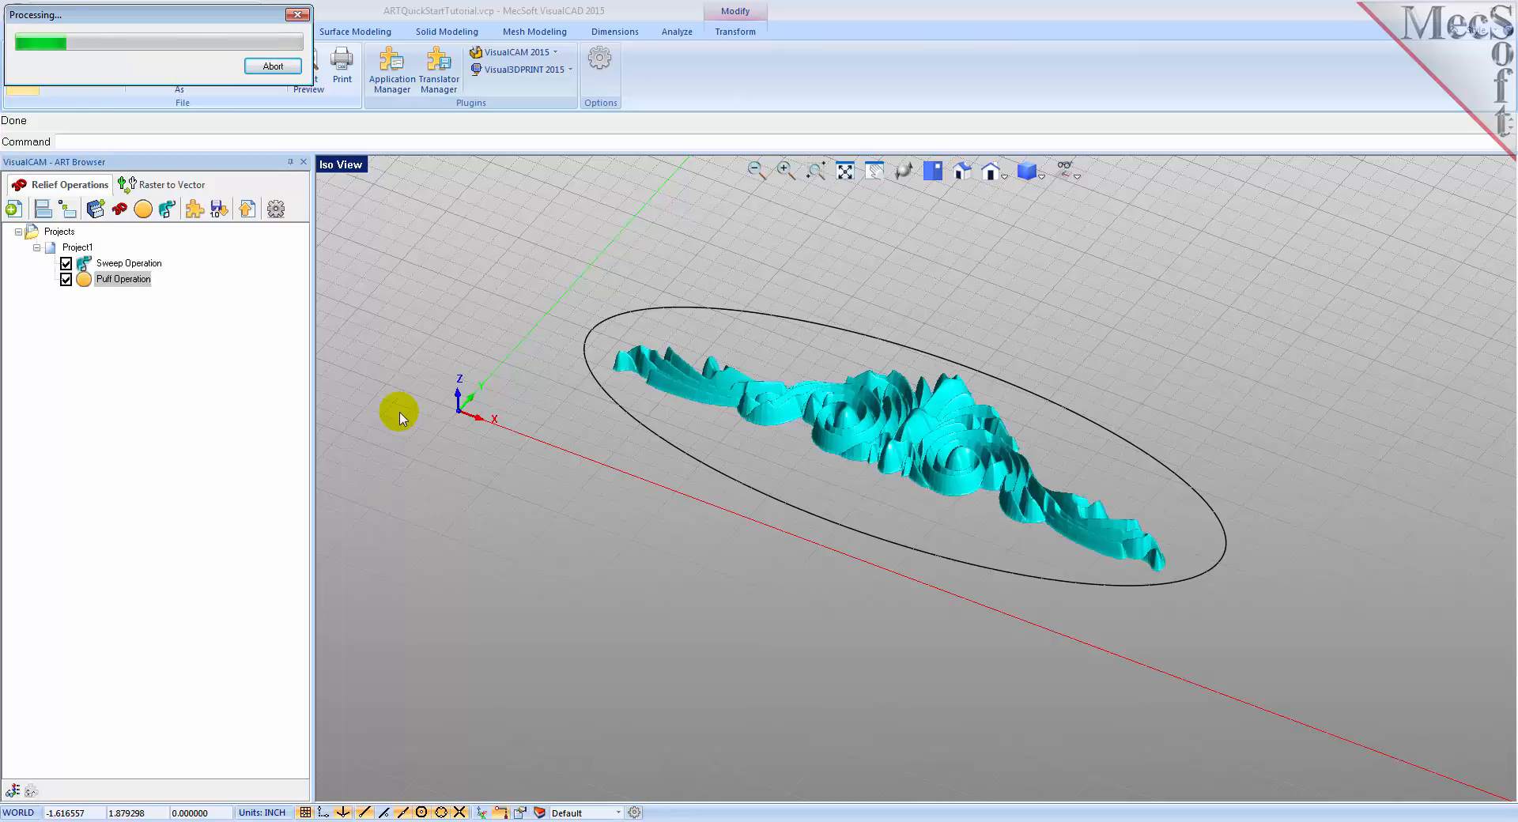
Start a 3D relief operation after the puff from Texture.jpg, with type Add and black/white inverted.
click(84, 279)
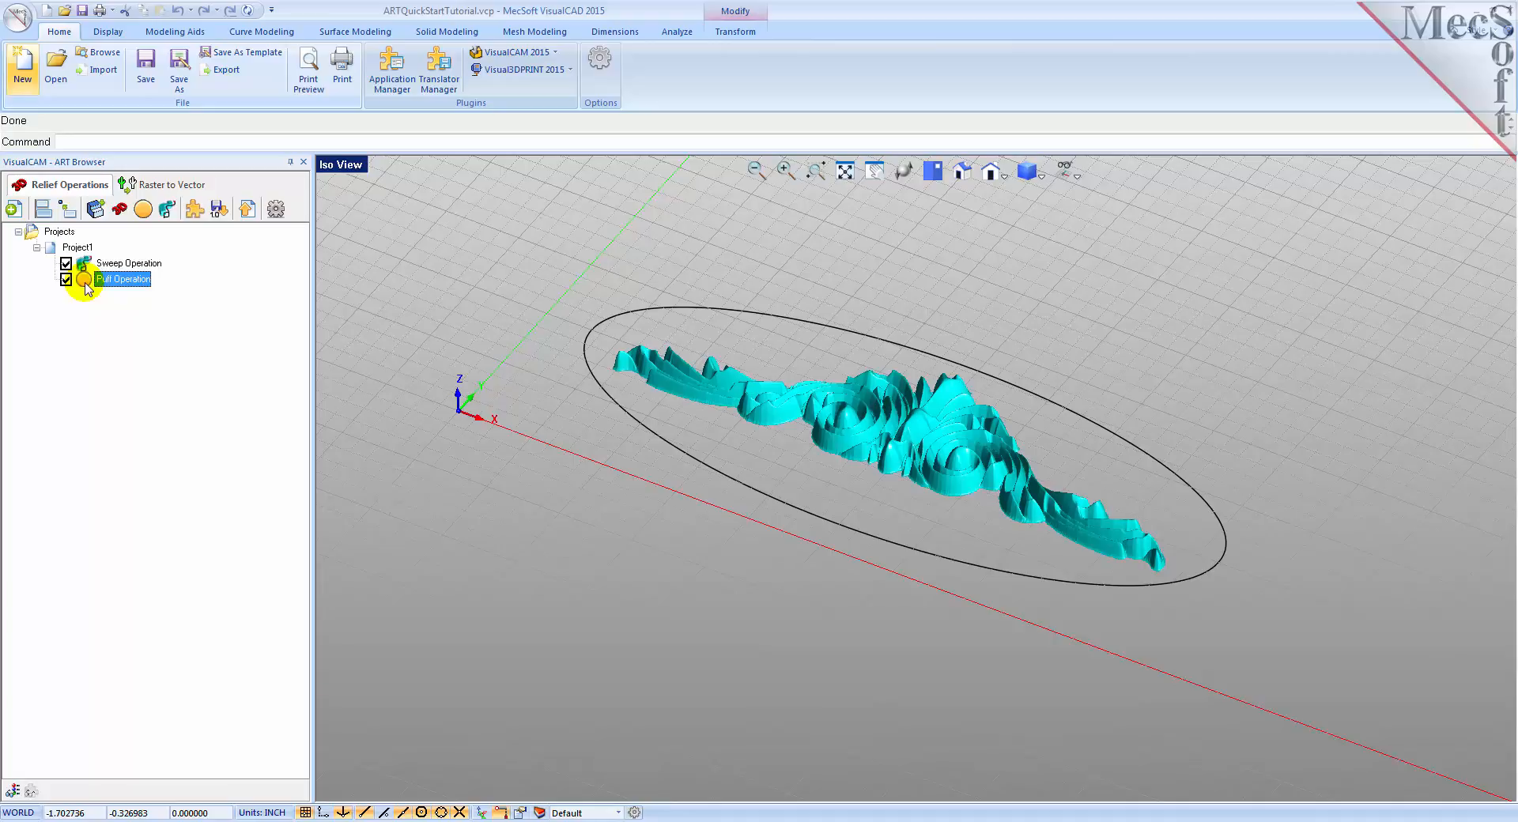
click(121, 220)
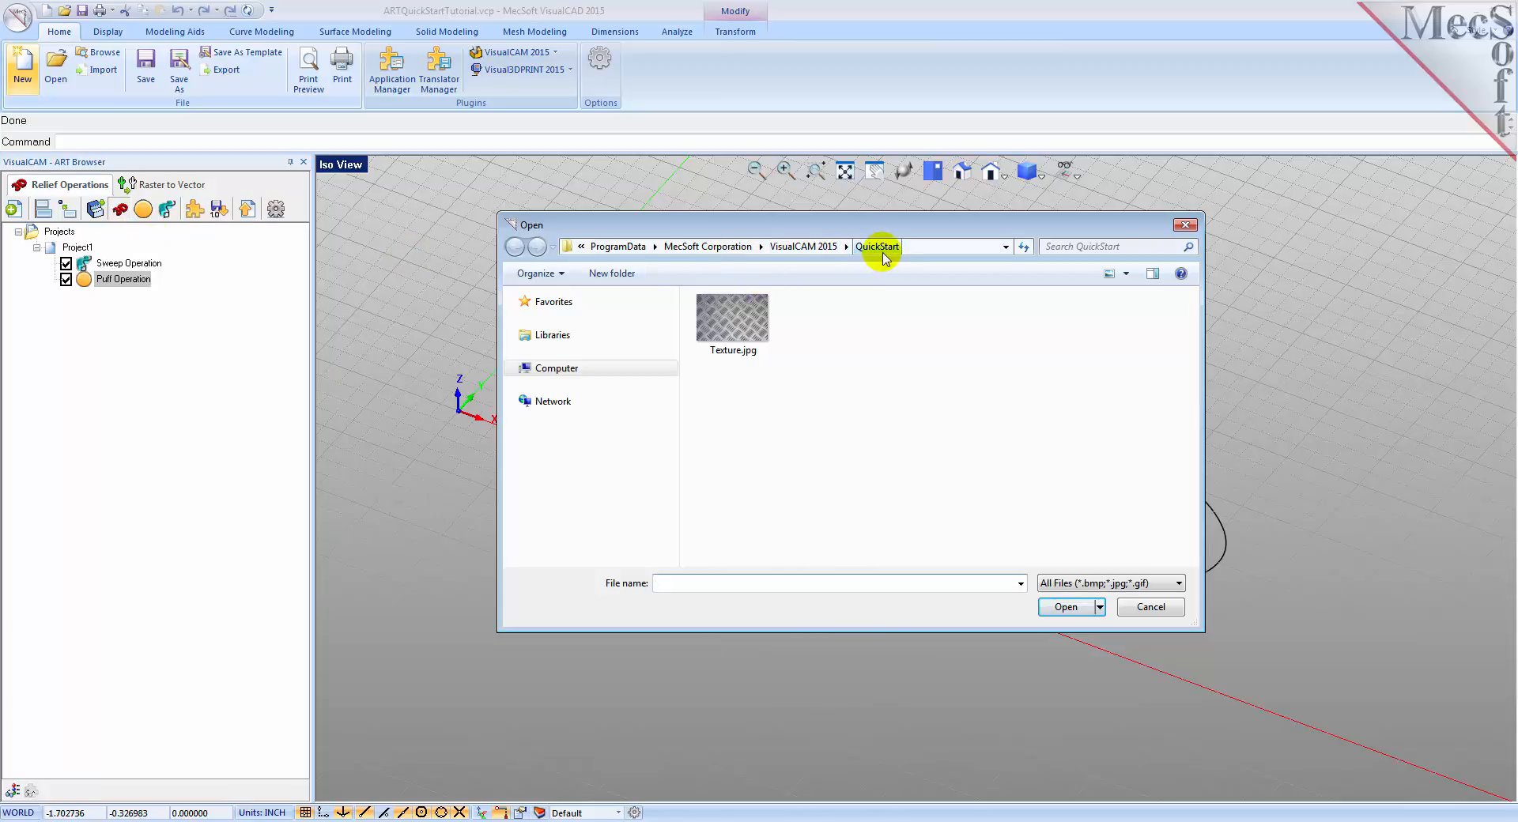
click(757, 328)
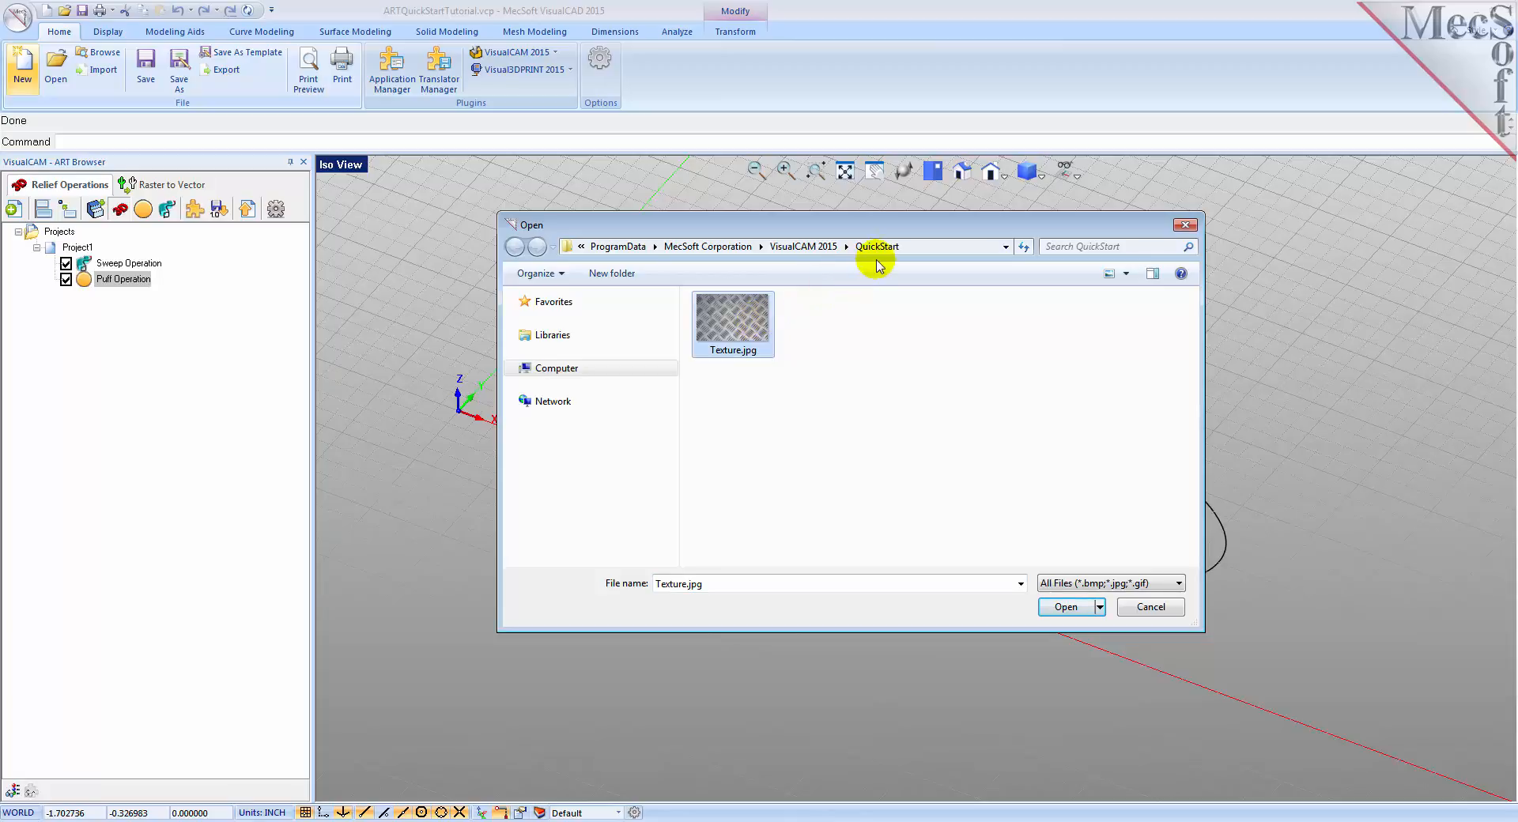
click(1055, 609)
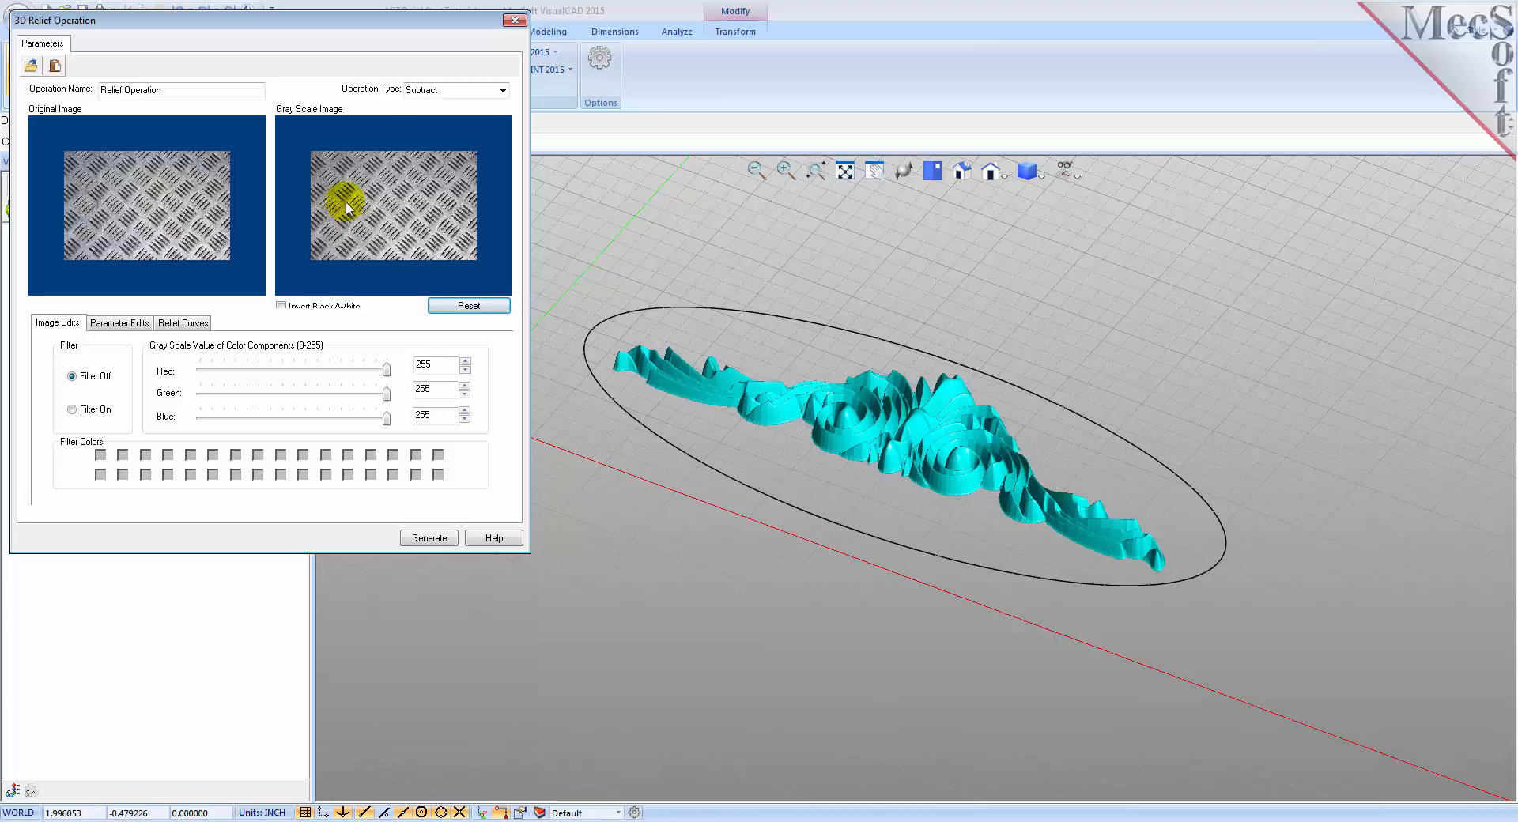
click(503, 91)
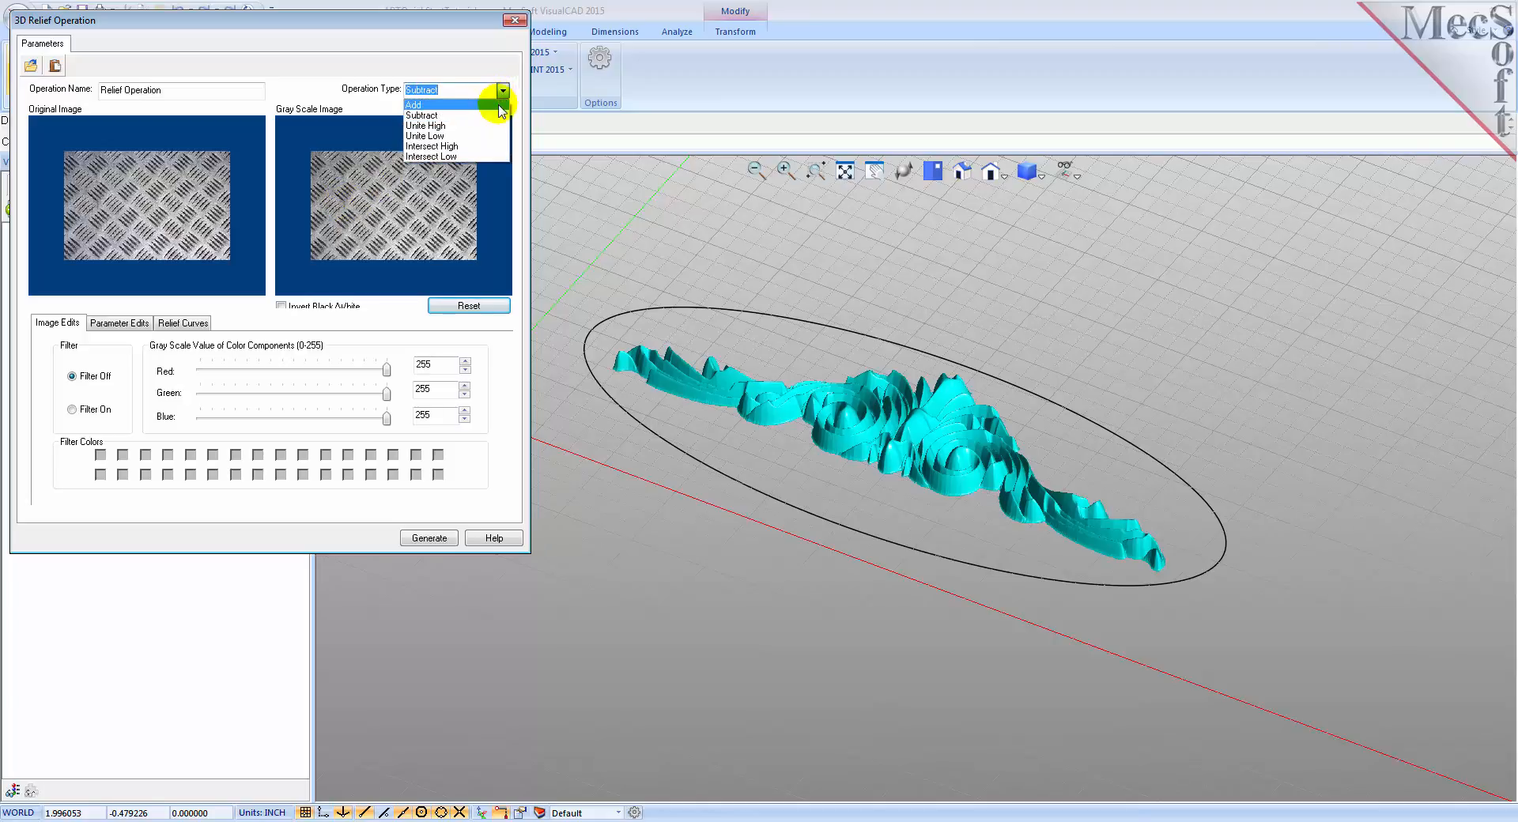
click(499, 105)
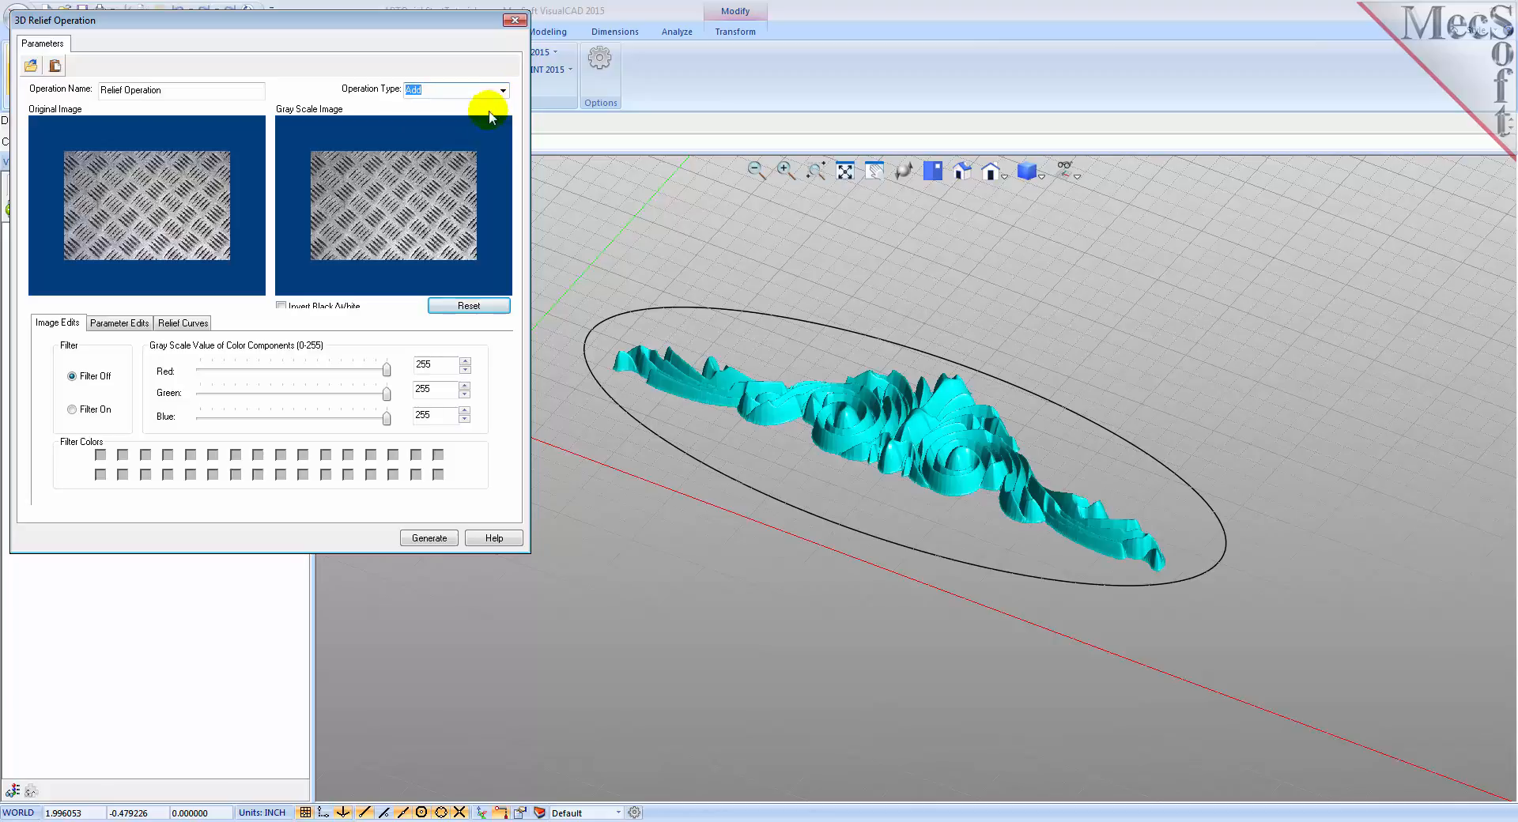
click(283, 306)
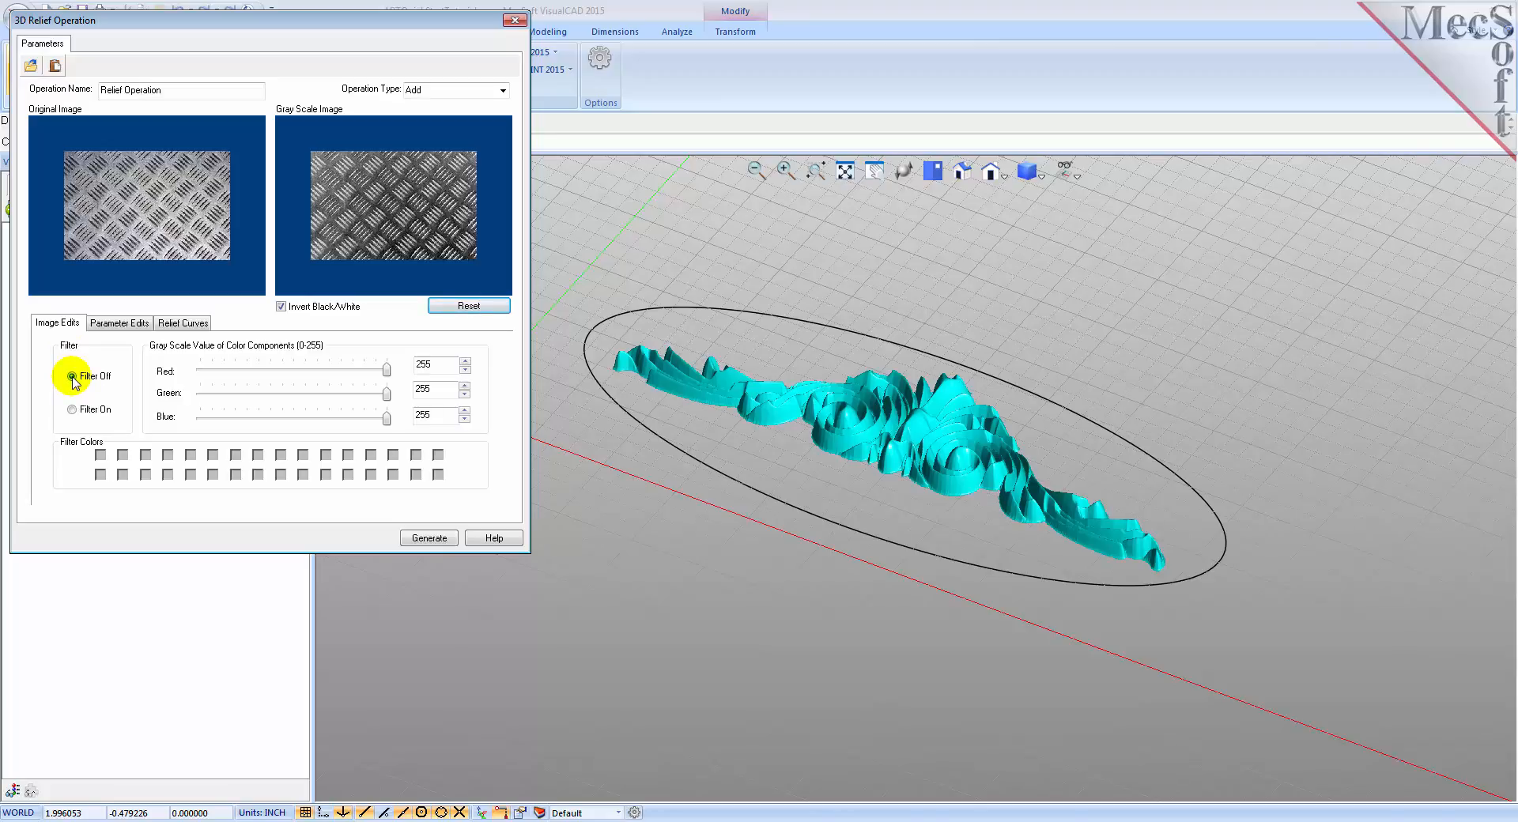
Size the texture relief independently of the image to 10 wide by 4 high, picking its rectangle from the origin to 10, 4.
click(129, 326)
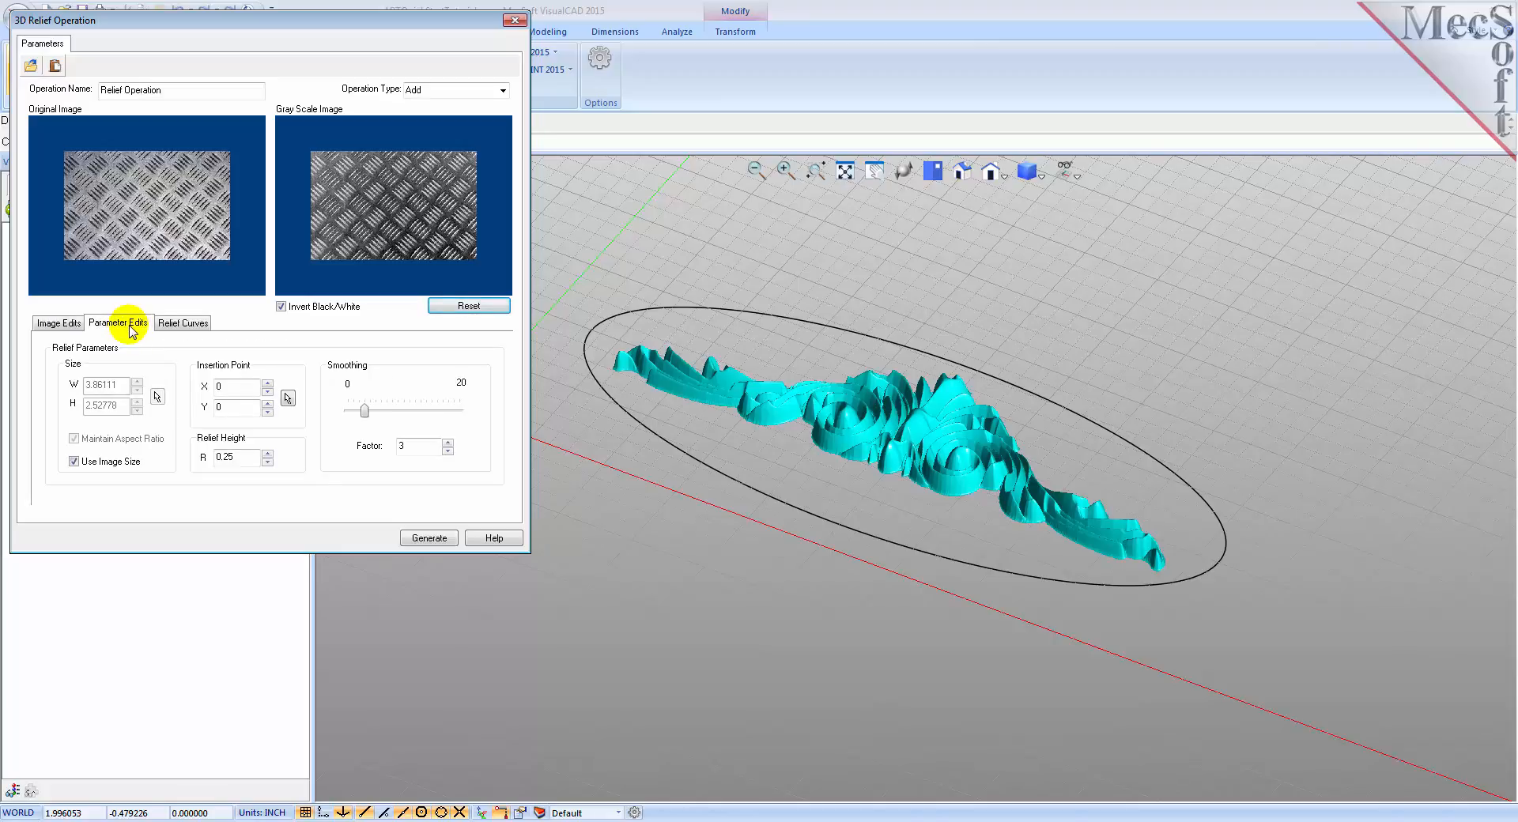
click(73, 461)
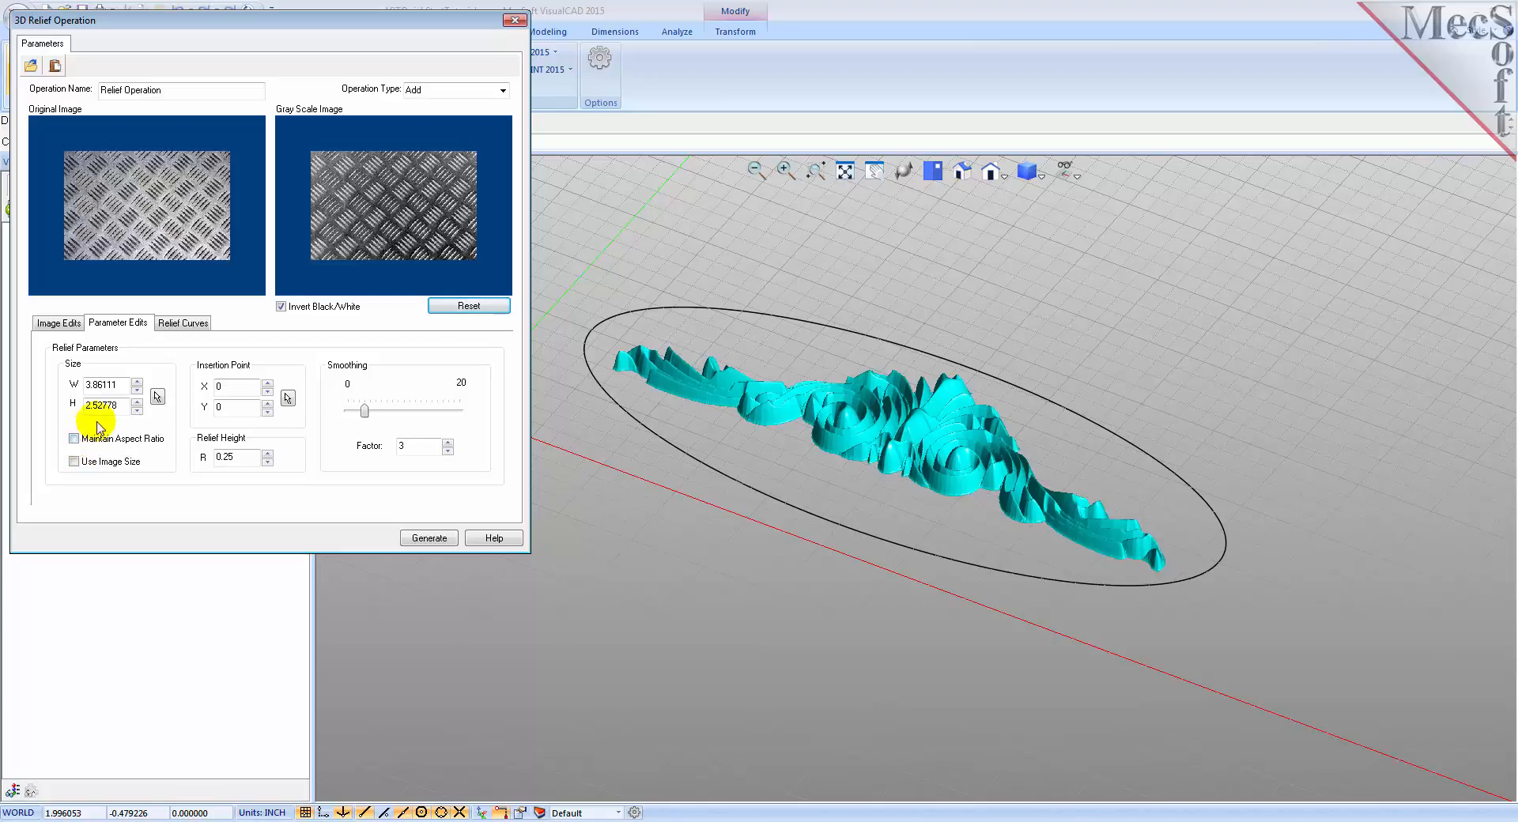
drag(124, 385, 75, 412)
text(10)
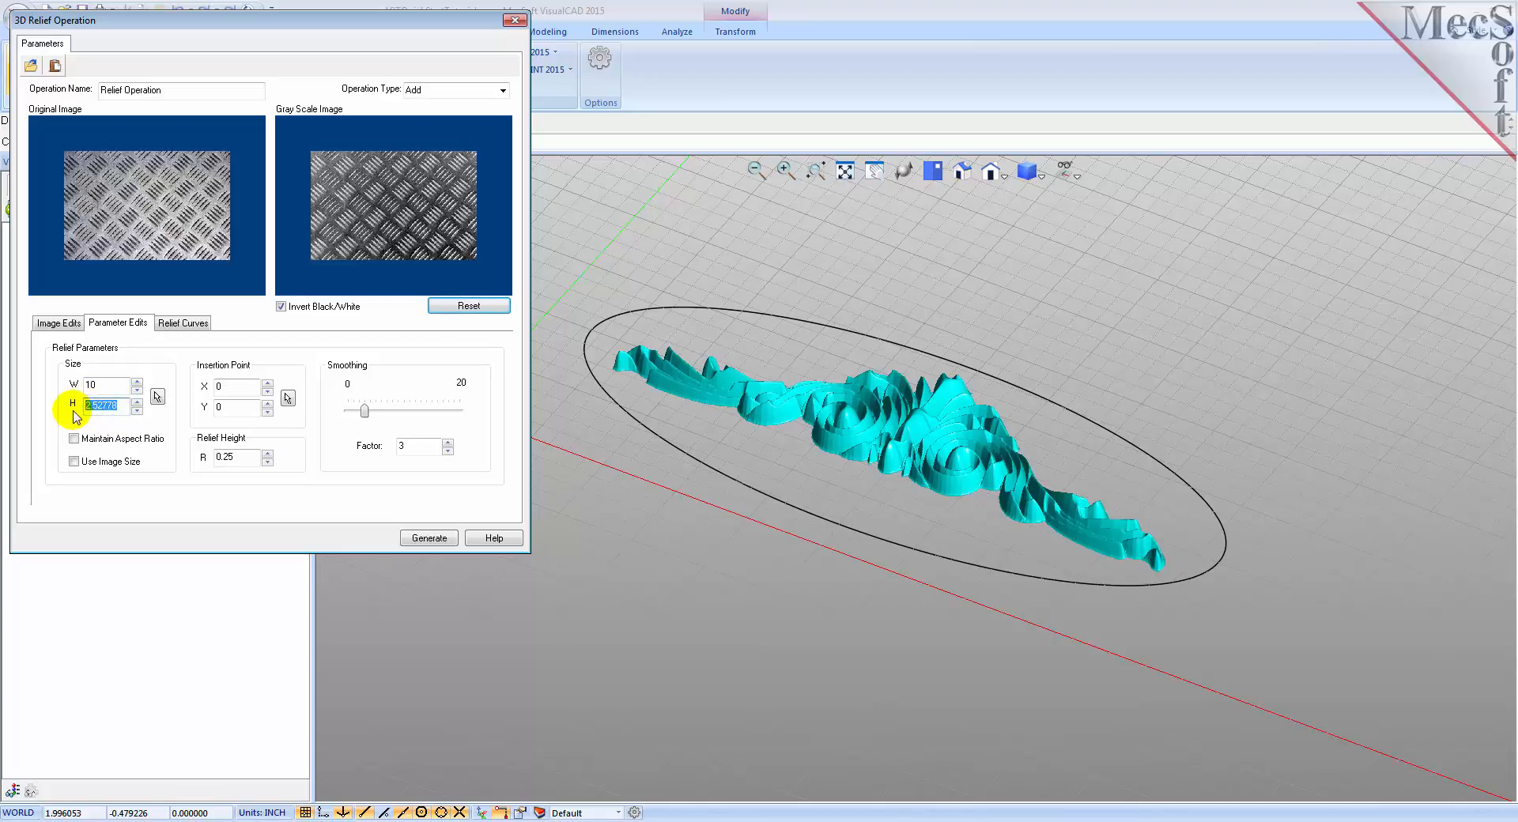
text(4)
click(158, 398)
click(457, 412)
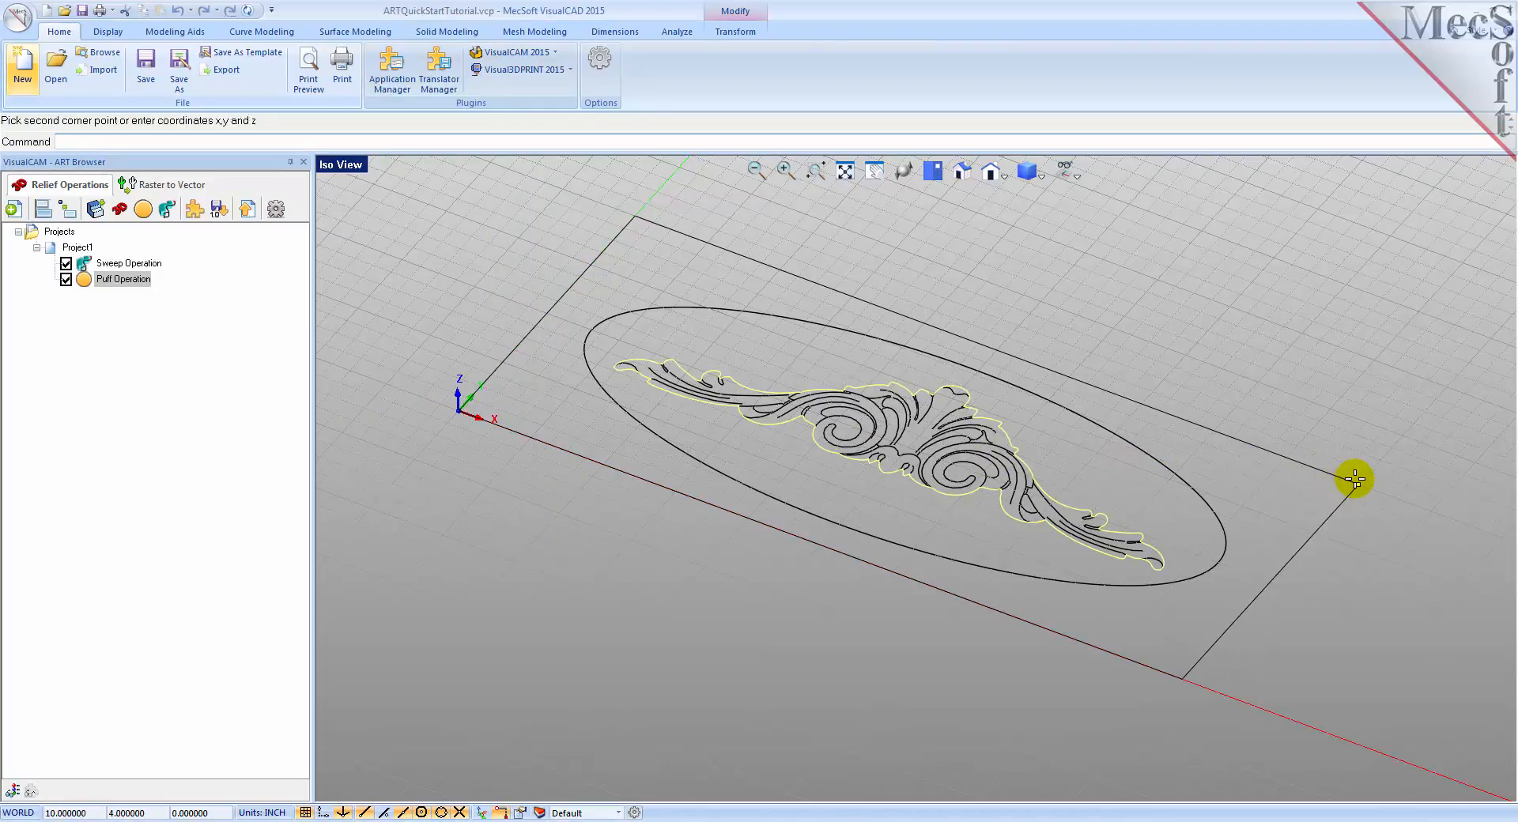
click(1354, 478)
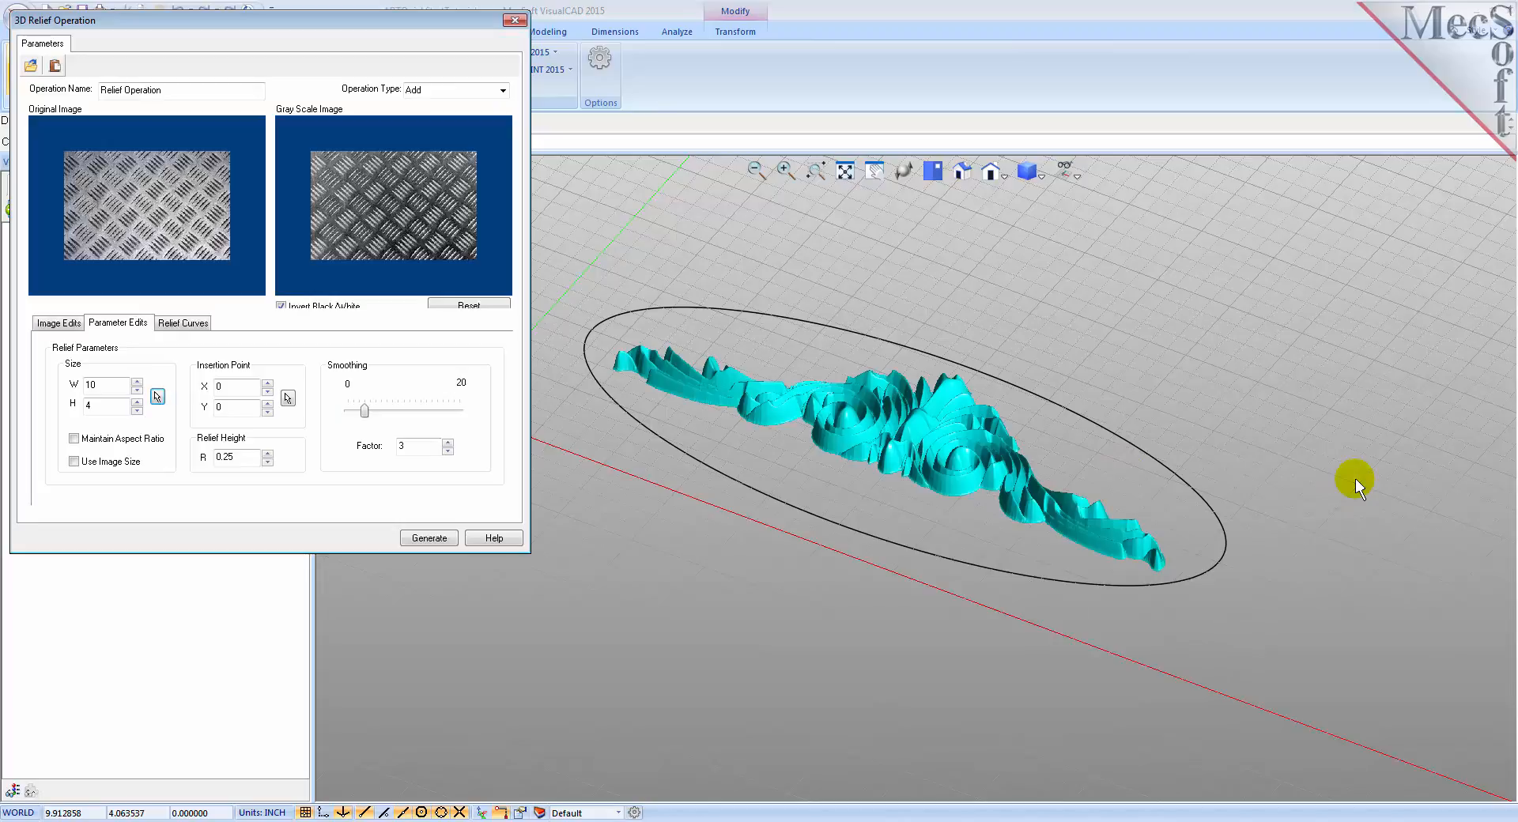
Set the texture's relief height to 0.025 and its smoothing factor to 12.
double_click(225, 458)
text(0.025)
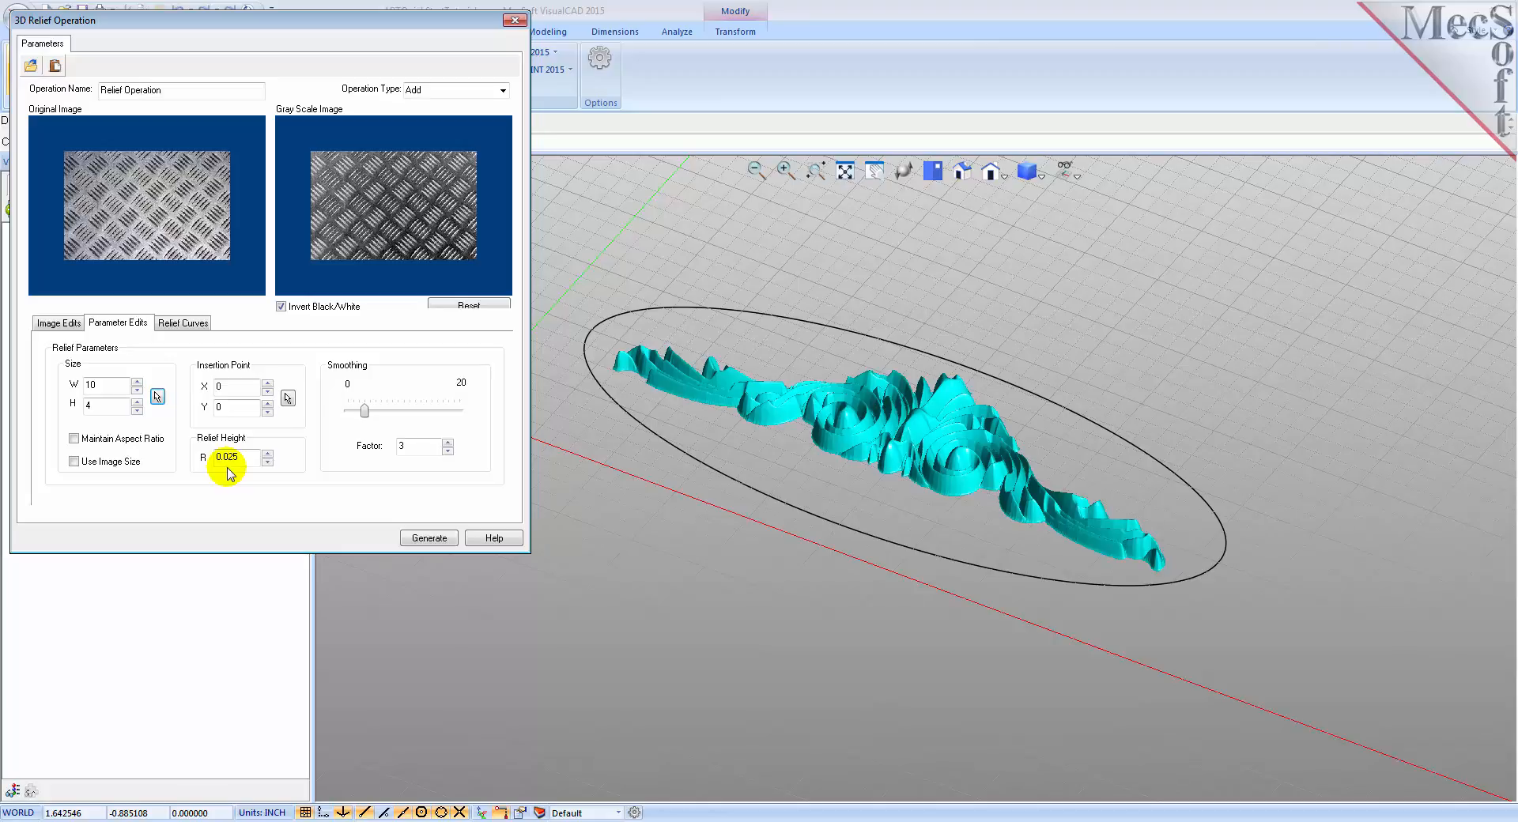
double_click(402, 446)
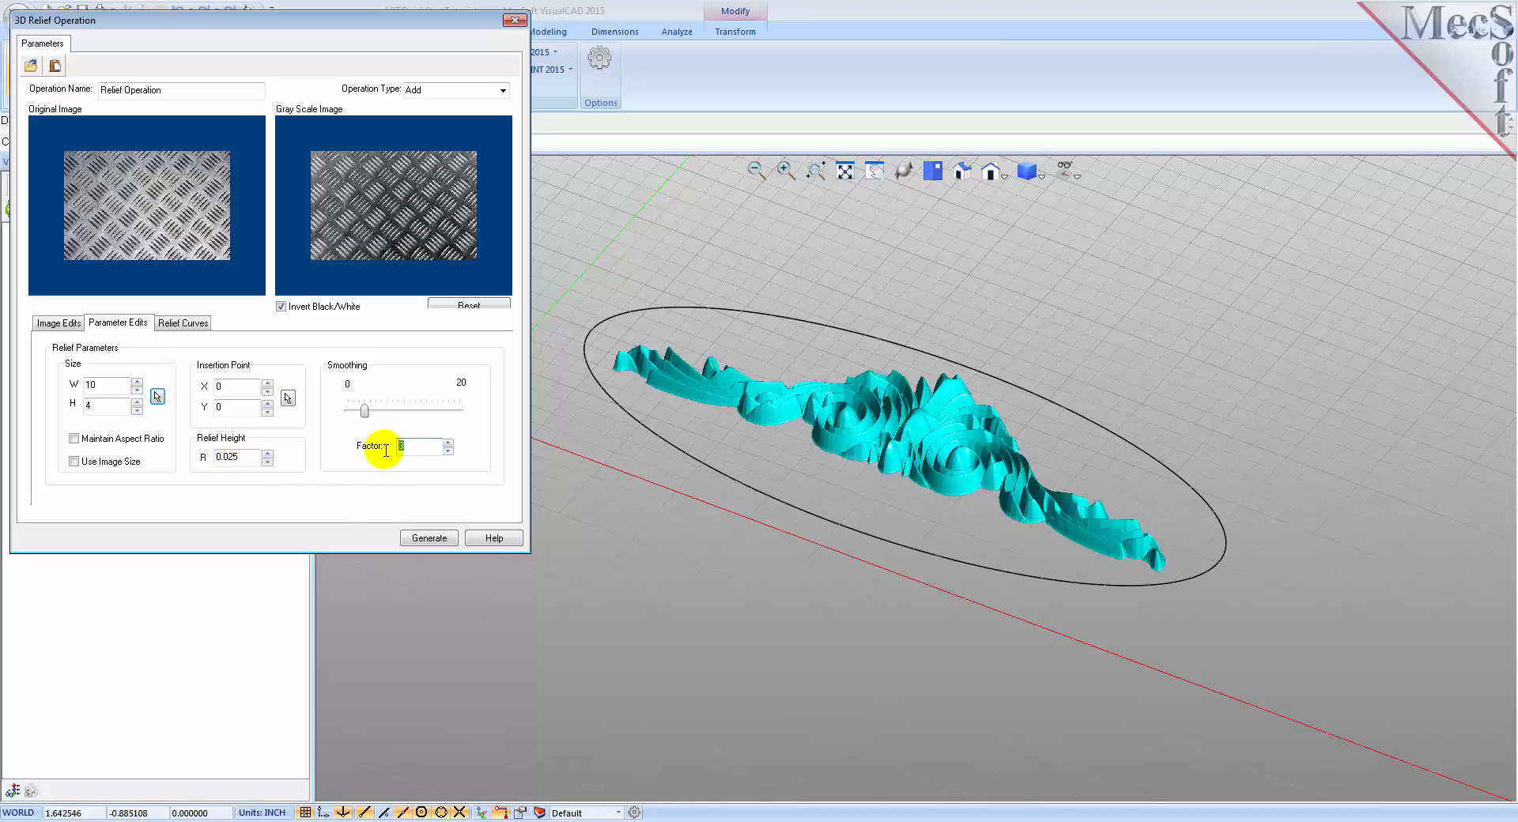
text(12)
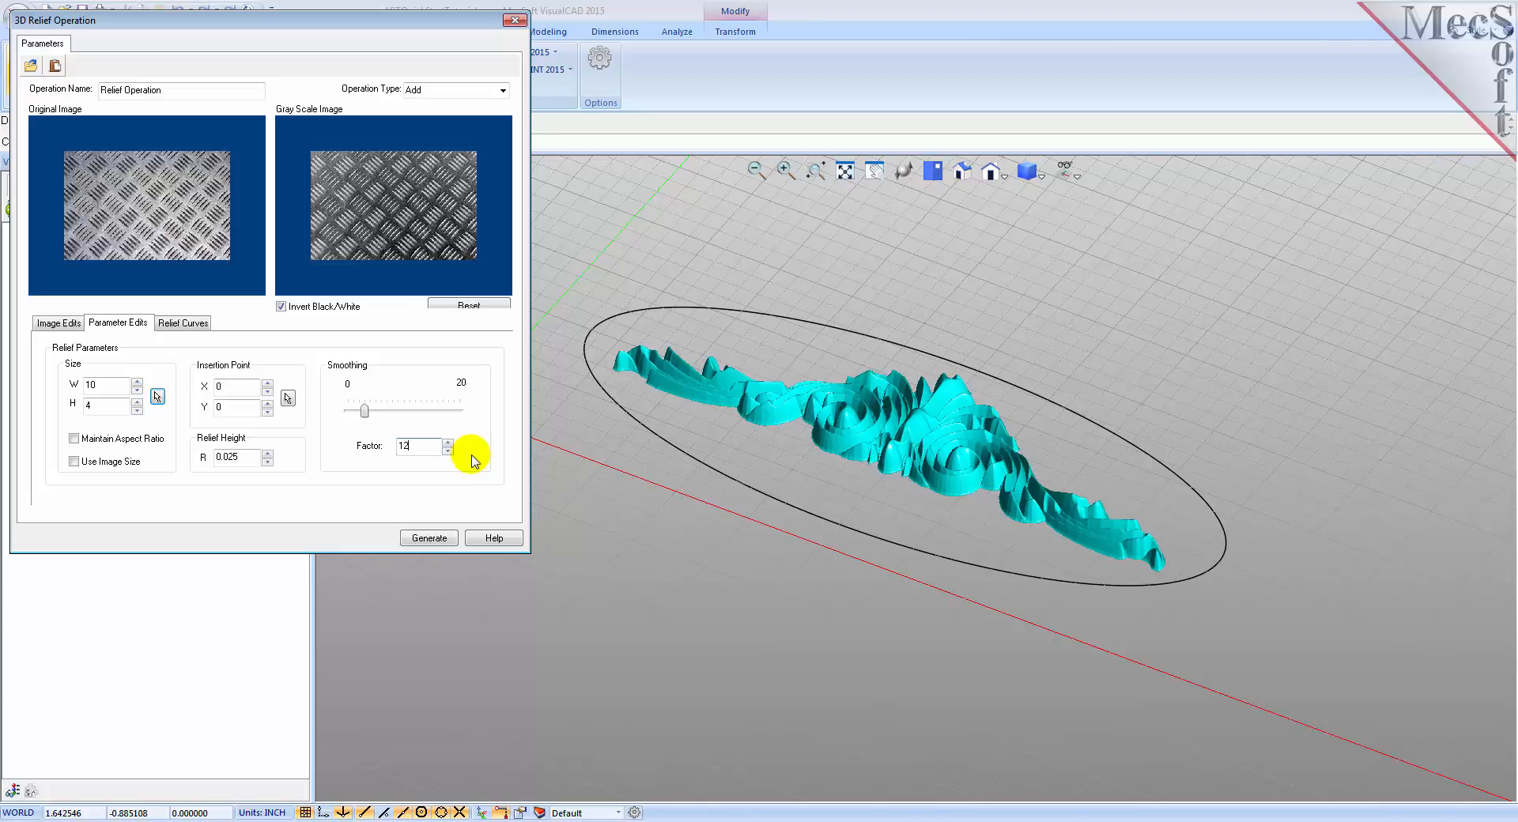
Replace the texture relief's border curve with the large outer oval and generate the relief.
click(171, 328)
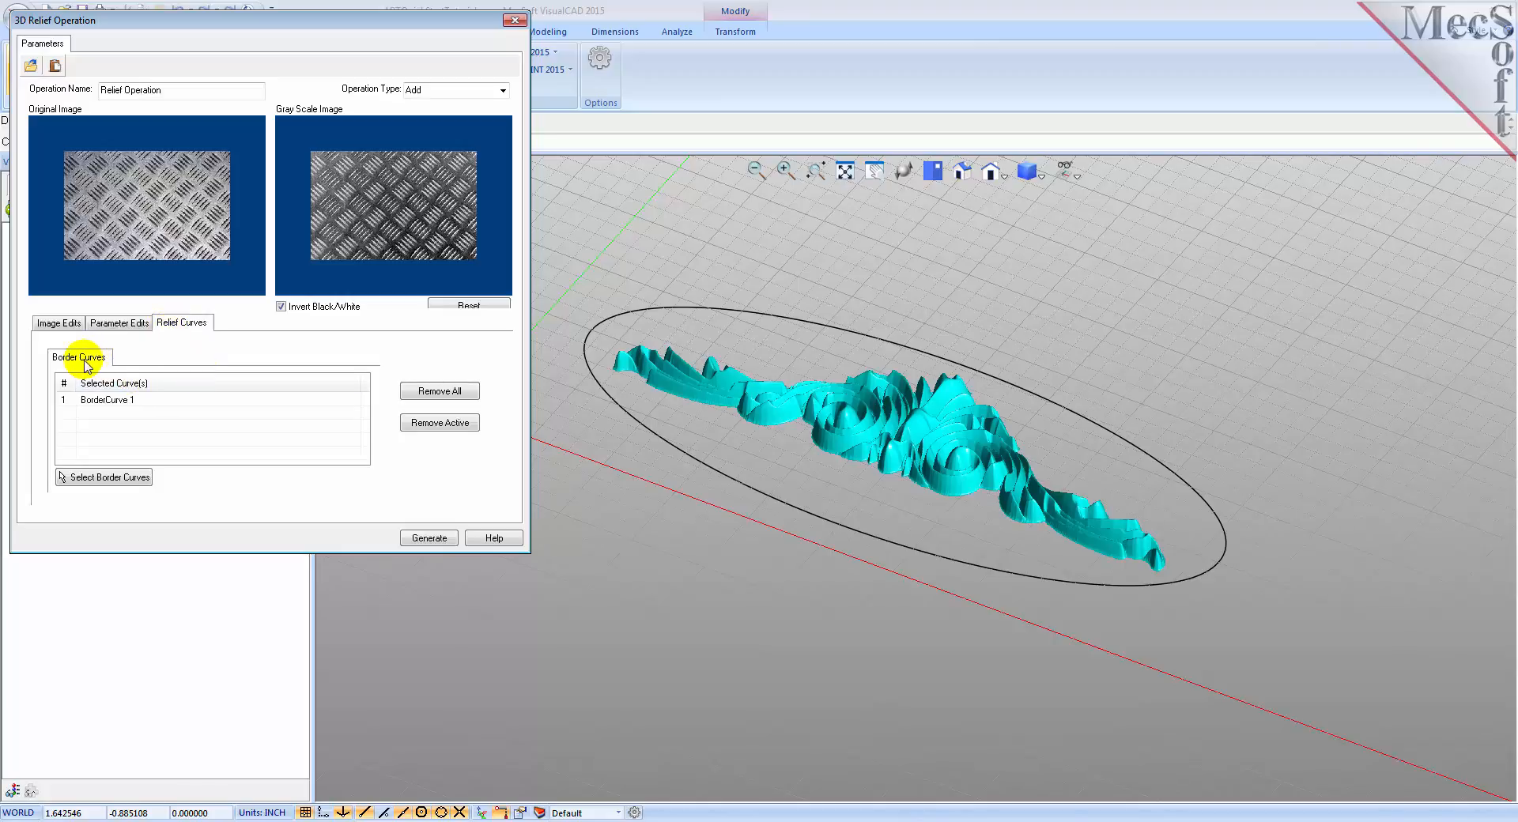
click(108, 401)
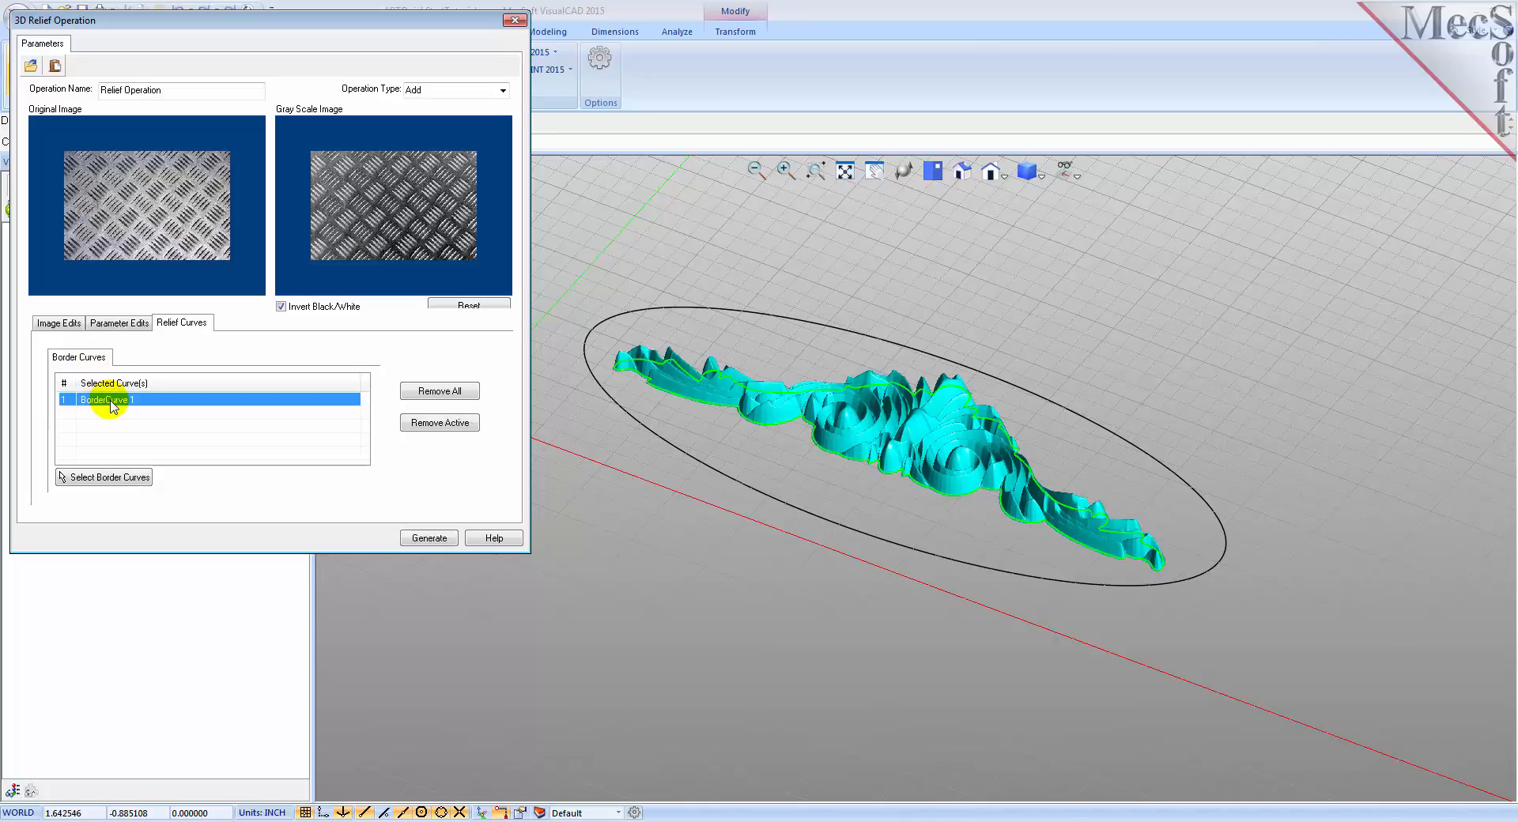
click(436, 425)
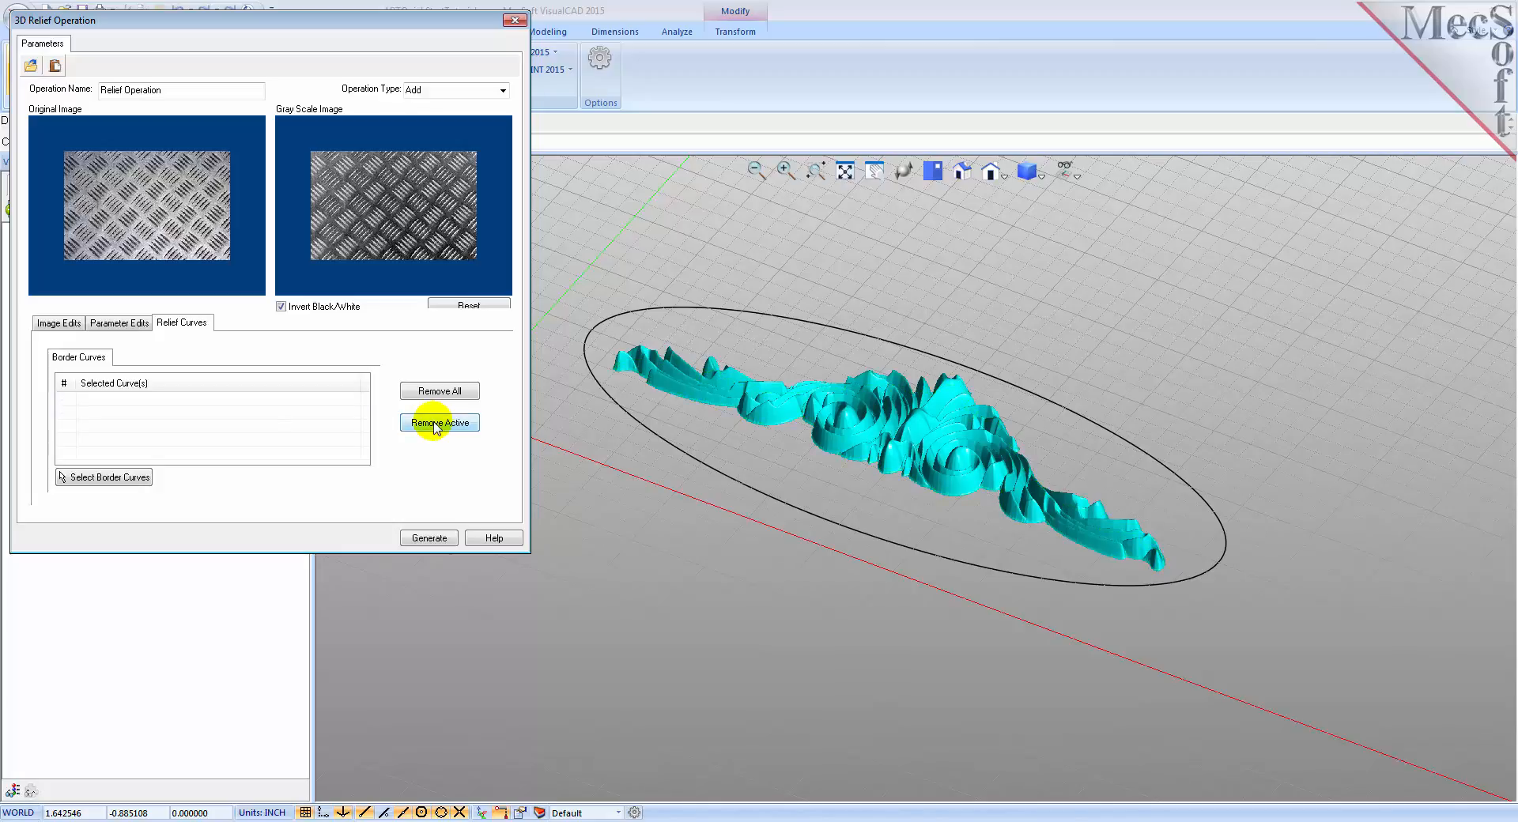
click(117, 477)
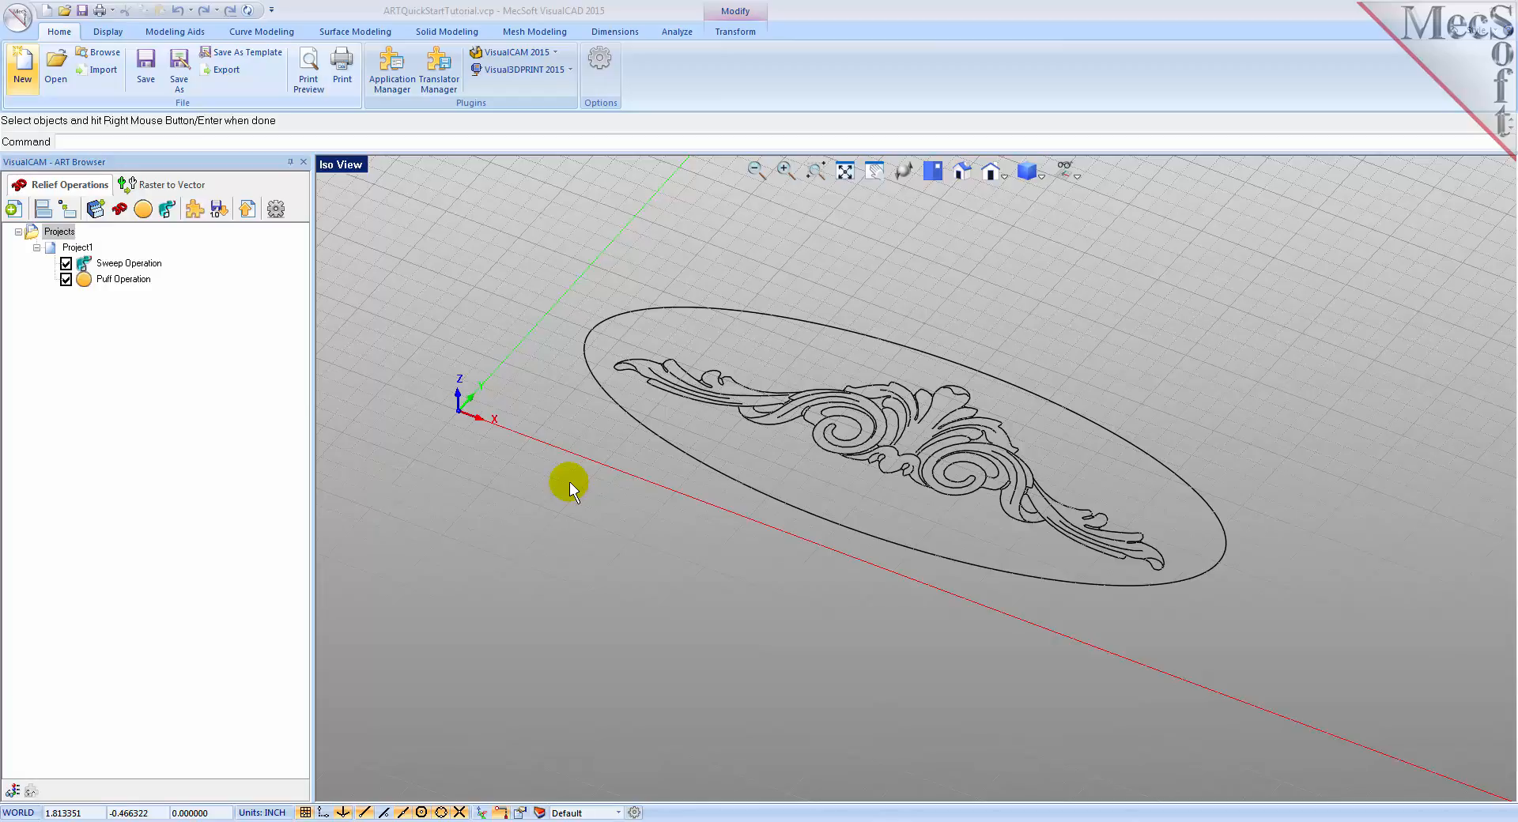
click(666, 439)
right_click(667, 439)
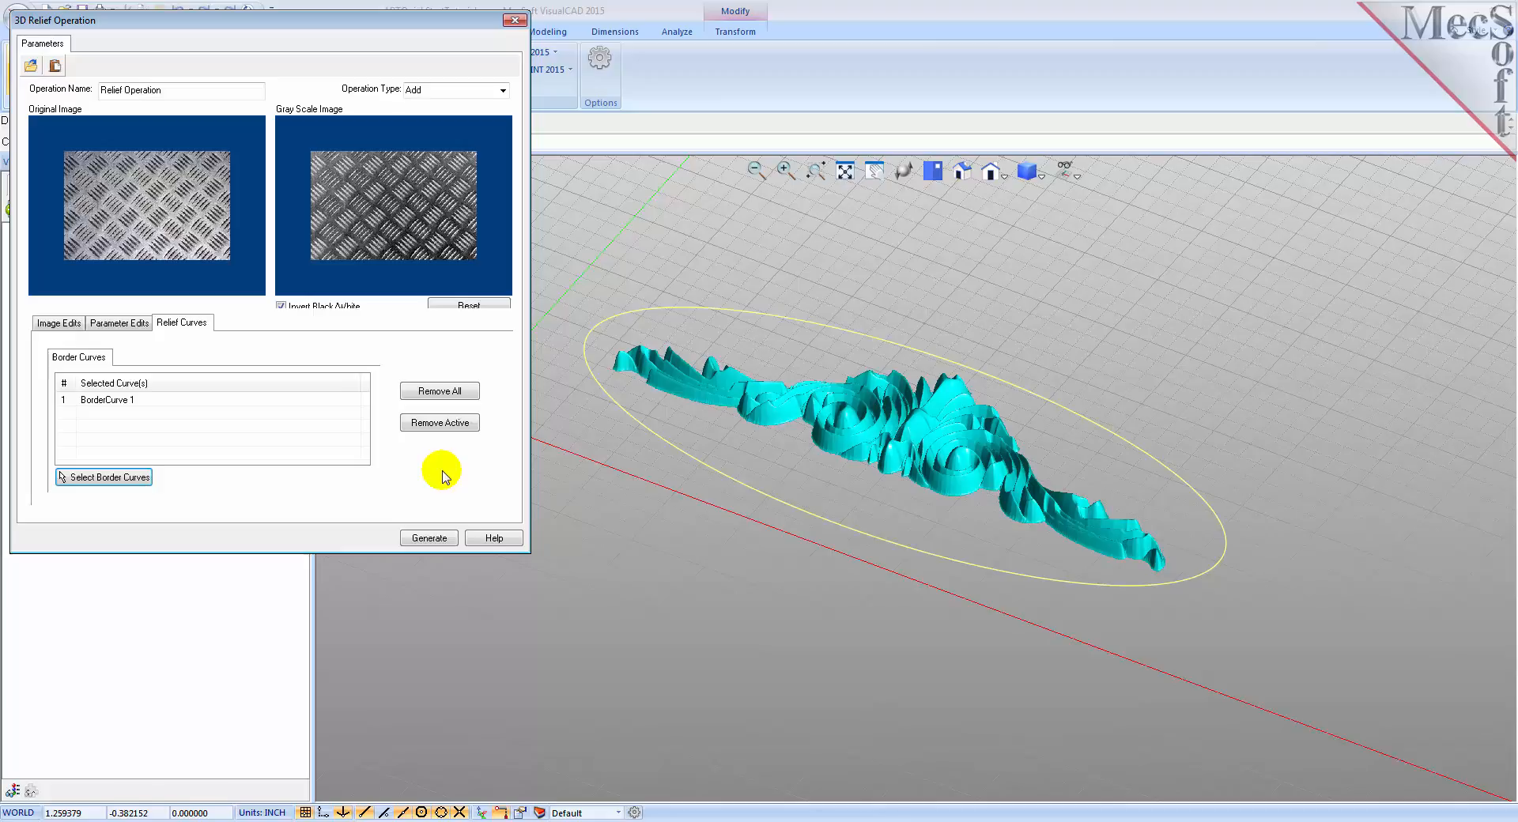
click(429, 538)
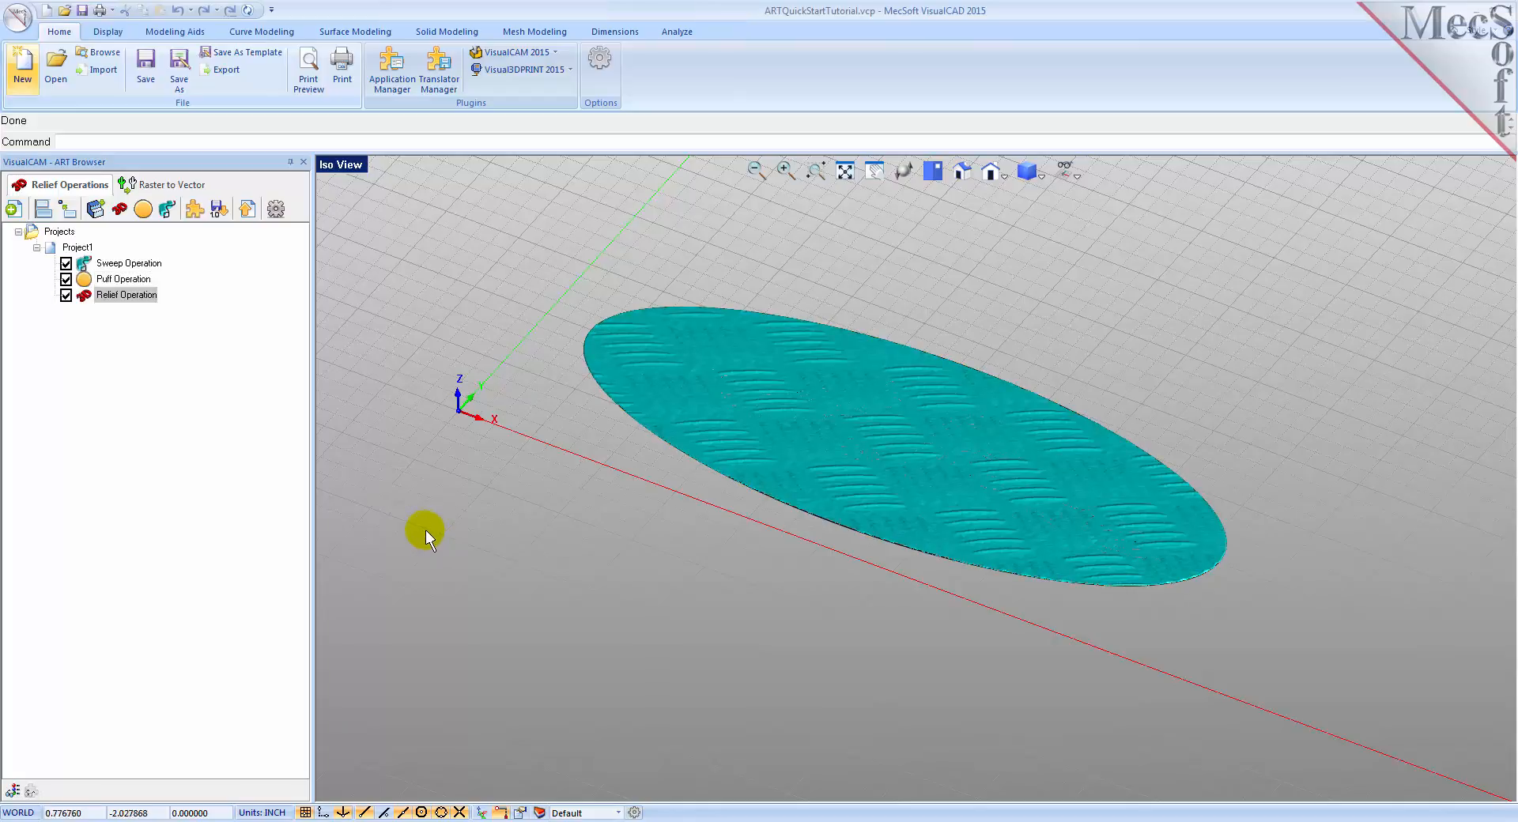
Examine the relief, puff and sweep operations one by one, and inspect the combined relief of Project1.
click(84, 300)
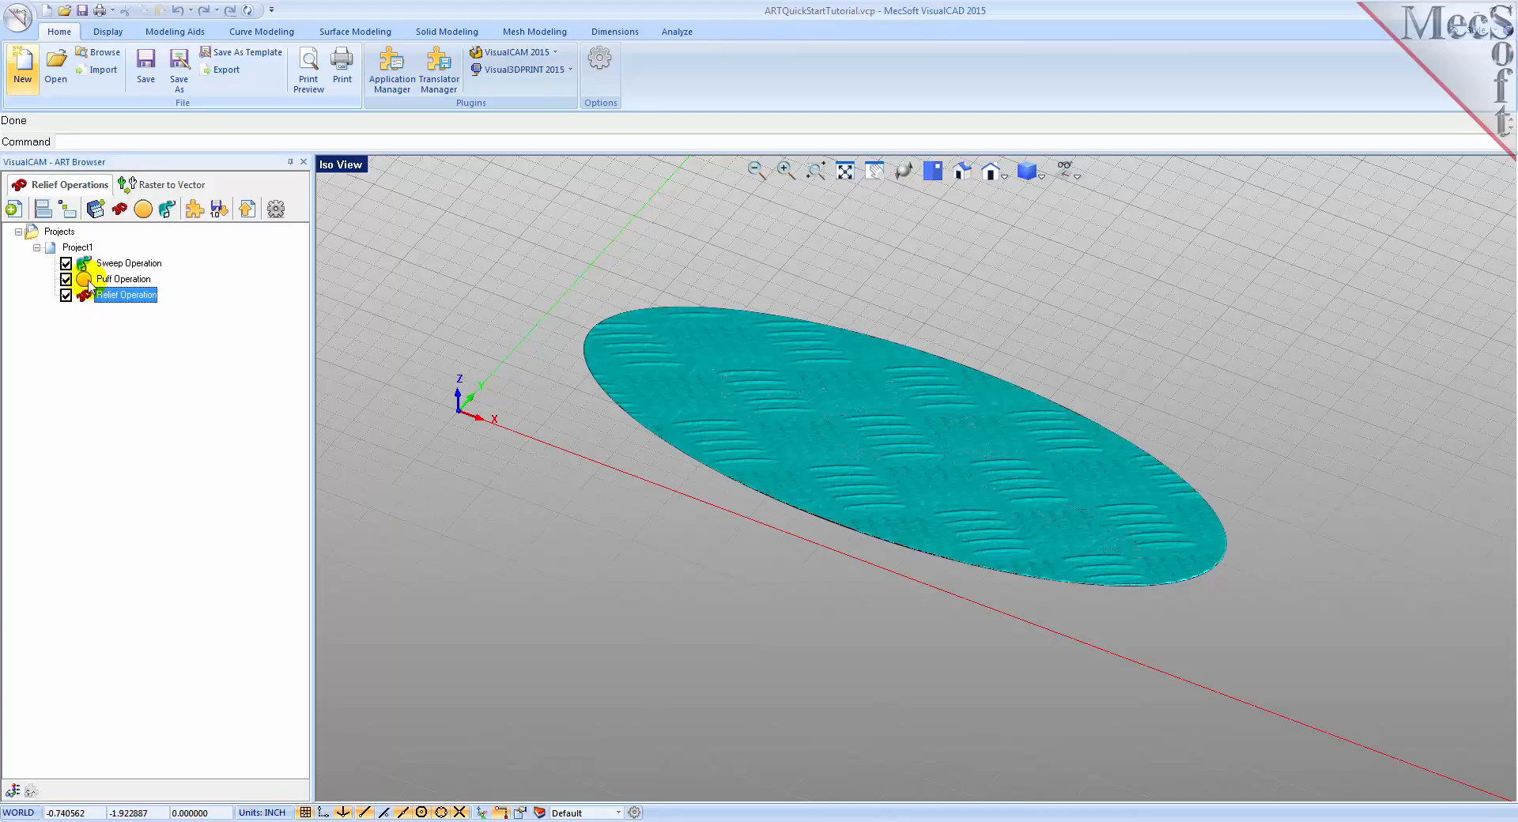
click(89, 285)
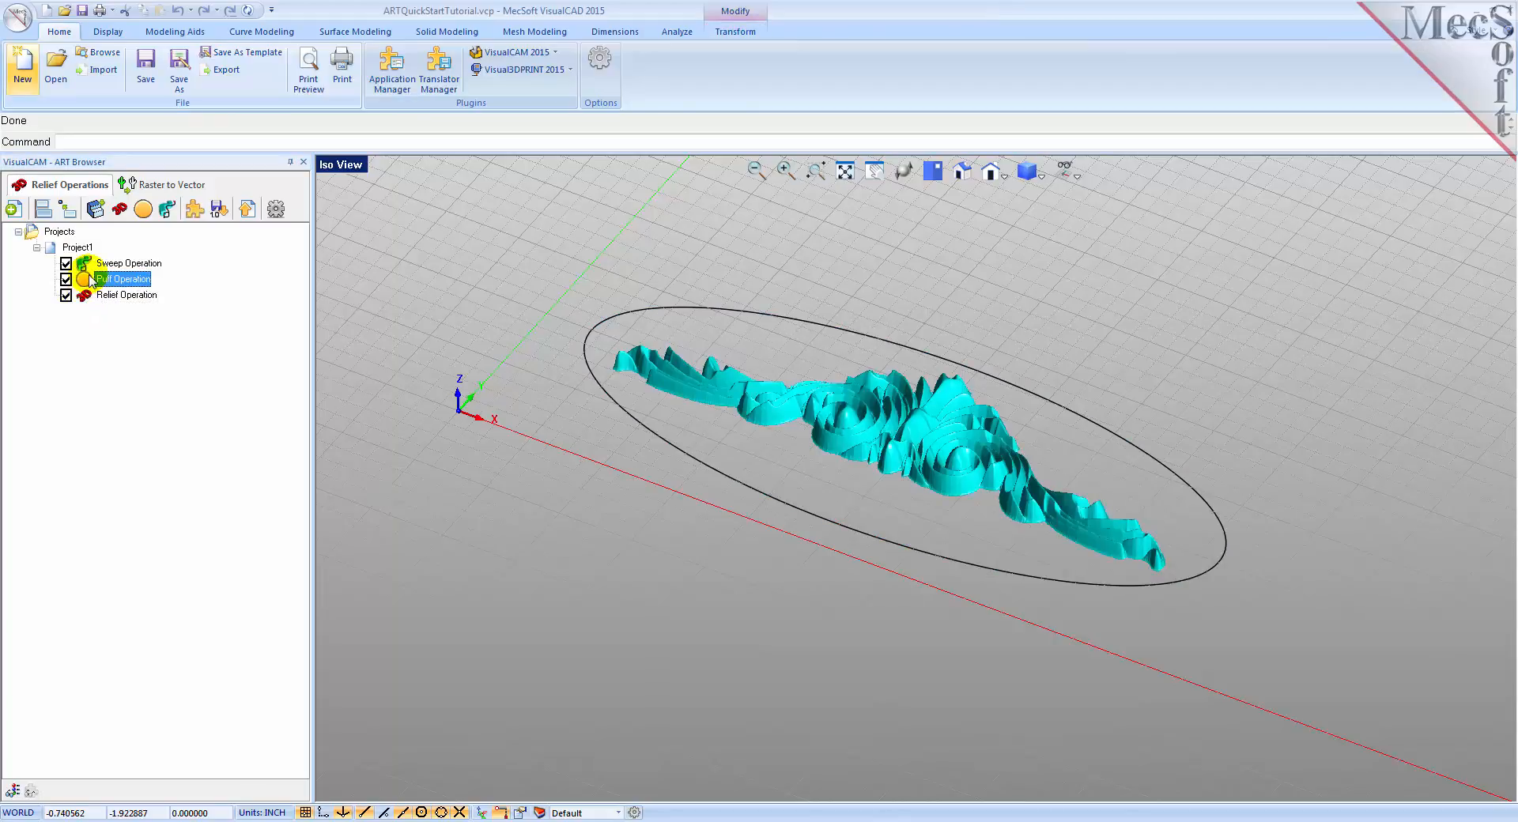
click(93, 267)
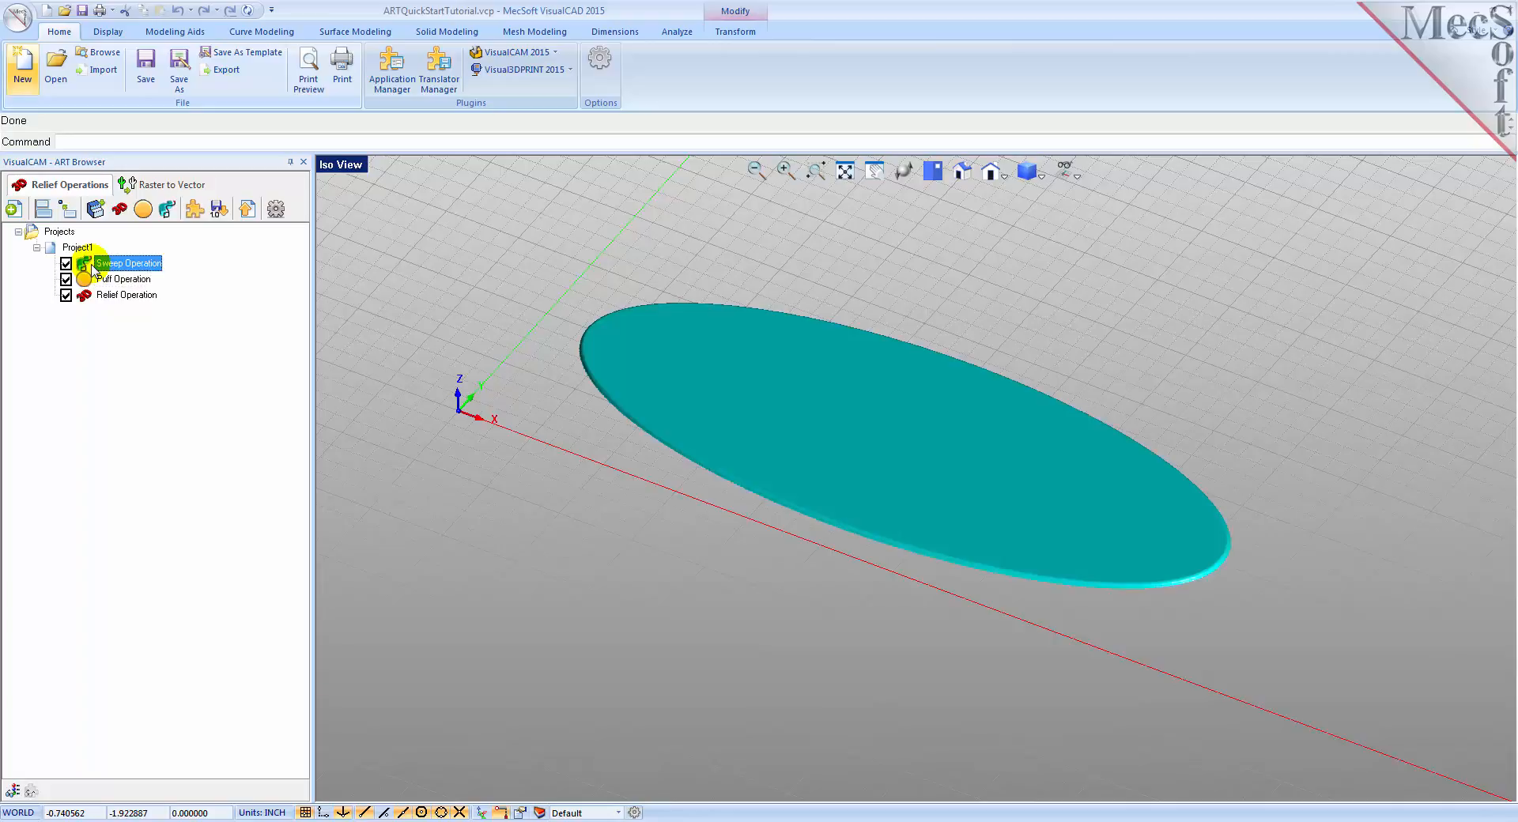
click(55, 248)
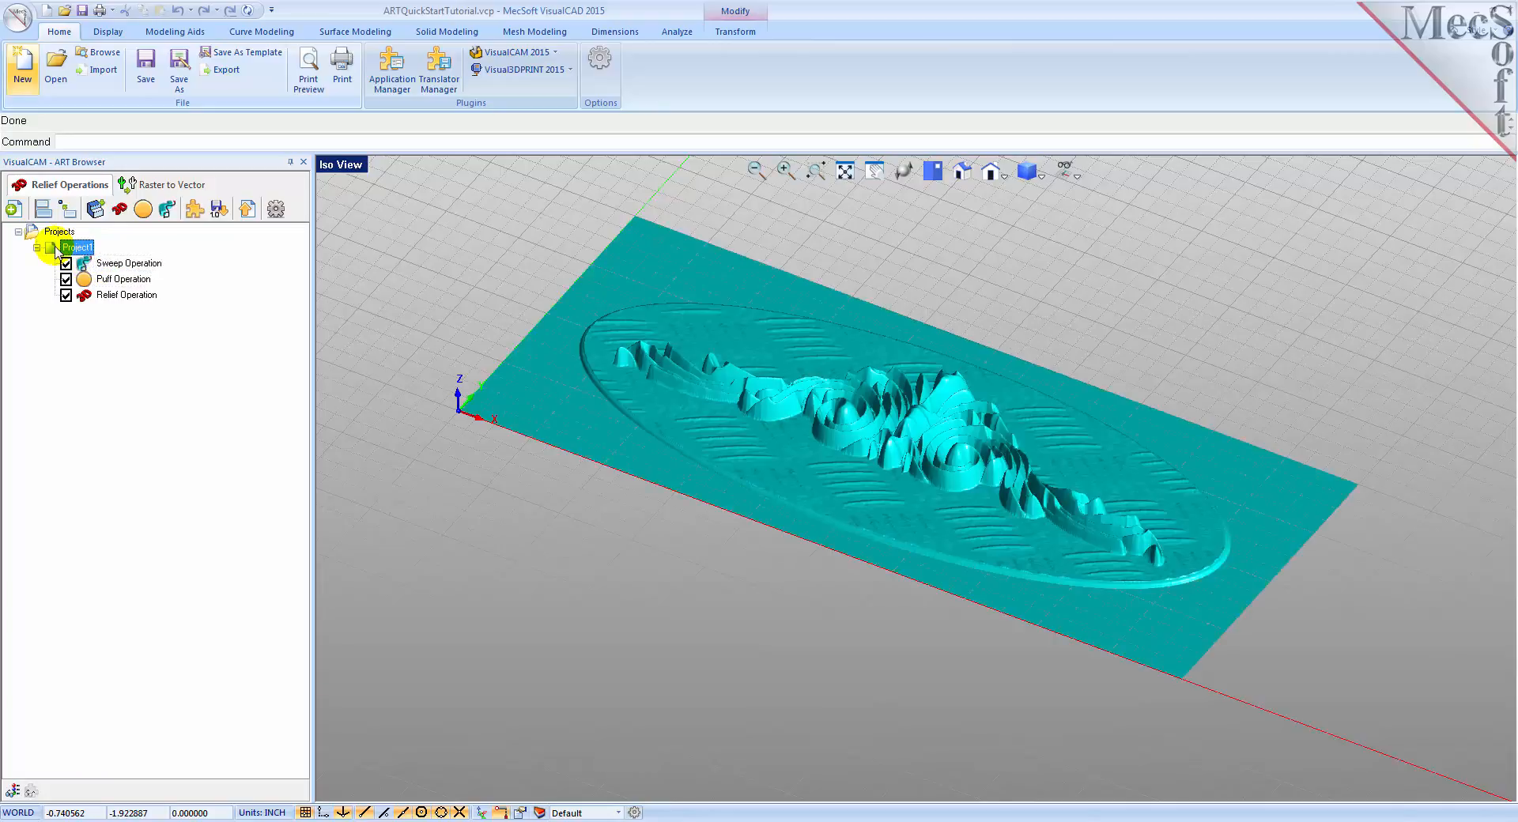
middle_drag(506, 484, 520, 496)
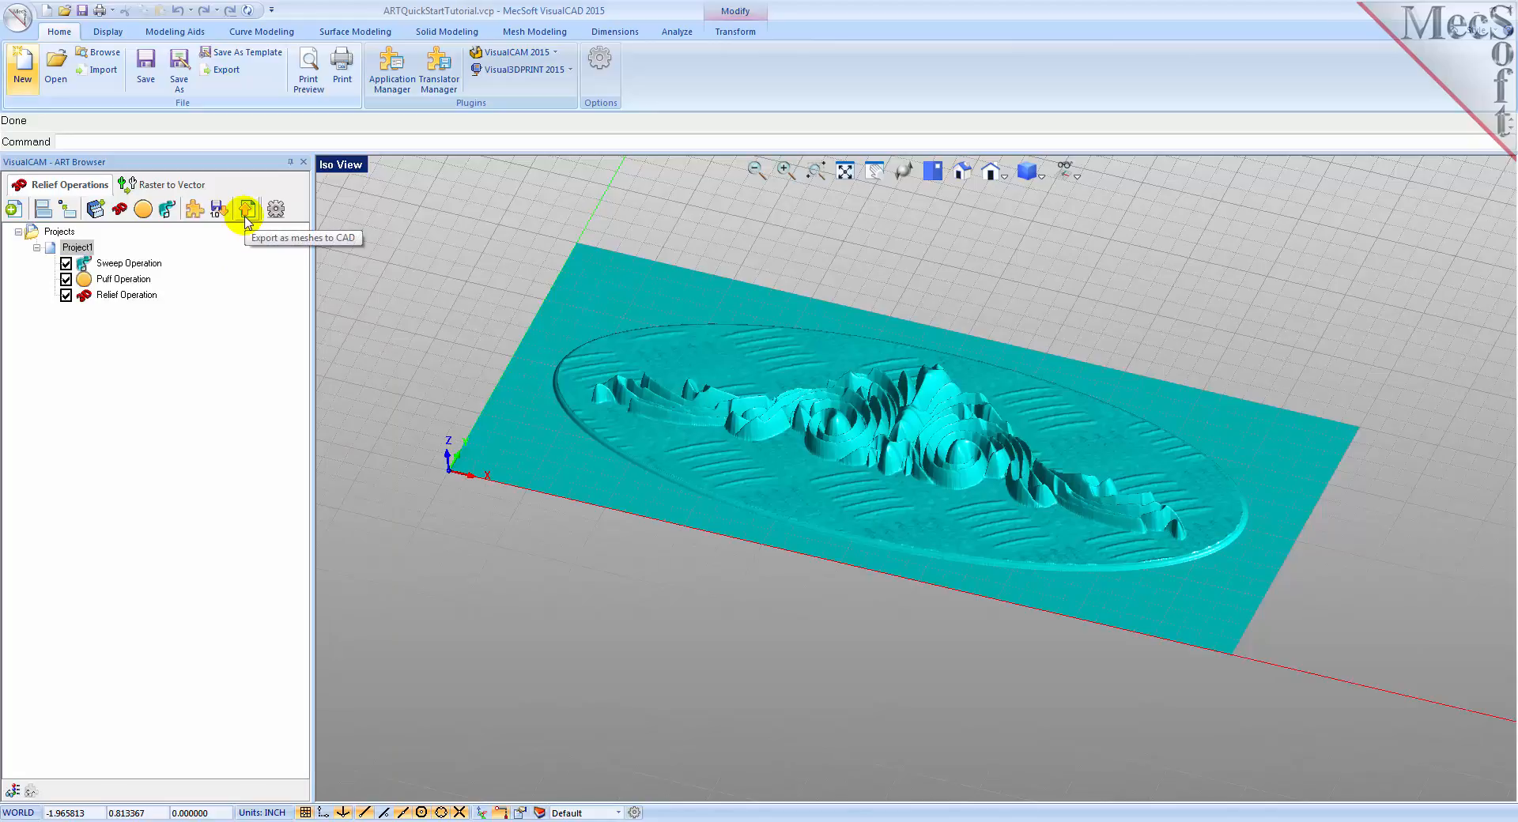
Export the combined Project1 relief as a mesh to CAD and display only the exported mesh.
click(51, 250)
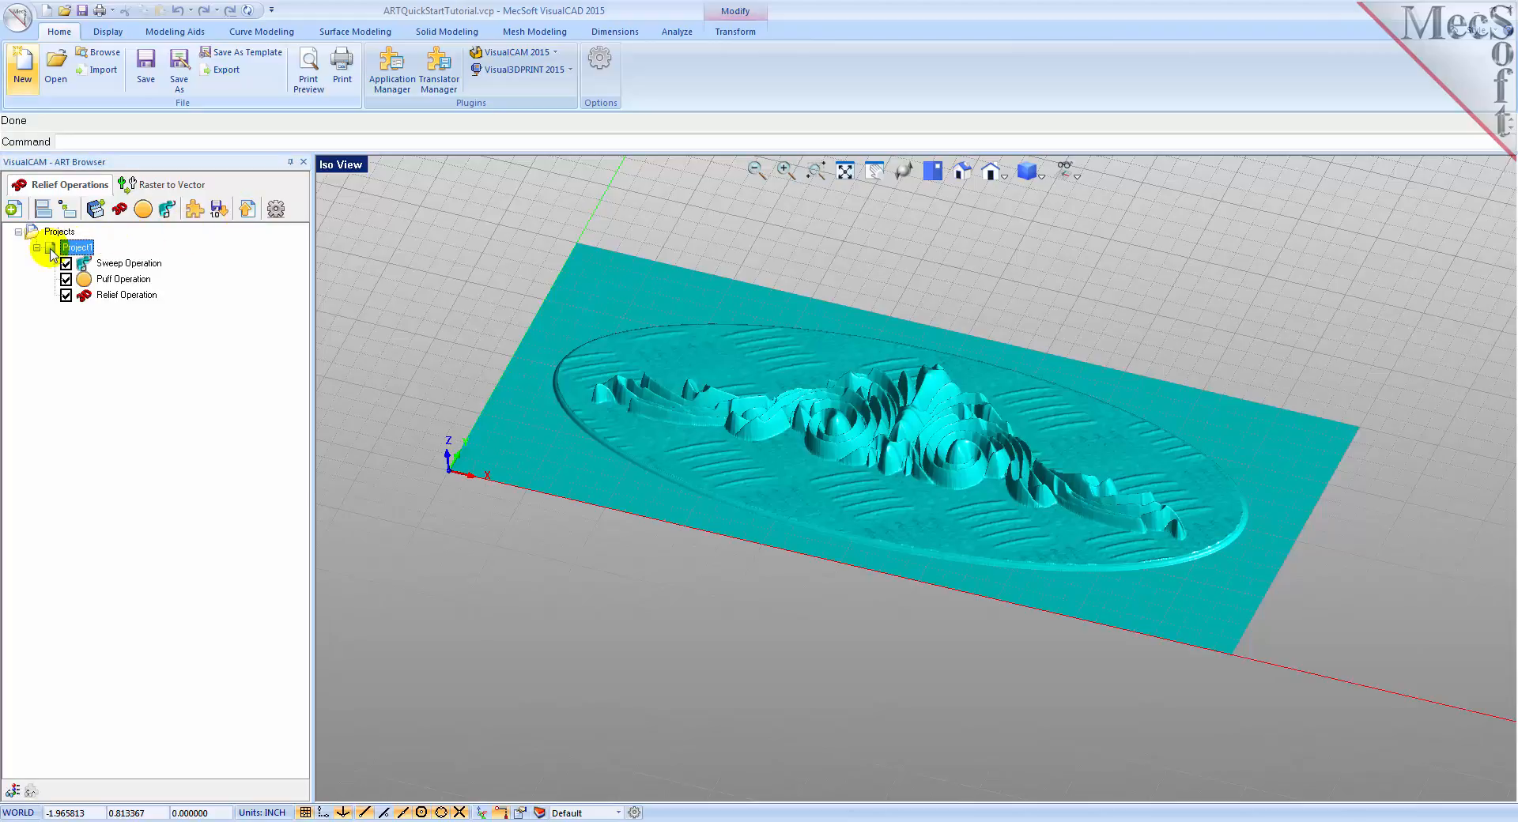
click(247, 210)
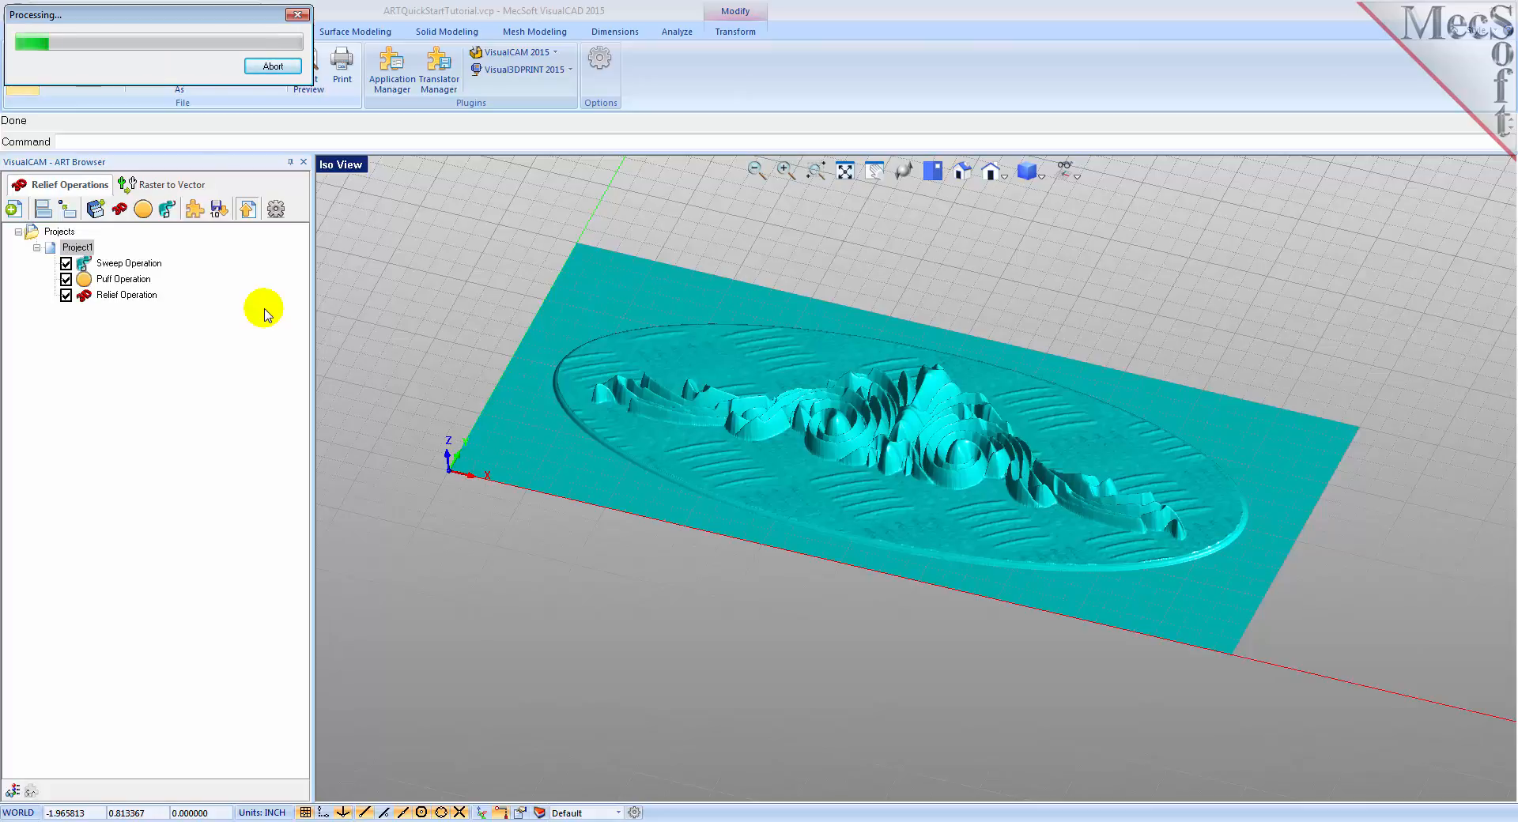
click(57, 231)
right_drag(738, 434, 773, 449)
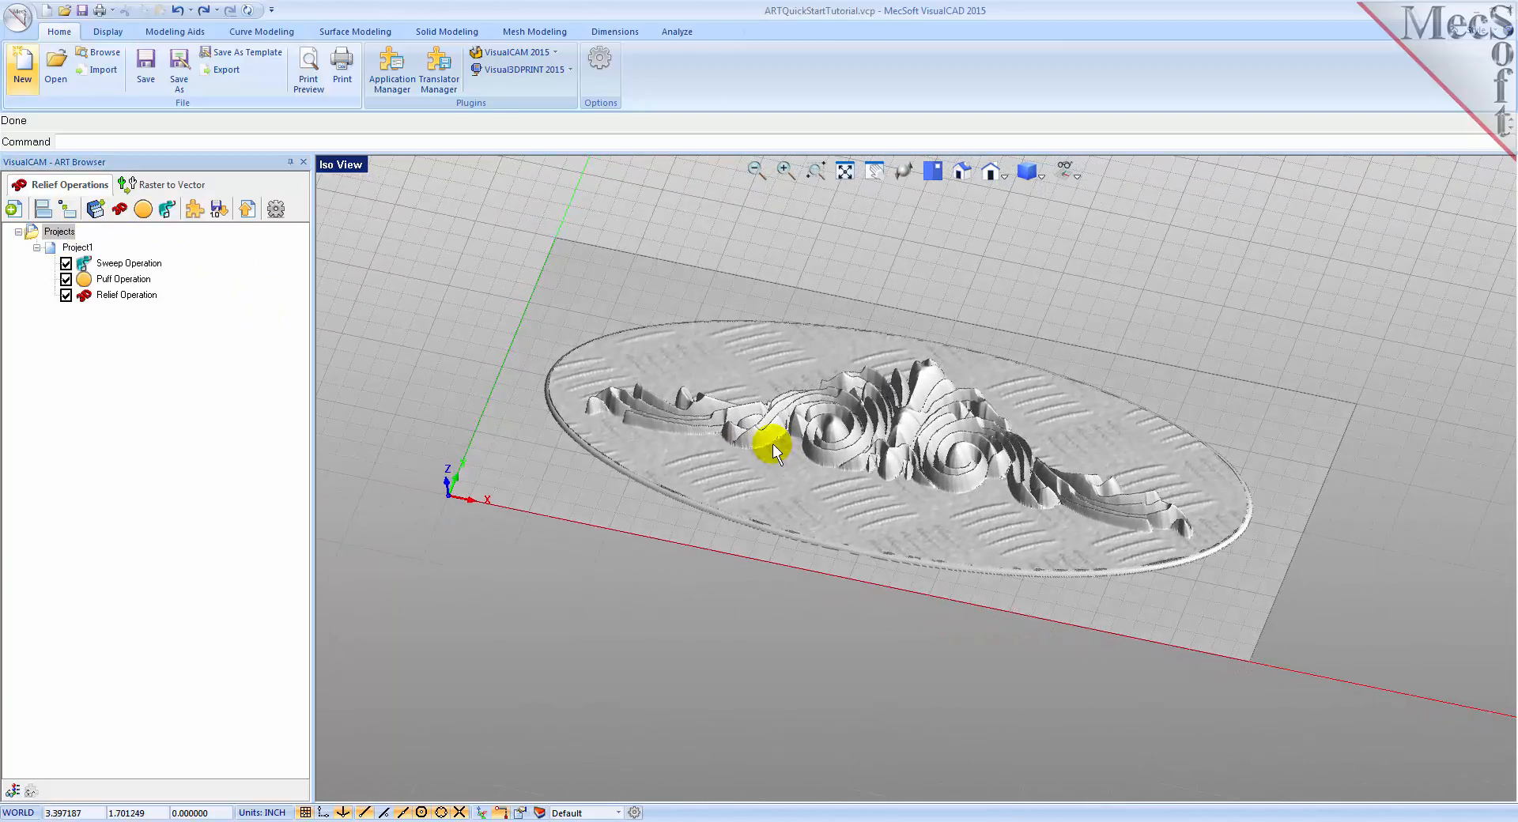